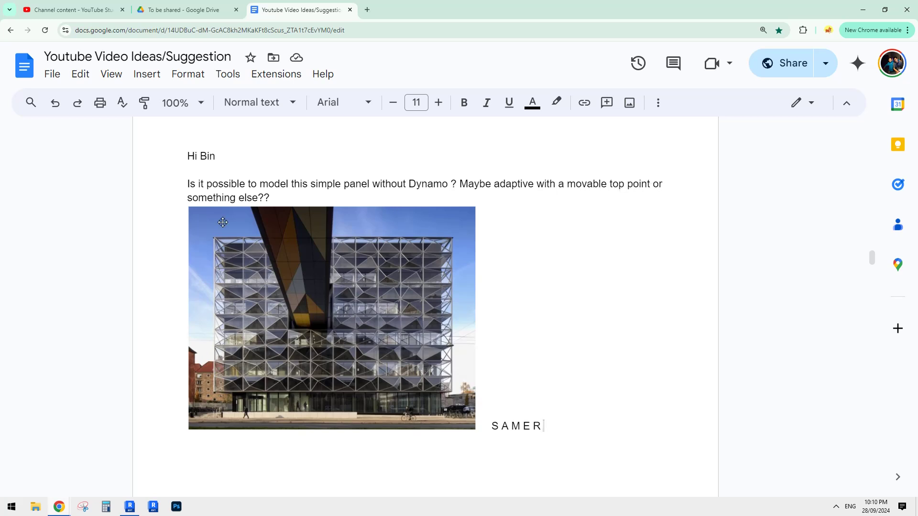
double_click(632, 296)
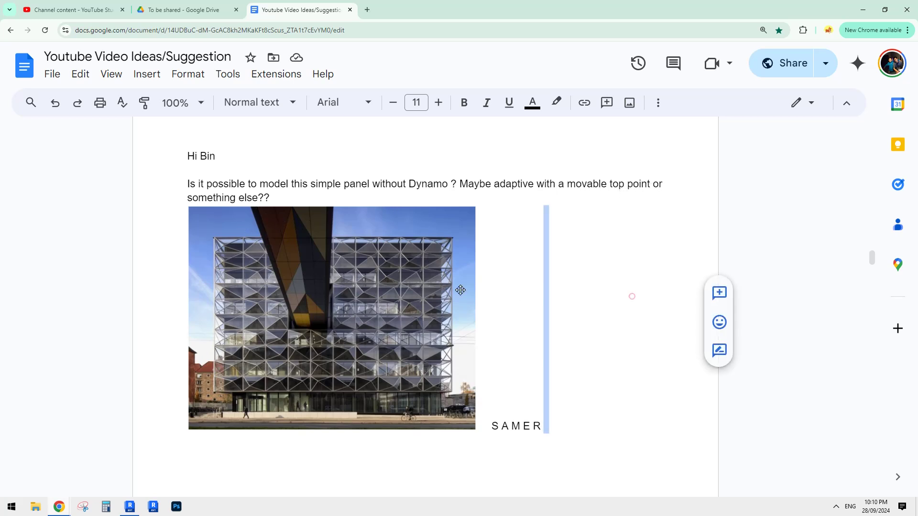
click(505, 187)
click(554, 204)
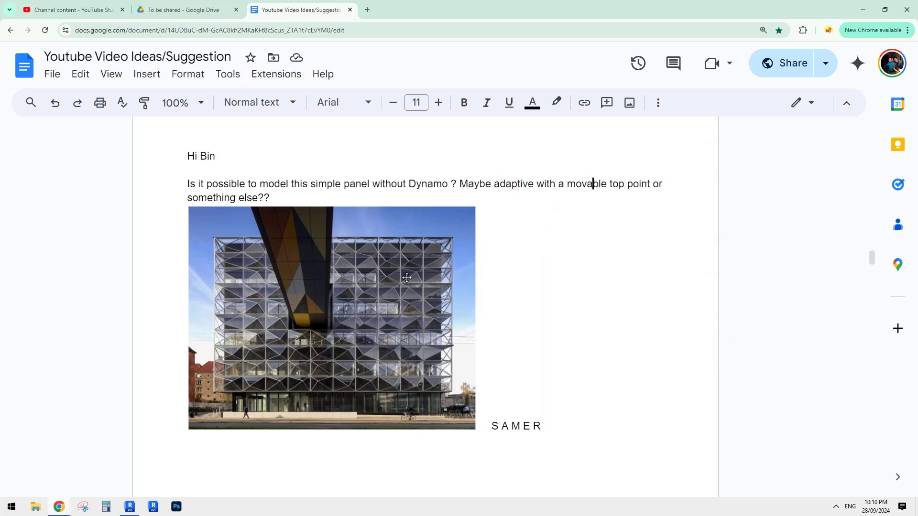
double_click(623, 322)
- Switch to Revit and start a new family from the Metric Generic Model Adaptive template
click(136, 508)
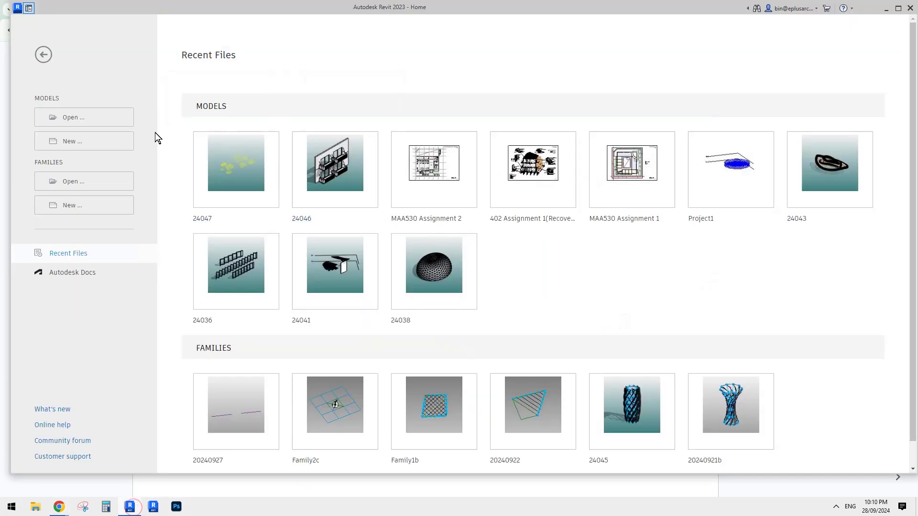
double_click(219, 7)
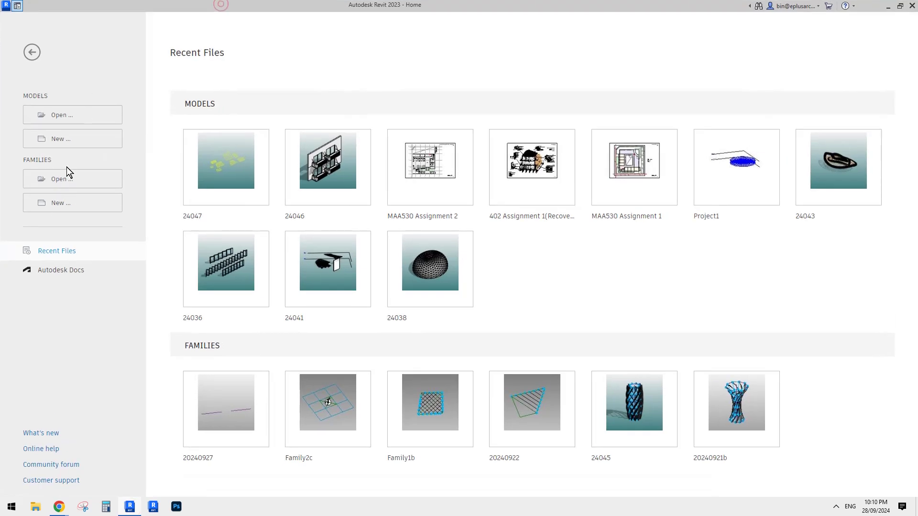
click(104, 204)
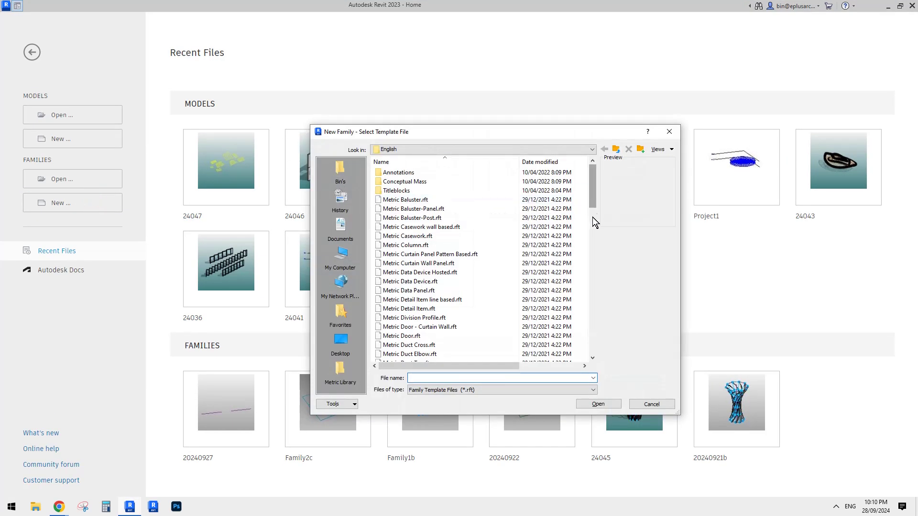
click(593, 218)
drag(594, 221, 594, 230)
click(437, 236)
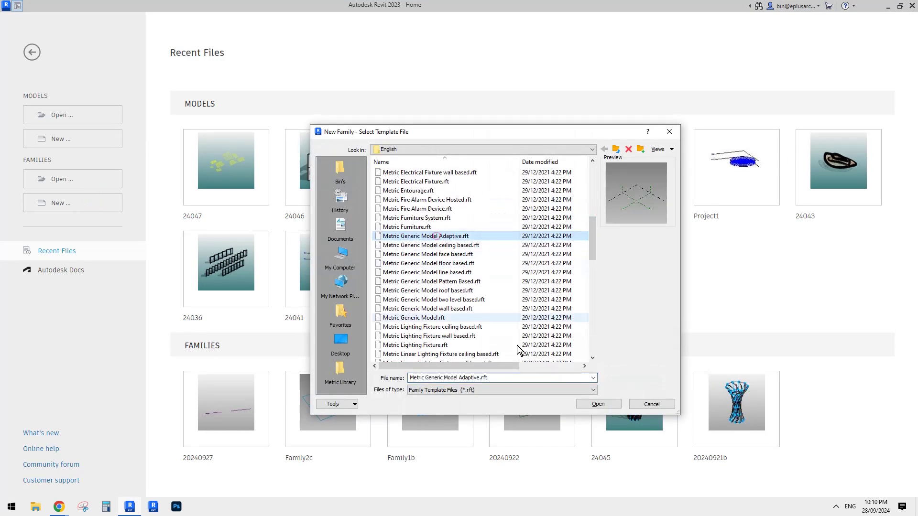
click(607, 403)
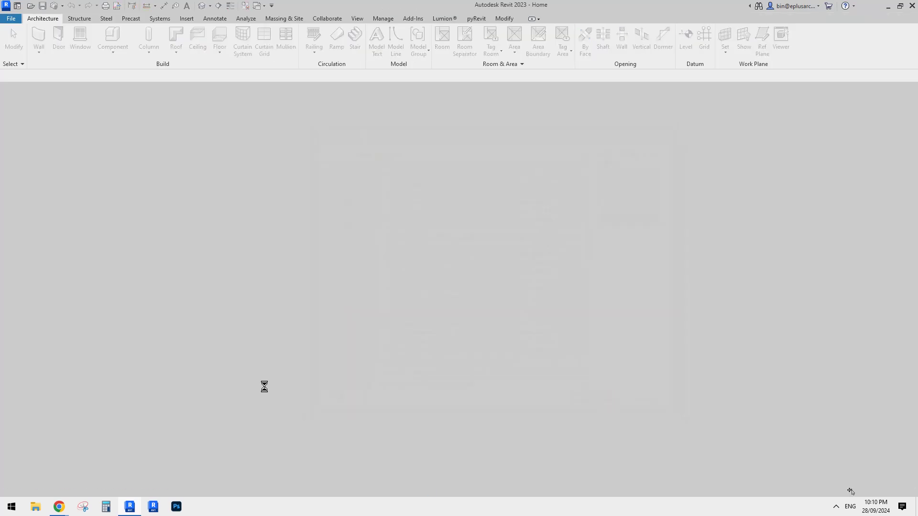
- Switch to the Google Docs page to check the facade reference photo, and return to Revit
mouse_move(58, 509)
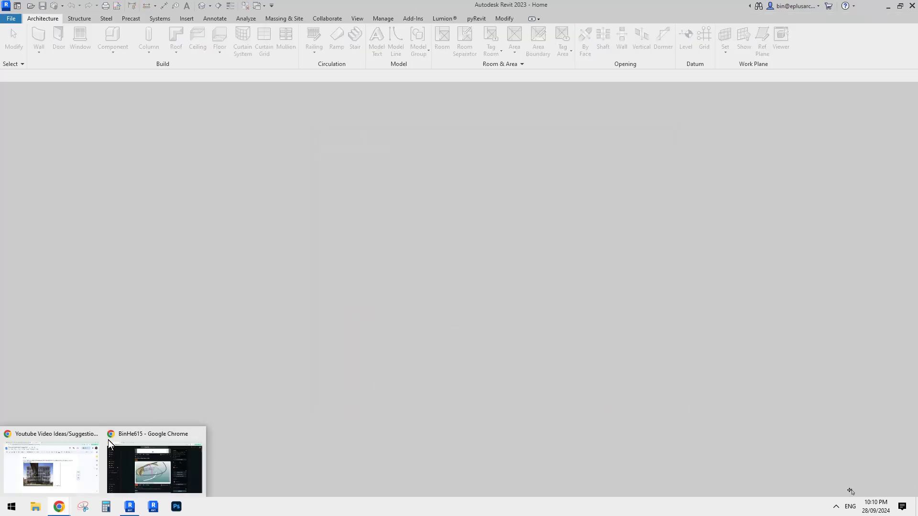
click(65, 466)
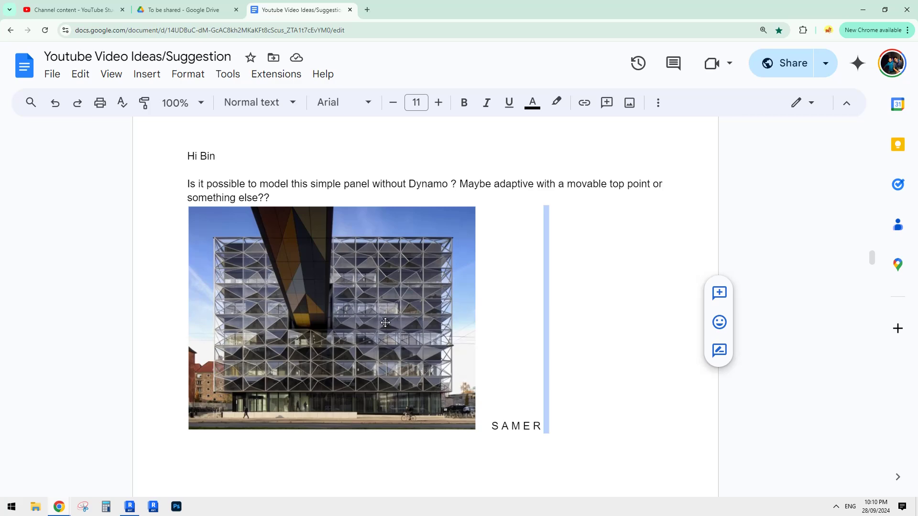
click(129, 507)
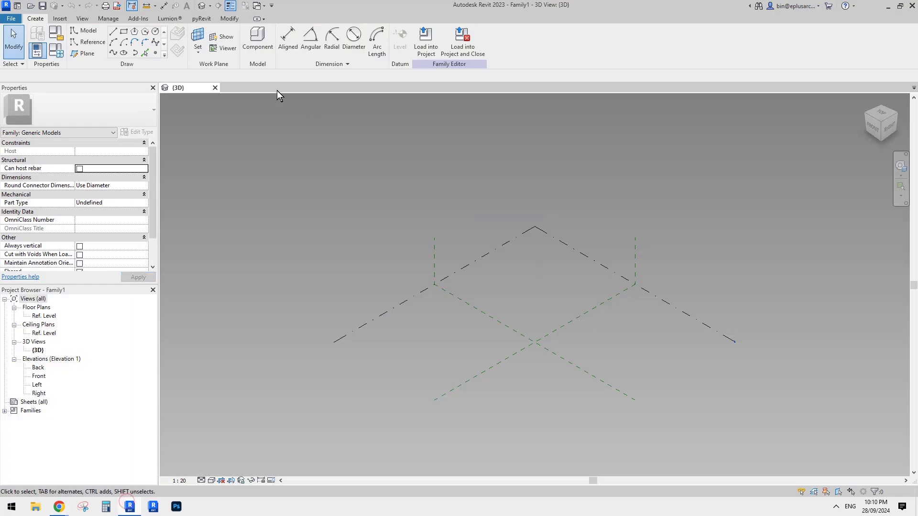
- Place five reference points in the 3D view: four as the corners of a quadrilateral and one inside it
scroll(537, 289, up, 3)
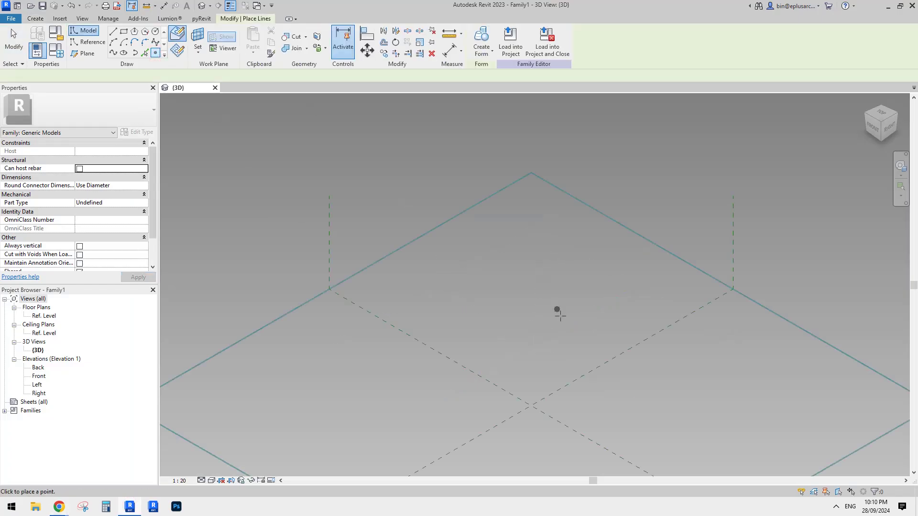
click(469, 281)
click(531, 321)
click(476, 354)
click(417, 322)
scroll(440, 323, up, 2)
key(Escape)
key(Escape)
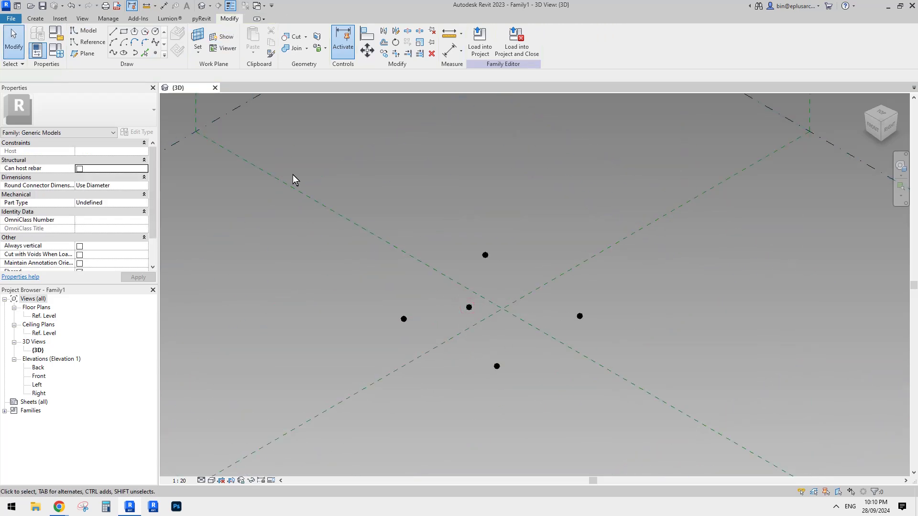
- Make all five reference points adaptive
drag(306, 184, 646, 405)
click(526, 38)
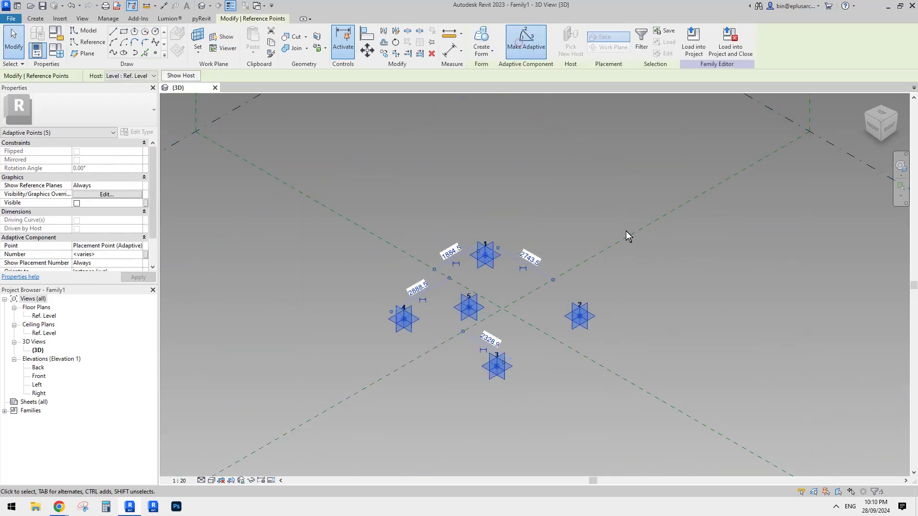
click(716, 313)
- Connect adaptive points 1 to 2 and 2 to 3 with separate Spline Through Points lines
mouse_move(705, 334)
shift+middle_down()
mouse_move(706, 291)
mouse_move(705, 325)
shift+middle_up()
click(490, 262)
ctrl+click(579, 321)
click(112, 54)
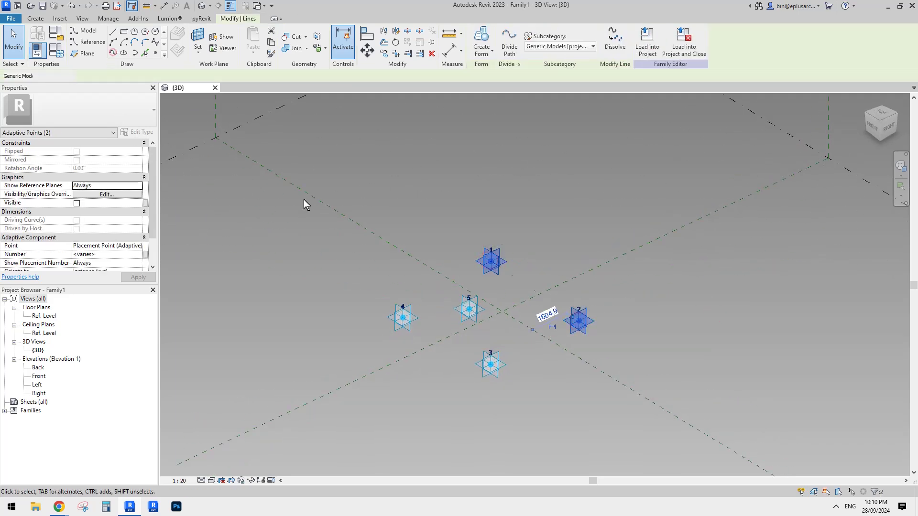
click(609, 332)
click(581, 322)
ctrl+click(491, 367)
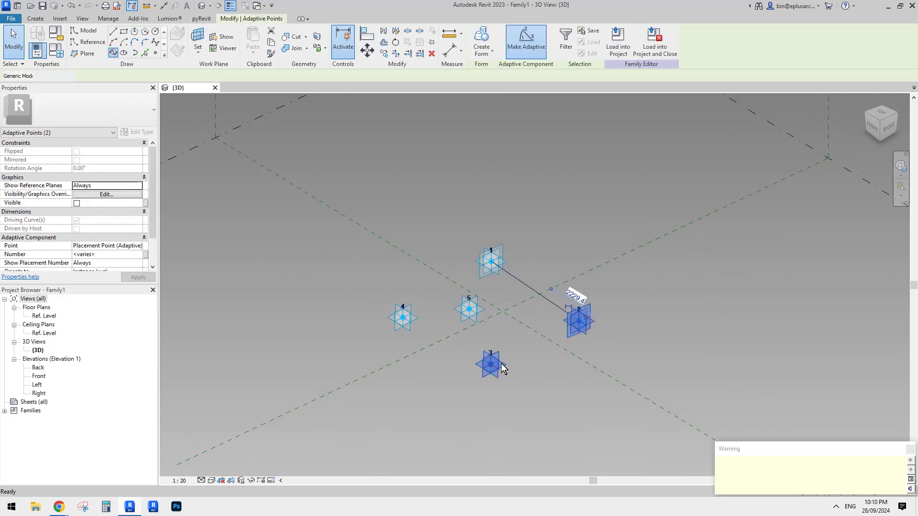
click(114, 53)
click(530, 381)
- Close the quadrilateral by connecting adaptive points 3 to 4 and 4 to 1 with separate lines
click(500, 371)
ctrl+click(404, 319)
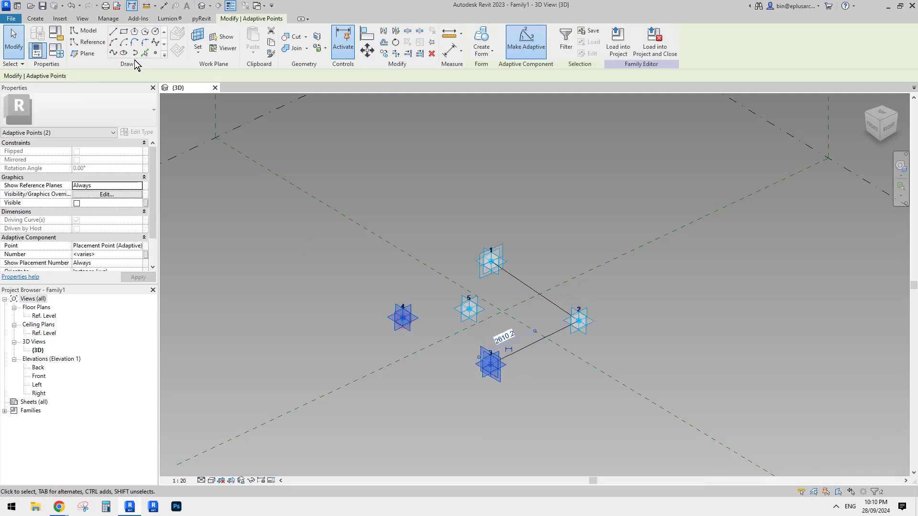
click(112, 53)
click(313, 293)
click(401, 329)
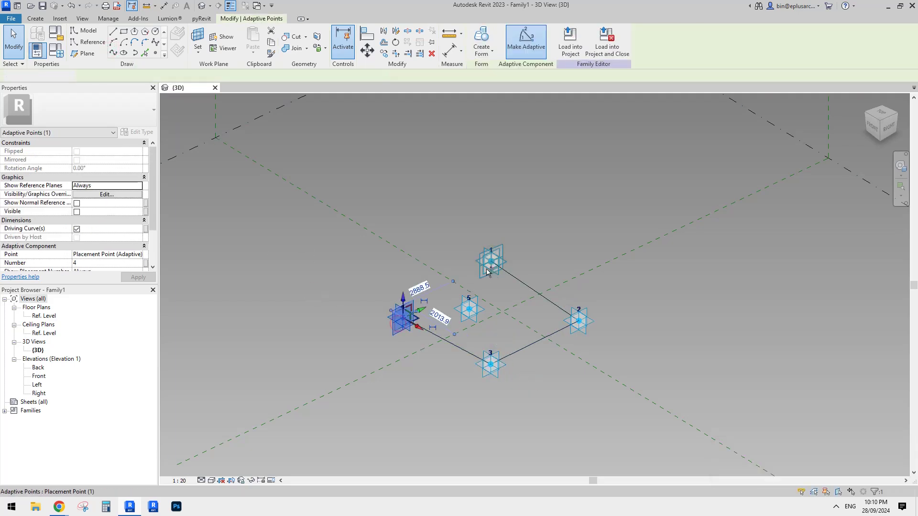
ctrl+click(491, 262)
click(113, 53)
click(607, 220)
- Connect corner points 1 and 4 to inner adaptive point 5 with separate lines
shift+middle_drag(607, 222, 590, 255)
click(475, 306)
shift+middle_drag(522, 295, 568, 242)
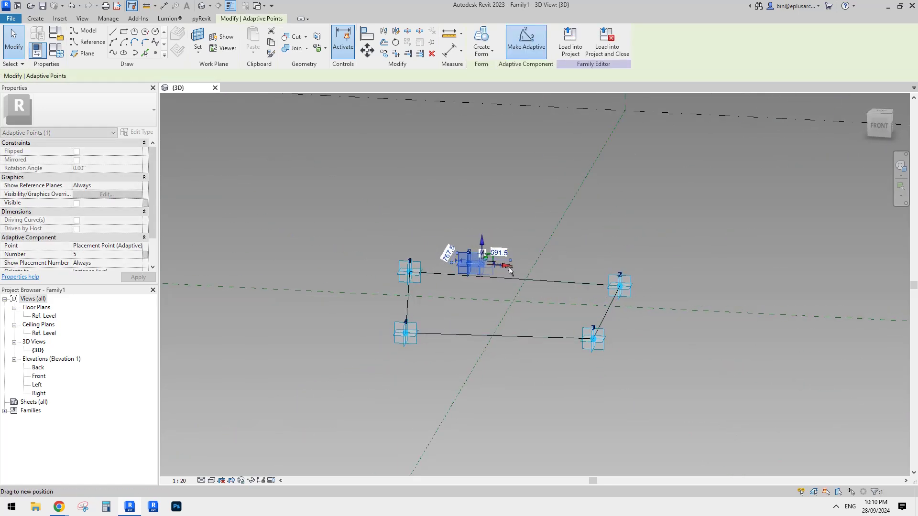
shift+middle_drag(447, 258, 520, 271)
click(539, 187)
click(555, 228)
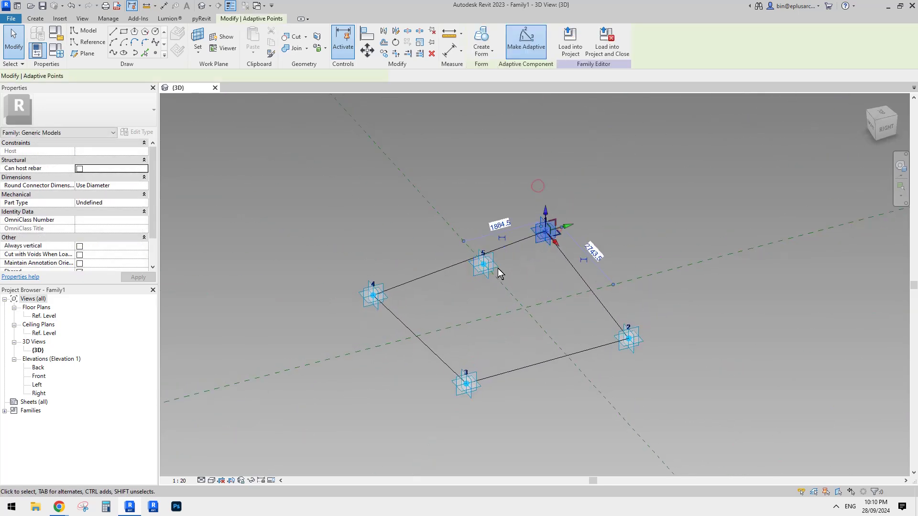
ctrl+click(488, 266)
click(114, 51)
click(396, 253)
click(374, 299)
ctrl+click(481, 270)
click(421, 353)
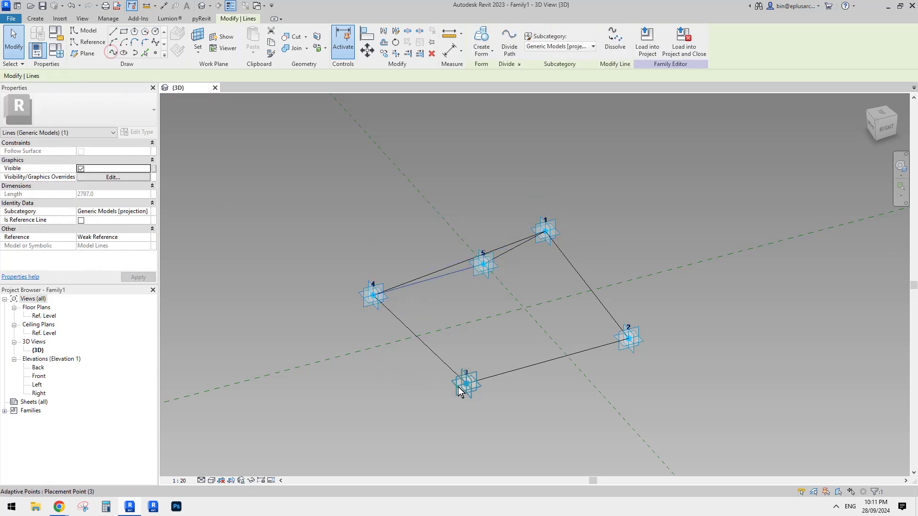
- Connect corner points 3 and 2 to inner adaptive point 5 with separate lines
click(467, 382)
ctrl+click(482, 263)
click(113, 53)
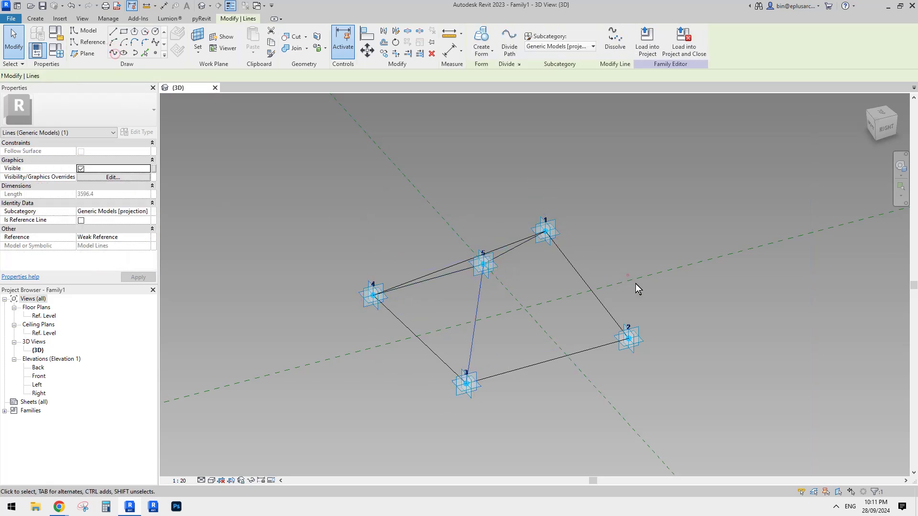
click(635, 287)
click(629, 338)
ctrl+click(483, 263)
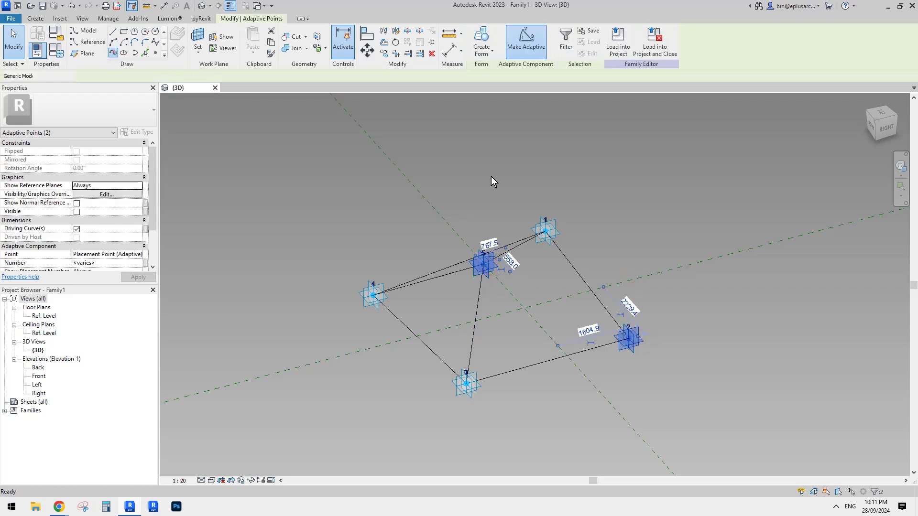
shift+middle_drag(585, 239, 607, 267)
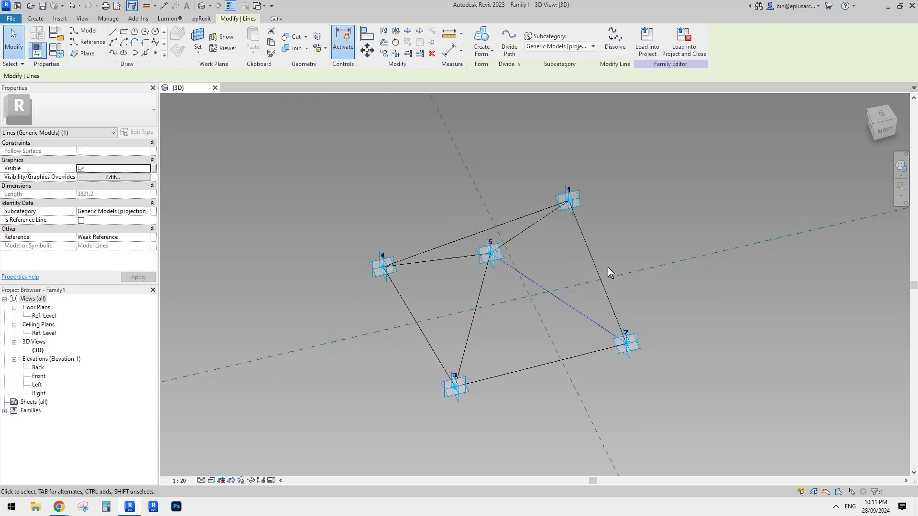
- Convert all eight perimeter and inner model lines into reference lines
ctrl+click(516, 235)
ctrl+click(448, 259)
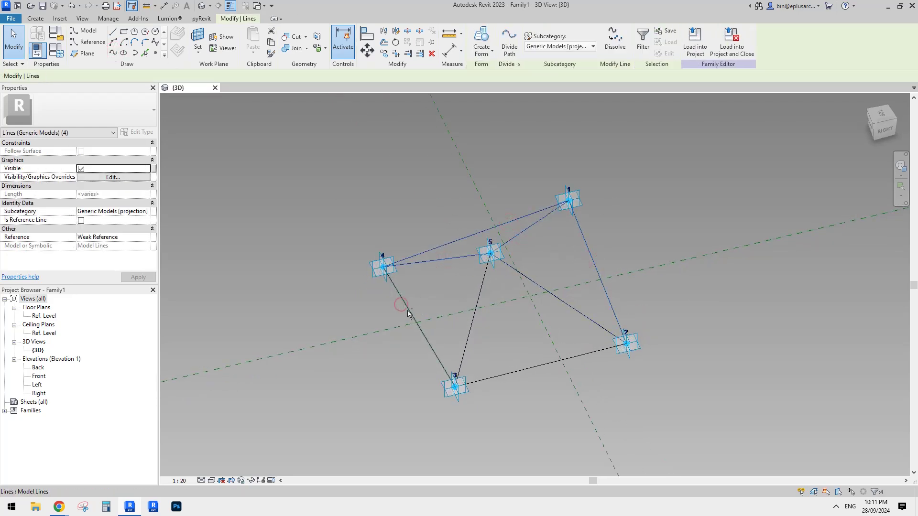
ctrl+click(405, 310)
ctrl+click(479, 291)
ctrl+click(527, 370)
ctrl+click(569, 306)
click(81, 220)
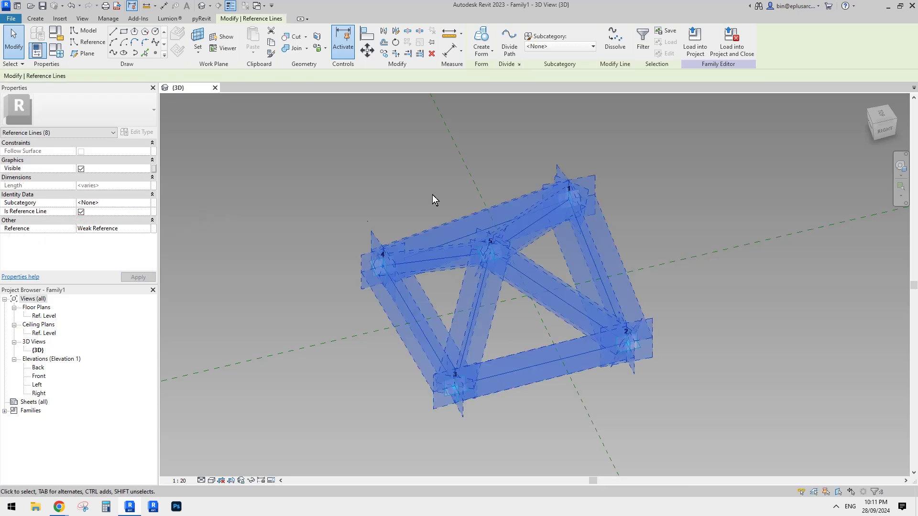
click(428, 167)
- Create a form from the reference lines joining points 1, 4 and 5, and delete its extruded top face to leave a flat triangle
shift+middle_drag(613, 174, 518, 222)
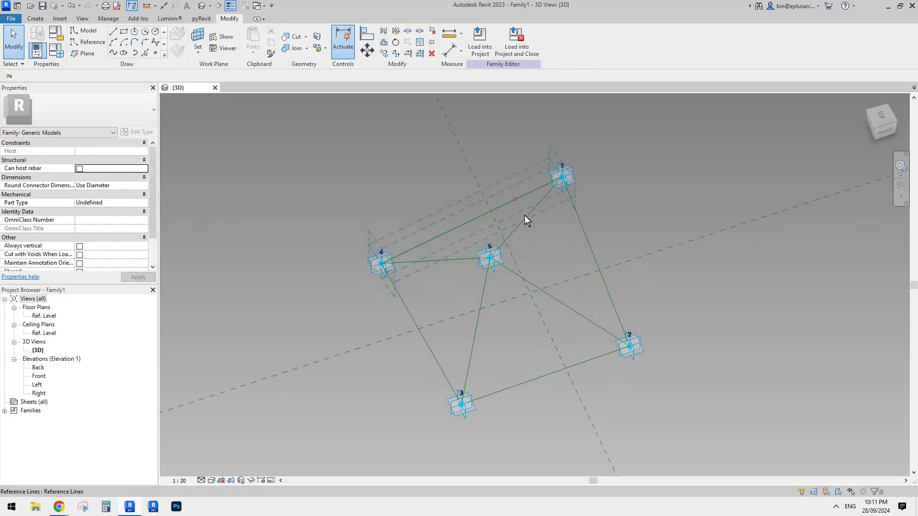
click(523, 219)
ctrl+click(502, 243)
ctrl+click(455, 258)
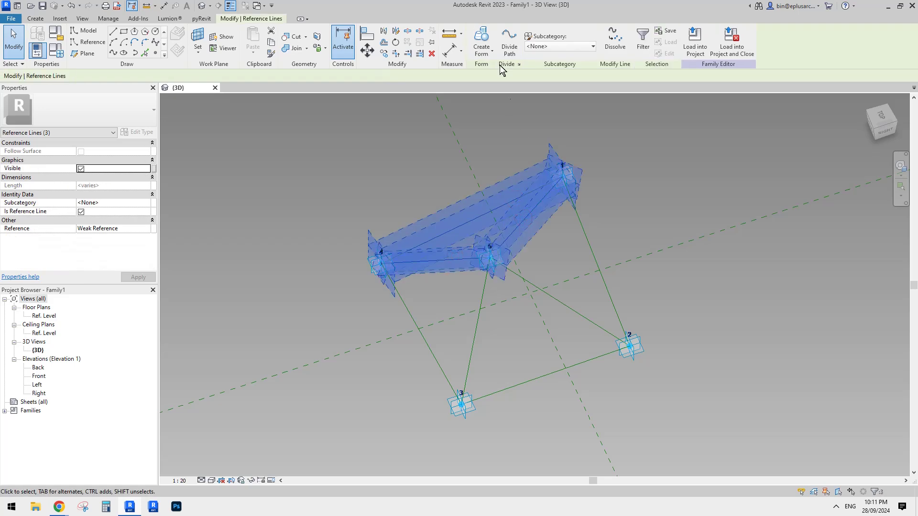
click(482, 42)
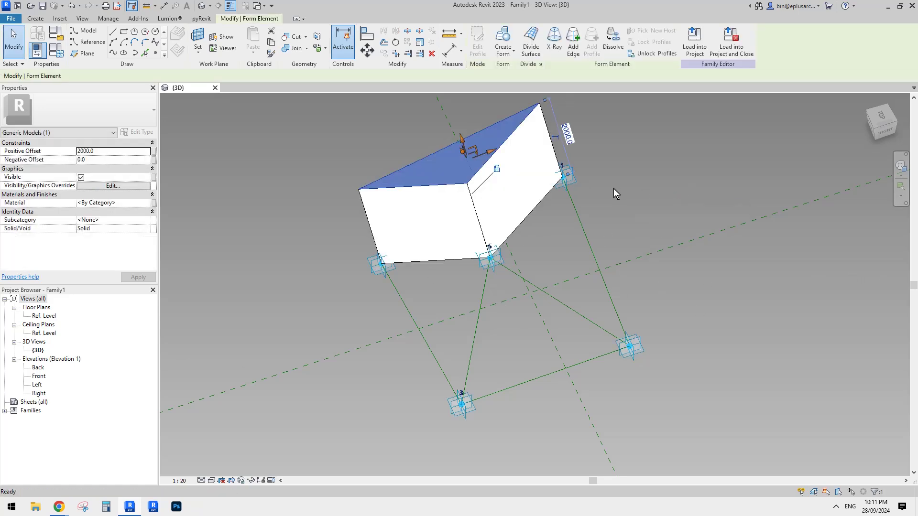
key(Delete)
- Create a form from the reference lines joining points 1, 2 and 5, and delete its extruded top face to leave a flat triangle
scroll(538, 220, down, 4)
shift+middle_drag(546, 239, 572, 233)
scroll(516, 237, down, 3)
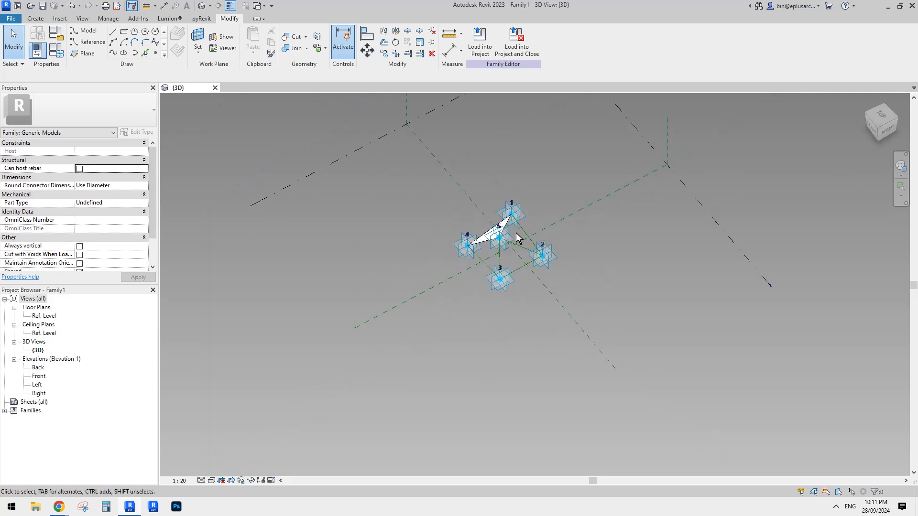
shift+middle_drag(515, 234, 522, 223)
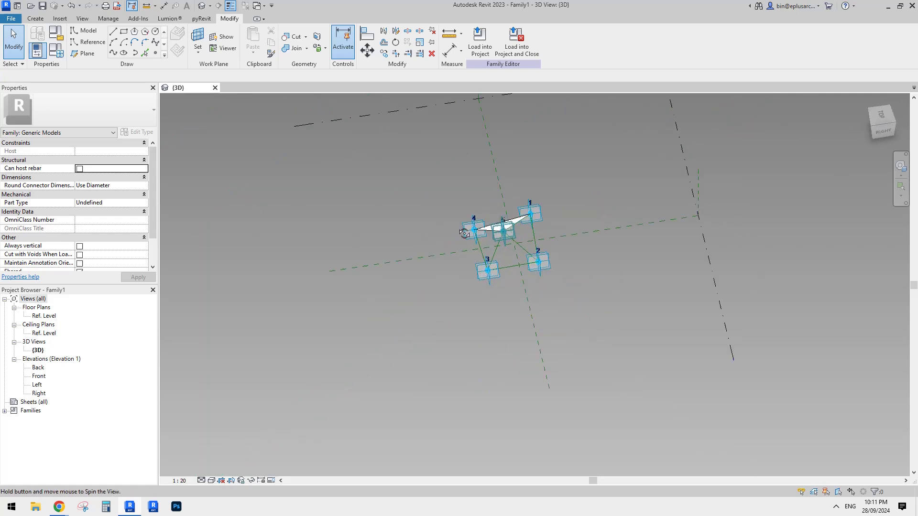
click(521, 221)
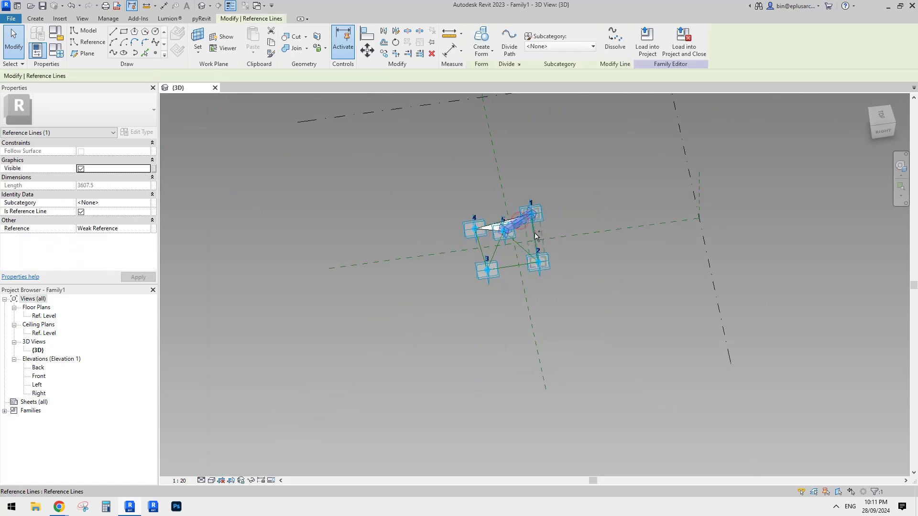
ctrl+click(534, 233)
ctrl+click(521, 247)
scroll(528, 252, down, 2)
scroll(475, 285, down, 1)
middle_drag(480, 292, 477, 315)
scroll(477, 314, down, 2)
click(483, 38)
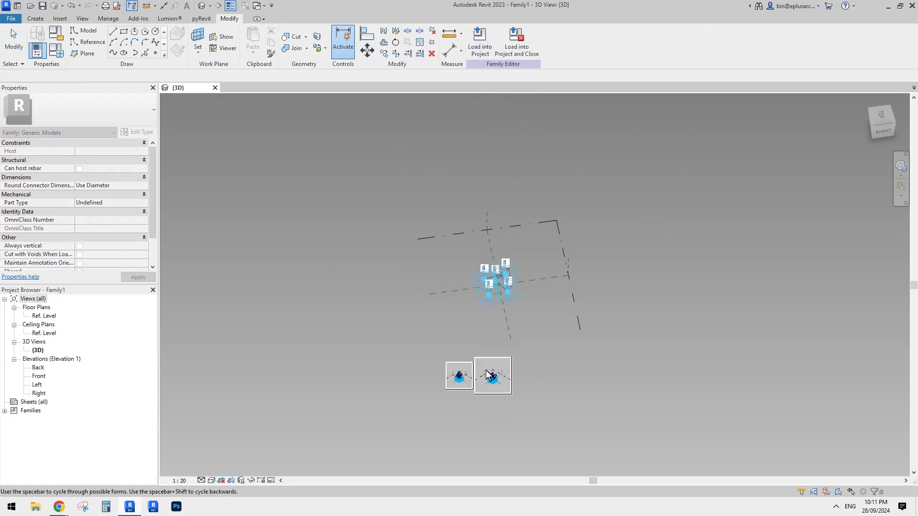
click(460, 374)
scroll(466, 306, up, 3)
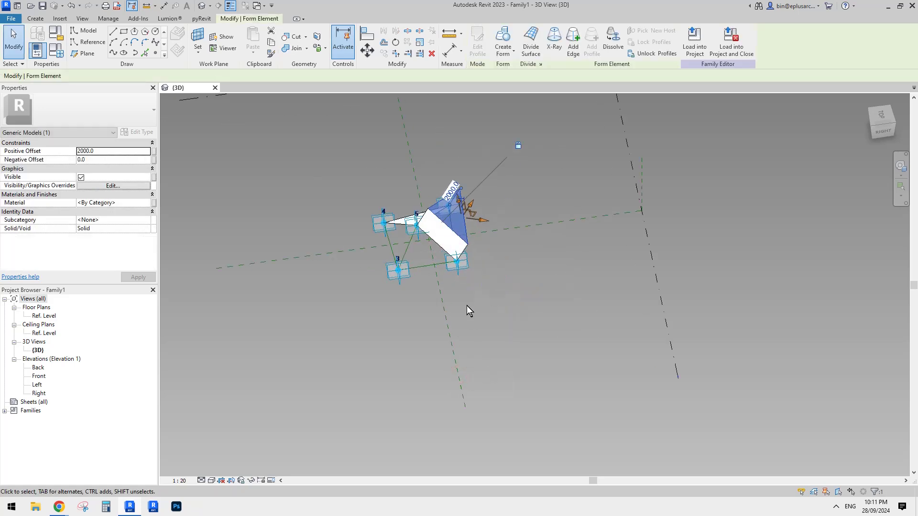
key(Delete)
- Create a flat triangular surface form from the reference lines joining points 2, 3 and 5
scroll(406, 263, up, 2)
middle_drag(416, 240, 515, 289)
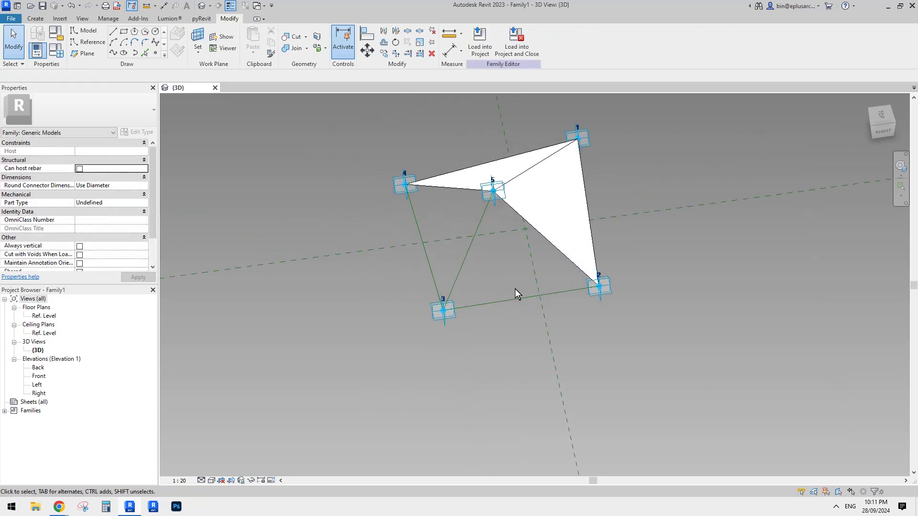
scroll(502, 314, down, 2)
click(535, 274)
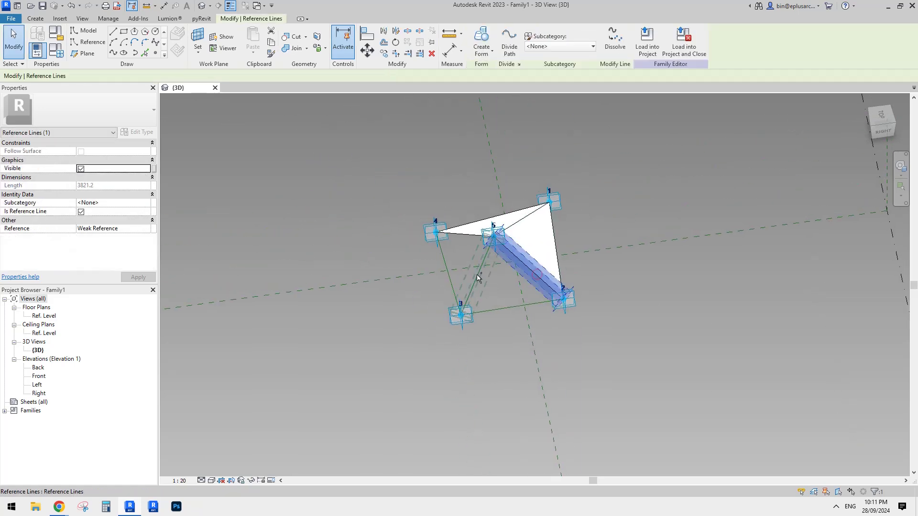
ctrl+click(477, 274)
ctrl+click(501, 310)
shift+middle_drag(595, 268, 559, 197)
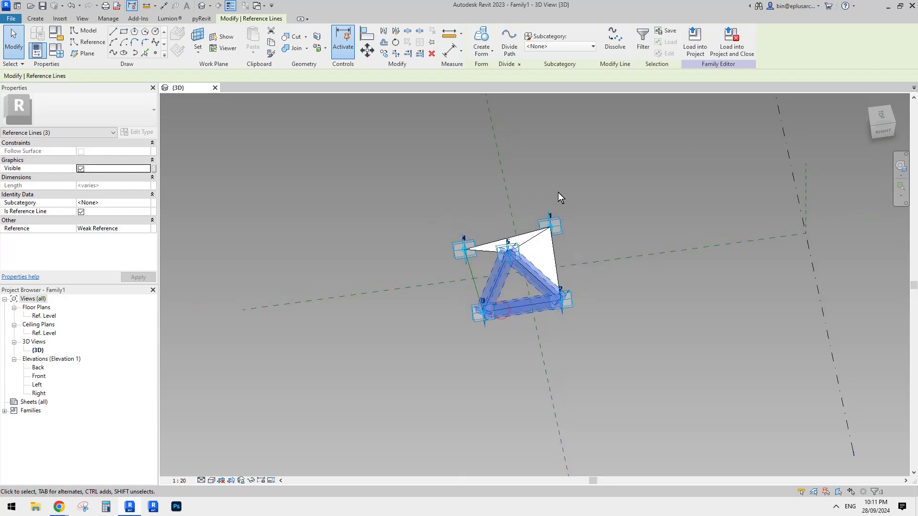
click(483, 39)
click(270, 473)
middle_drag(564, 313, 557, 322)
click(442, 336)
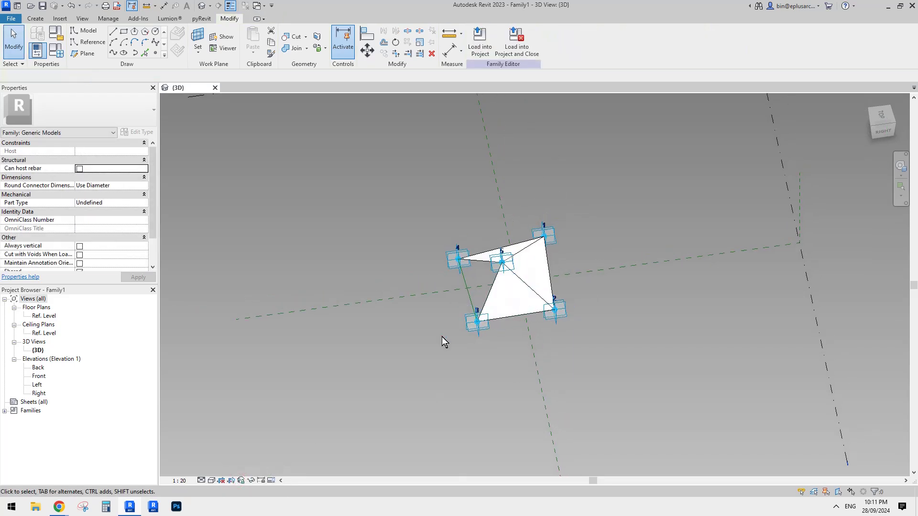
- Create a flat triangular surface form from the reference lines joining points 3, 4 and 5
shift+middle_drag(442, 337, 474, 282)
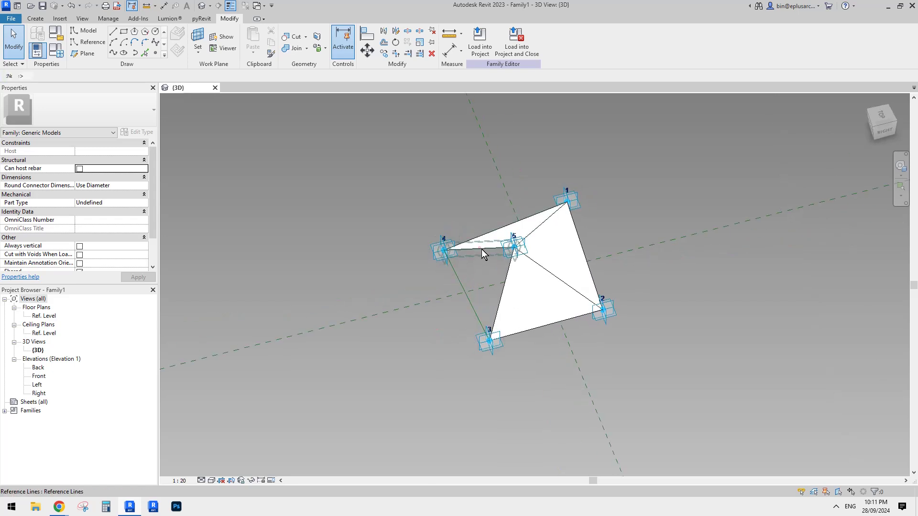
click(481, 249)
ctrl+click(504, 274)
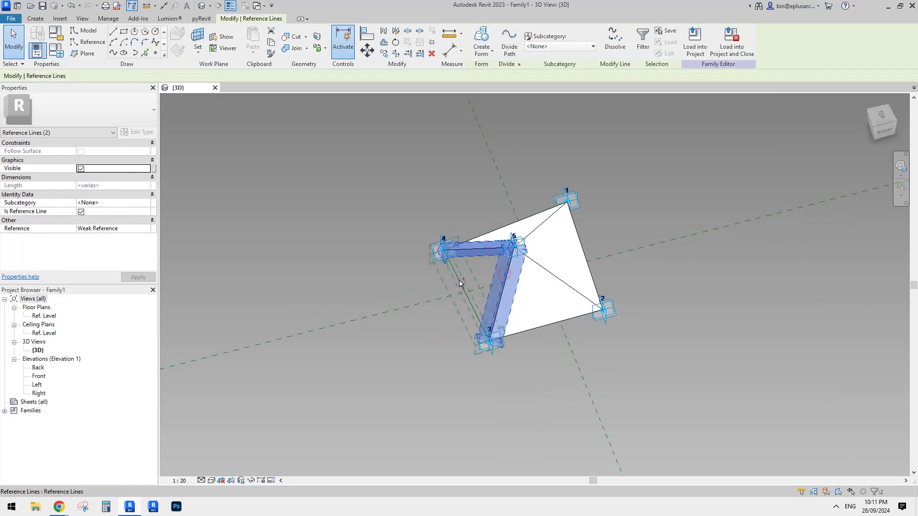
ctrl+click(459, 283)
shift+middle_drag(487, 209, 495, 85)
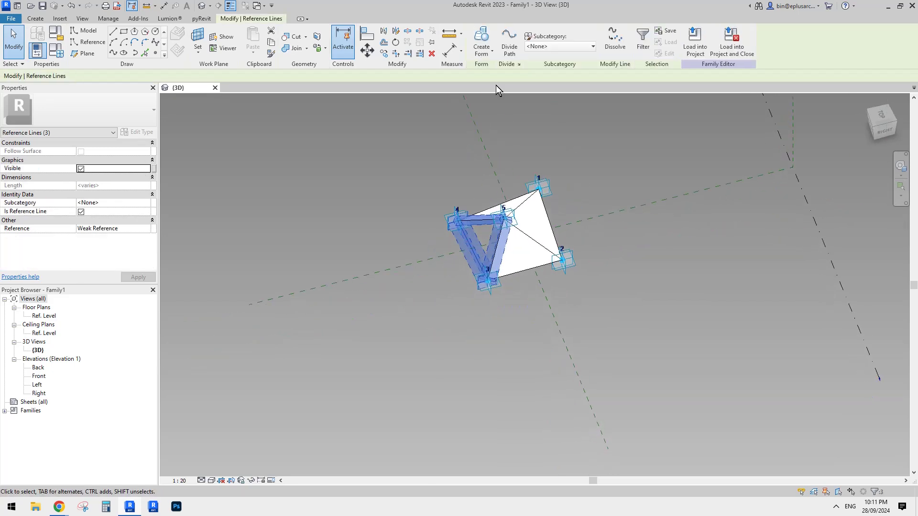
click(488, 40)
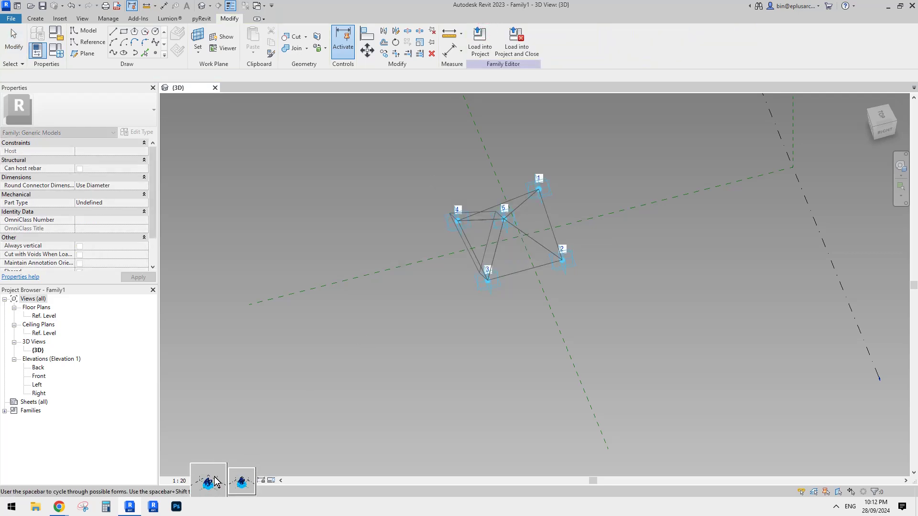
click(240, 482)
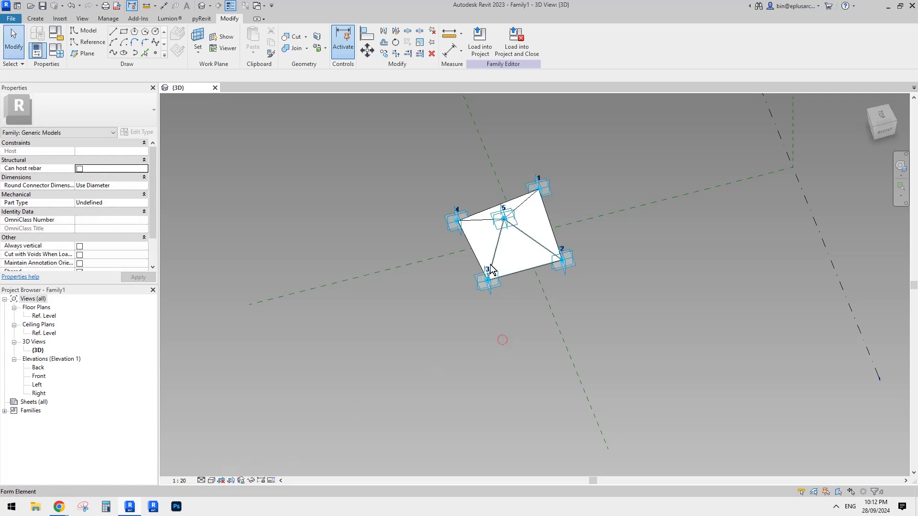
click(535, 331)
- Select all four triangular faces of the panel and set their material to glass
scroll(542, 249, up, 4)
shift+middle_drag(499, 251, 520, 241)
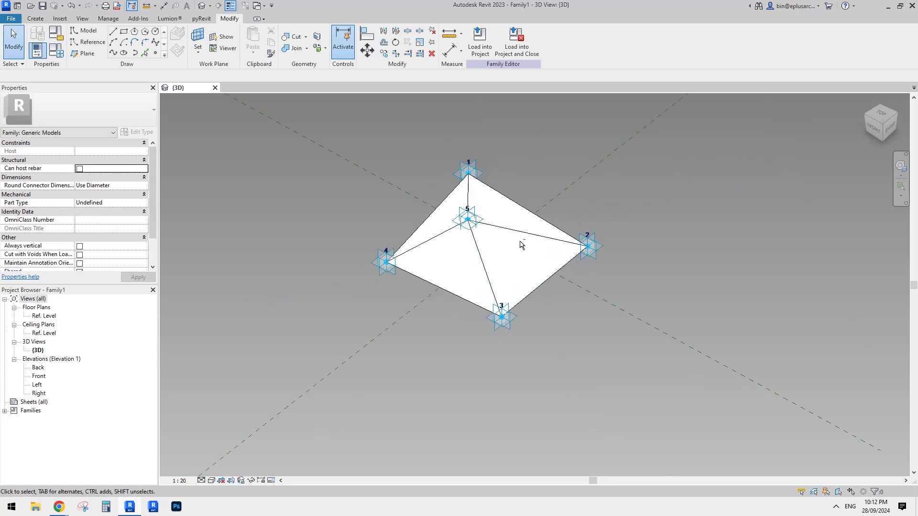
shift+middle_drag(550, 273, 542, 224)
click(478, 255)
ctrl+click(539, 220)
ctrl+click(401, 197)
shift+middle_drag(486, 199, 508, 201)
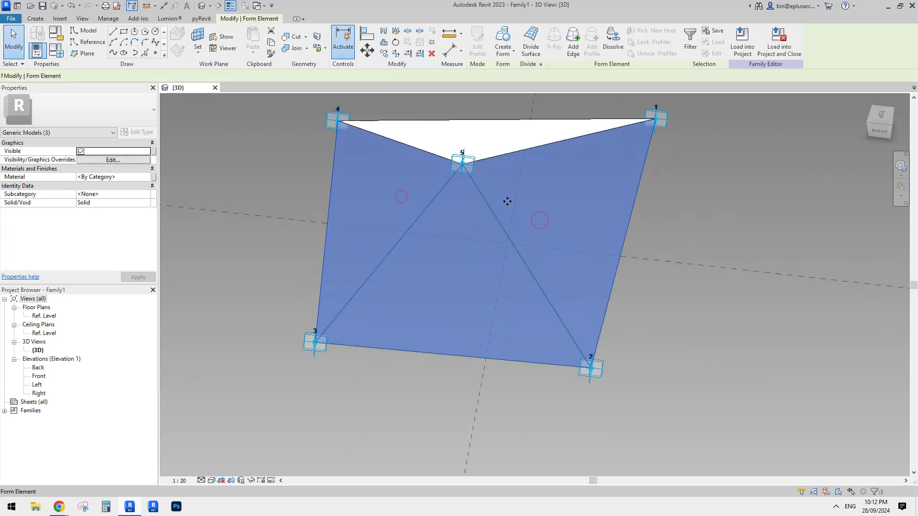
ctrl+click(489, 132)
click(131, 171)
click(132, 171)
click(136, 176)
text(glass)
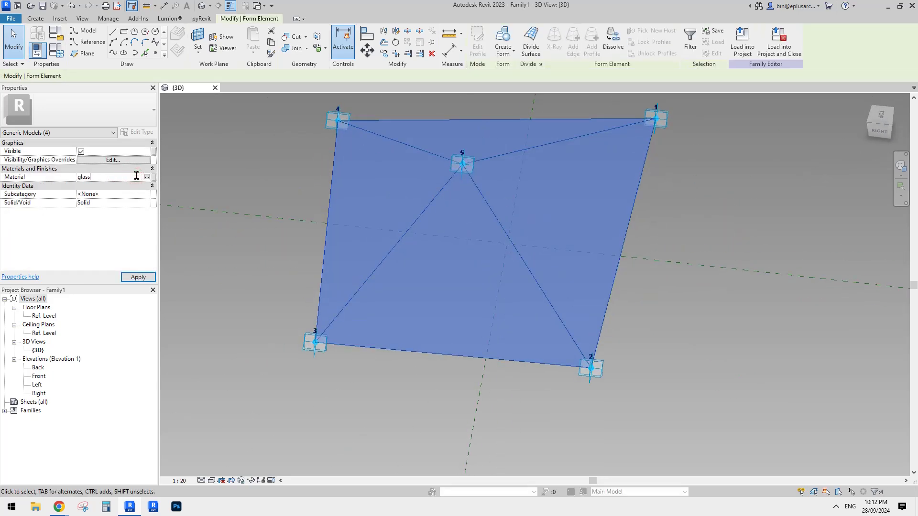
click(249, 150)
shift+middle_drag(249, 150, 250, 200)
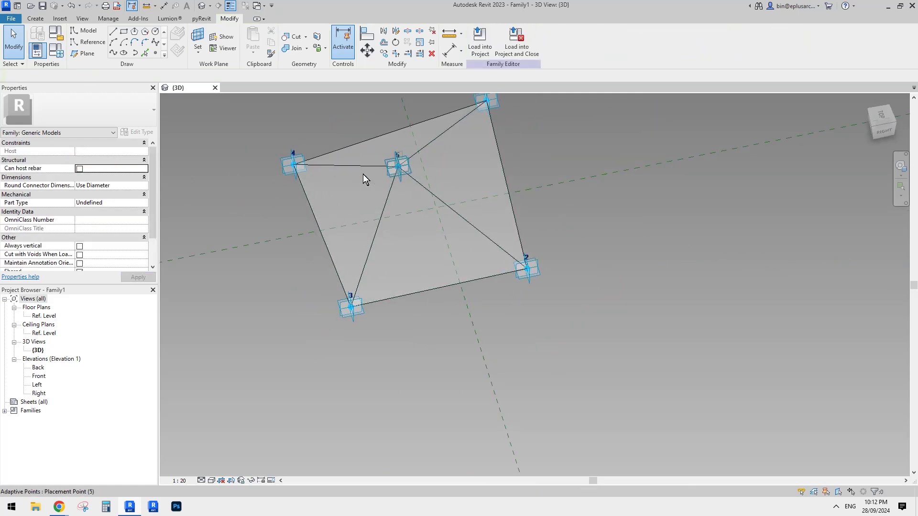
- Switch to Chrome to examine the reference facade photo, return to the Revit family and compare the panel's shape with it
mouse_move(58, 510)
click(68, 477)
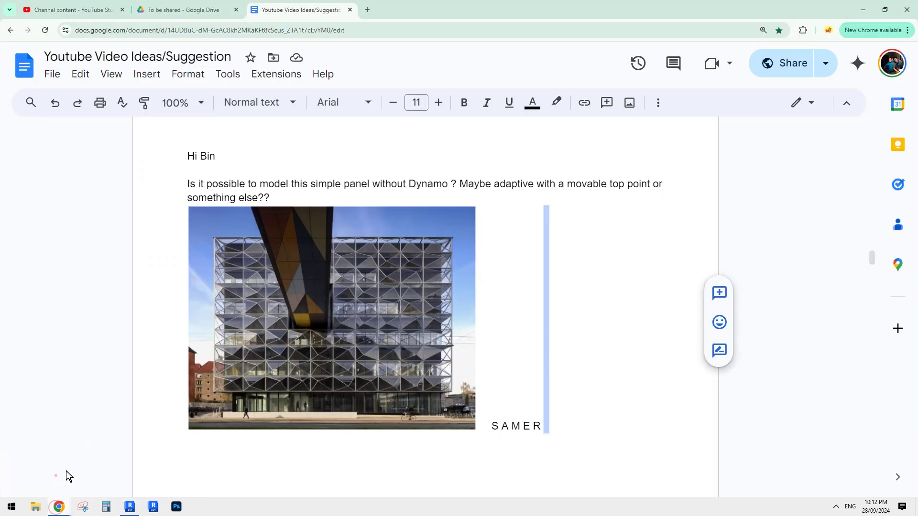
click(138, 505)
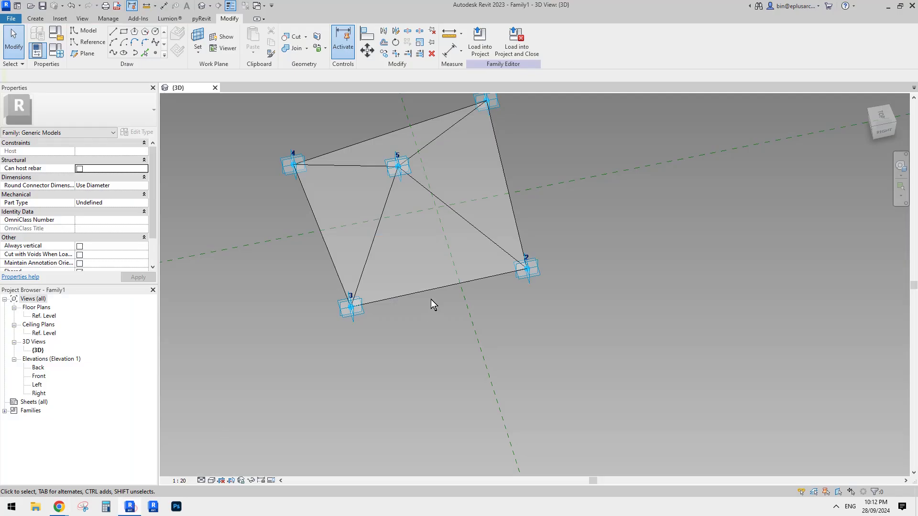
middle_drag(397, 248, 431, 283)
middle_drag(690, 258, 653, 300)
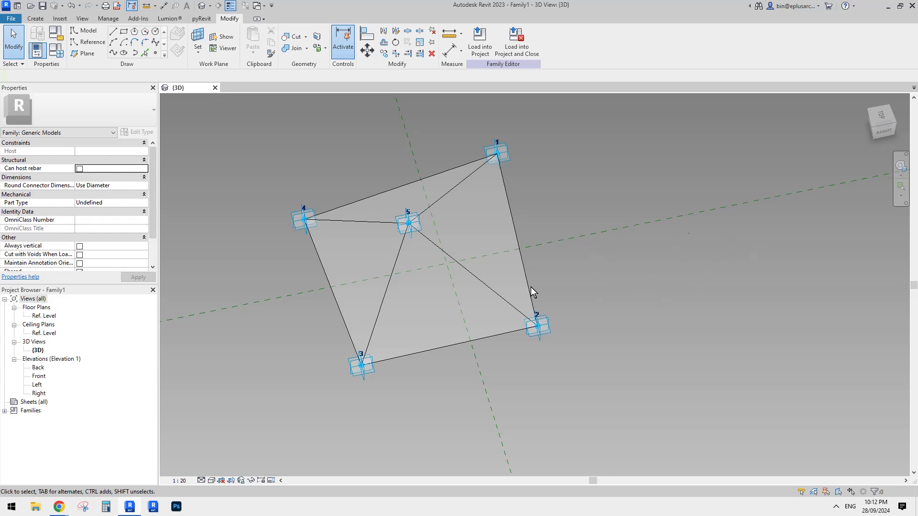
middle_drag(592, 217, 590, 224)
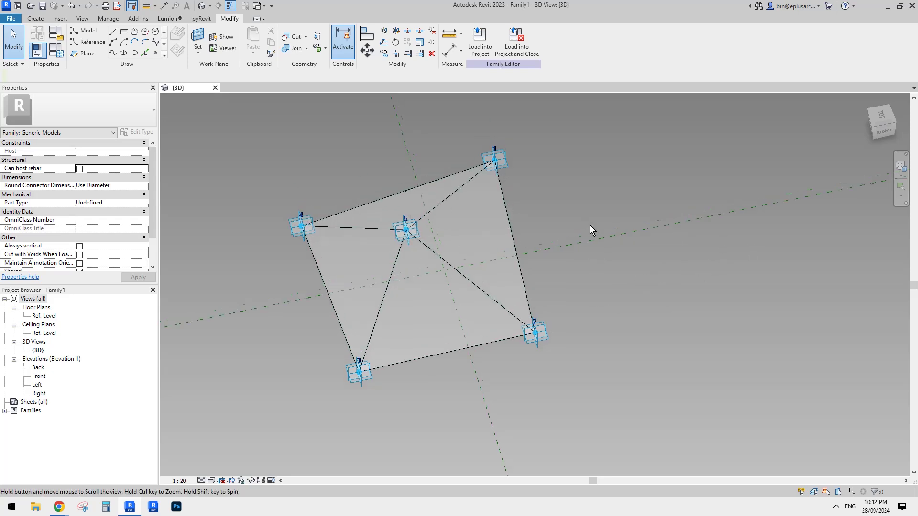
shift+middle_drag(571, 167, 493, 290)
middle_drag(393, 196, 426, 193)
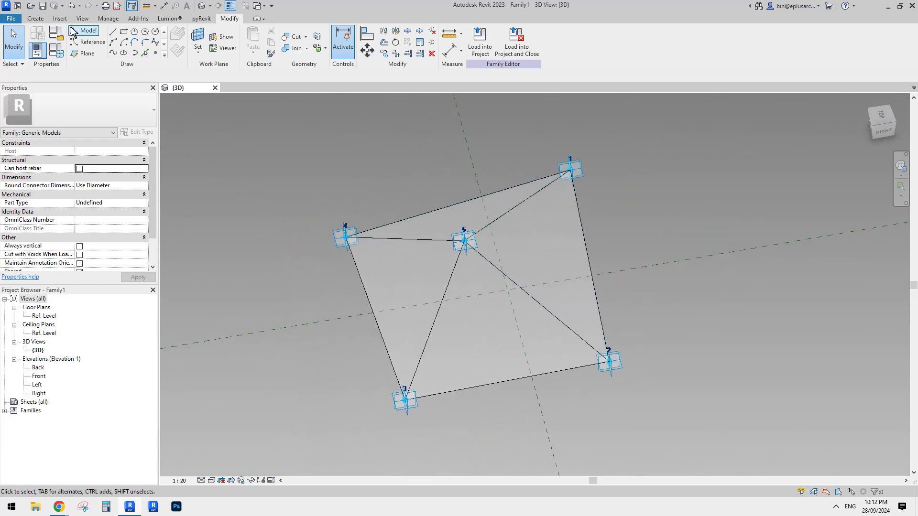
click(10, 18)
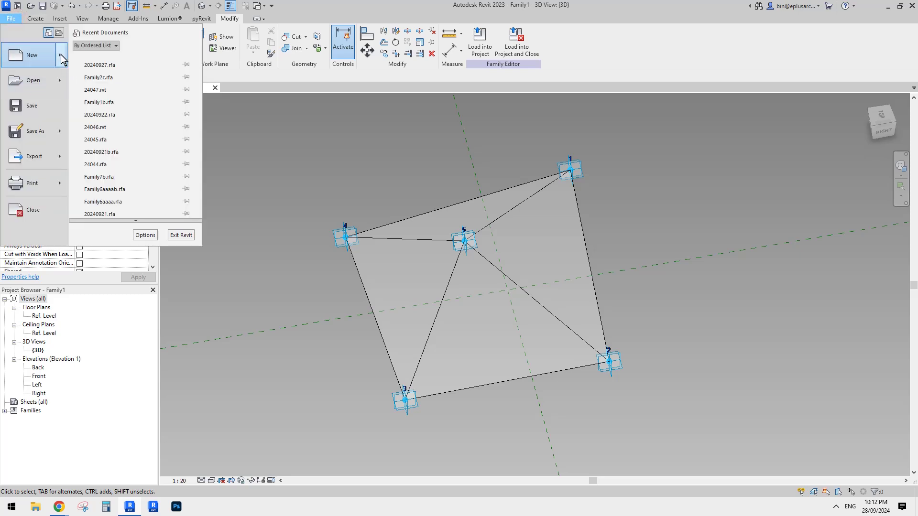
mouse_move(62, 59)
click(125, 107)
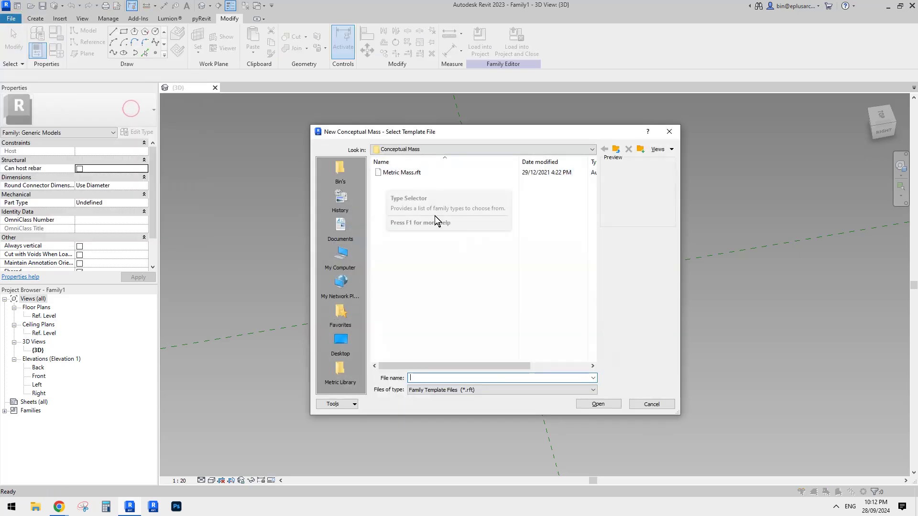
double_click(410, 174)
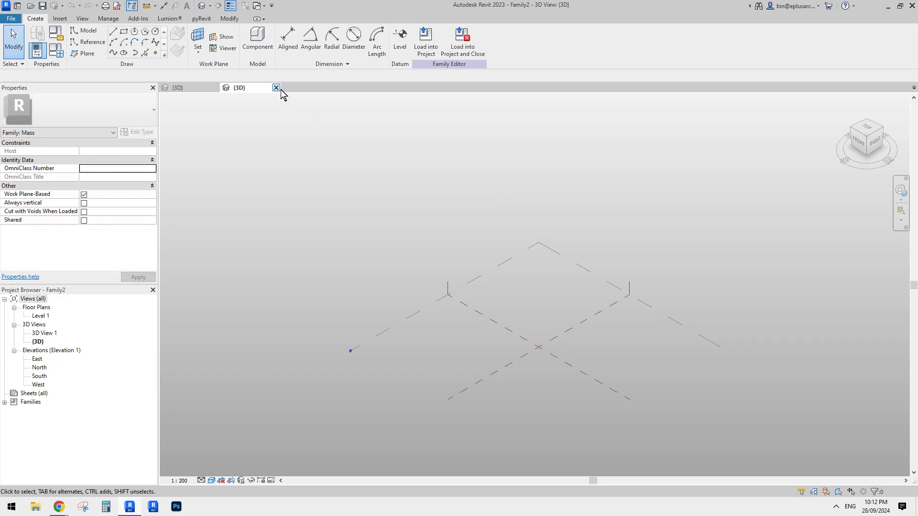
click(276, 87)
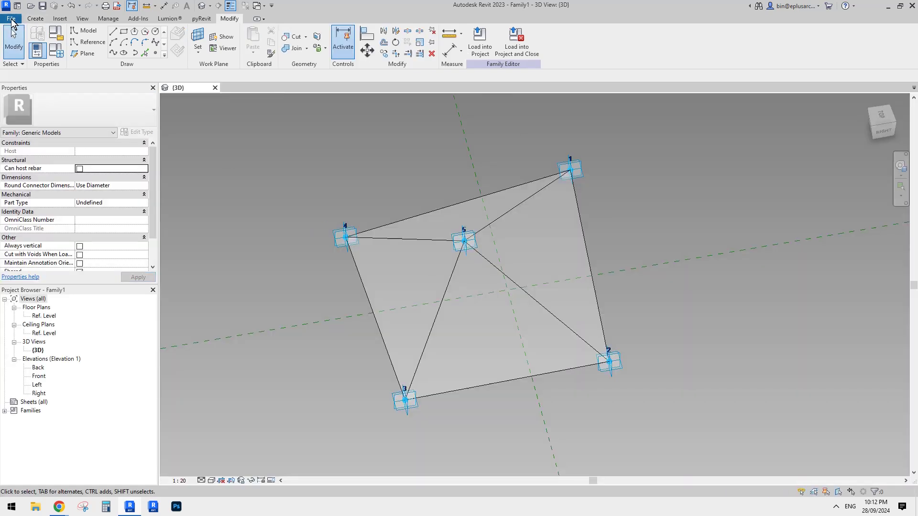
- Create a new project from the Architectural Template
click(12, 20)
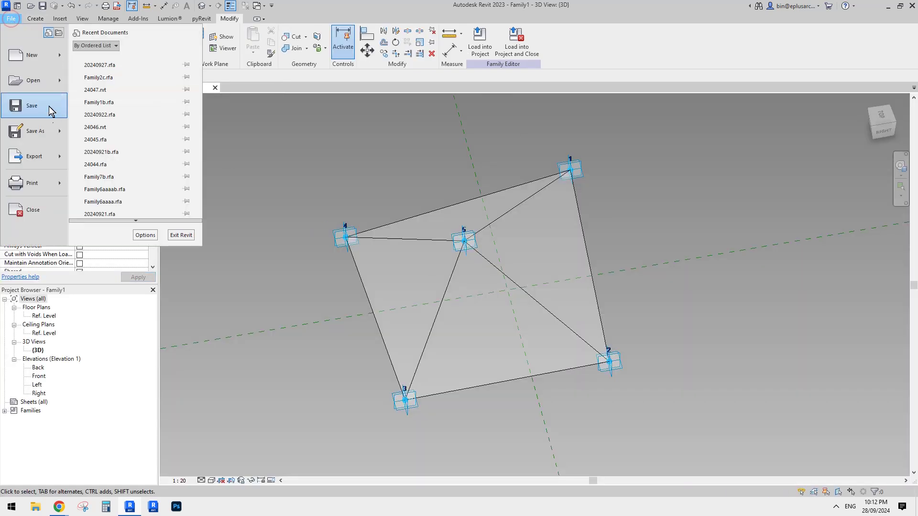
click(64, 55)
click(121, 58)
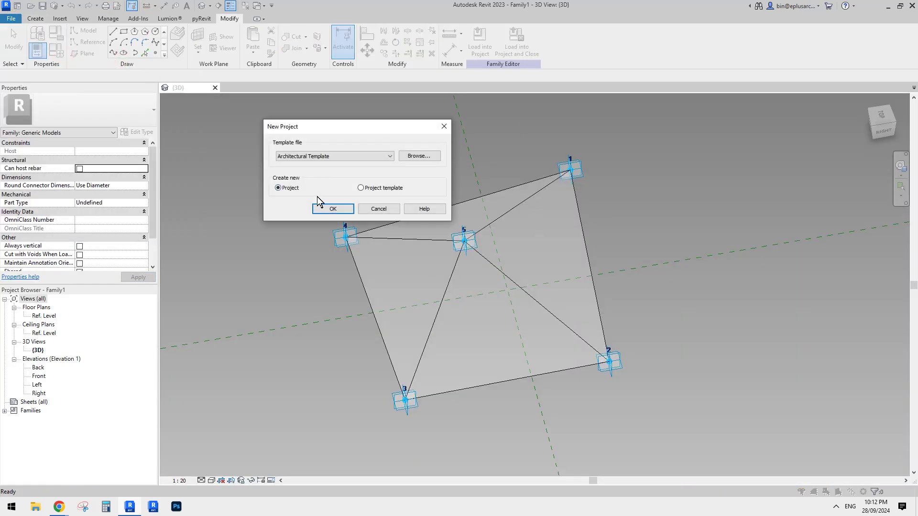
click(333, 209)
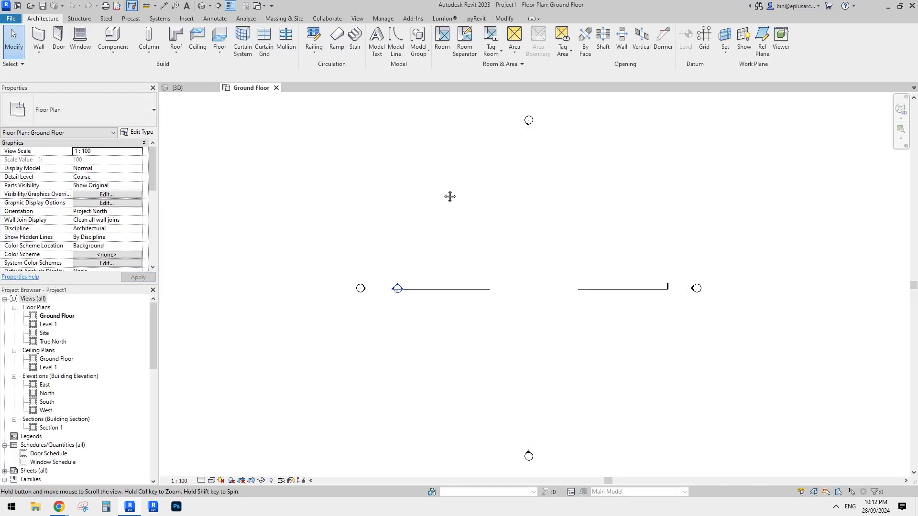
- Start an in-place component in the Mass category, accepting the default name
middle_drag(449, 197, 444, 194)
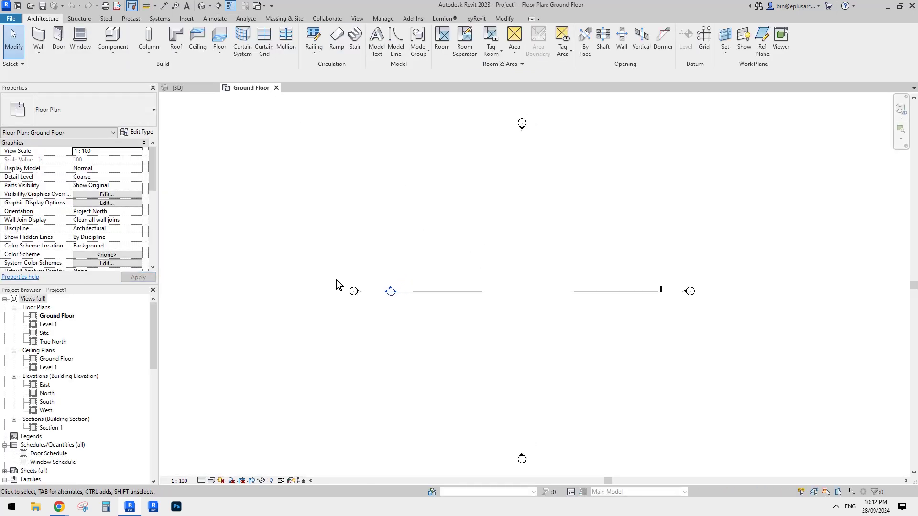
middle_drag(445, 253, 437, 258)
click(103, 48)
click(125, 89)
click(161, 200)
key(m)
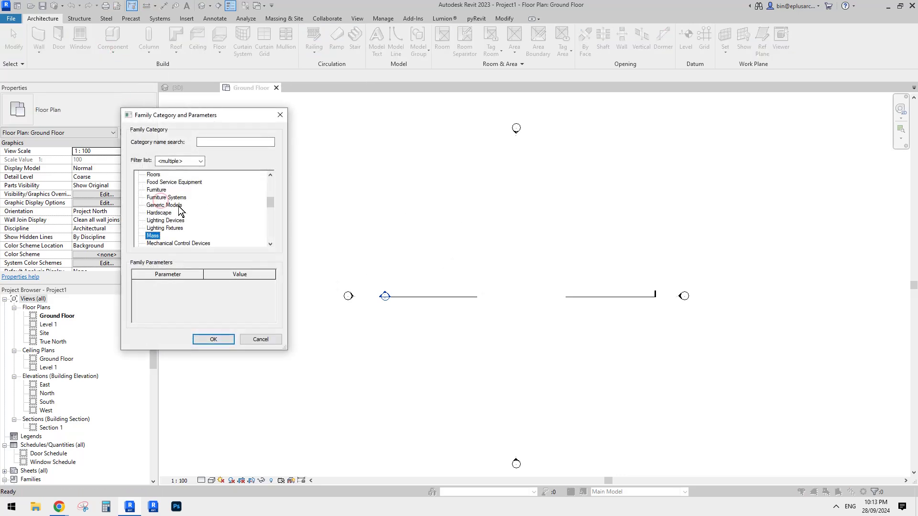
click(214, 340)
click(498, 209)
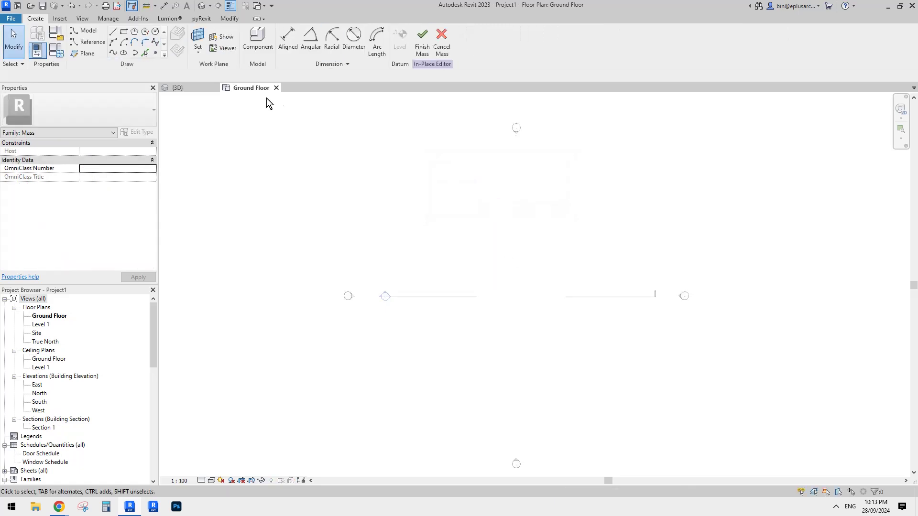
- Draw an open, gently wavy reference spline from five points across the Ground Floor plan
middle_drag(381, 145, 373, 133)
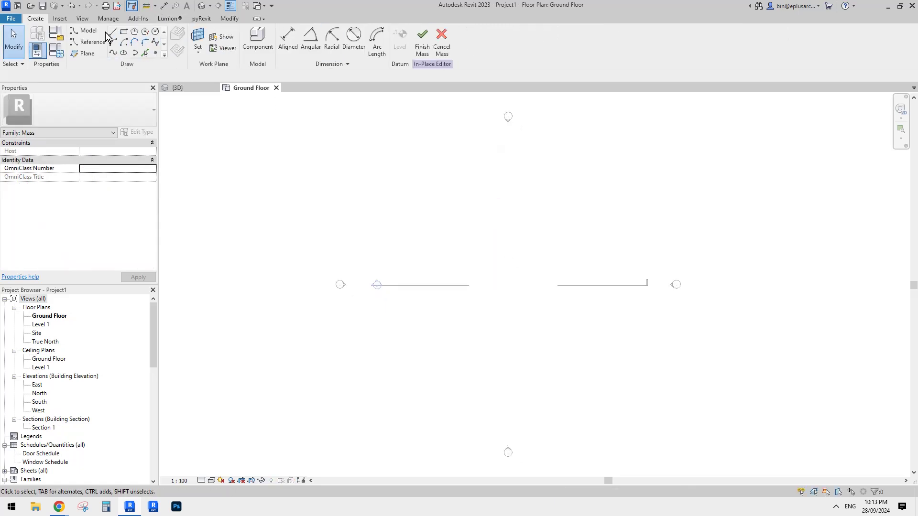
click(89, 43)
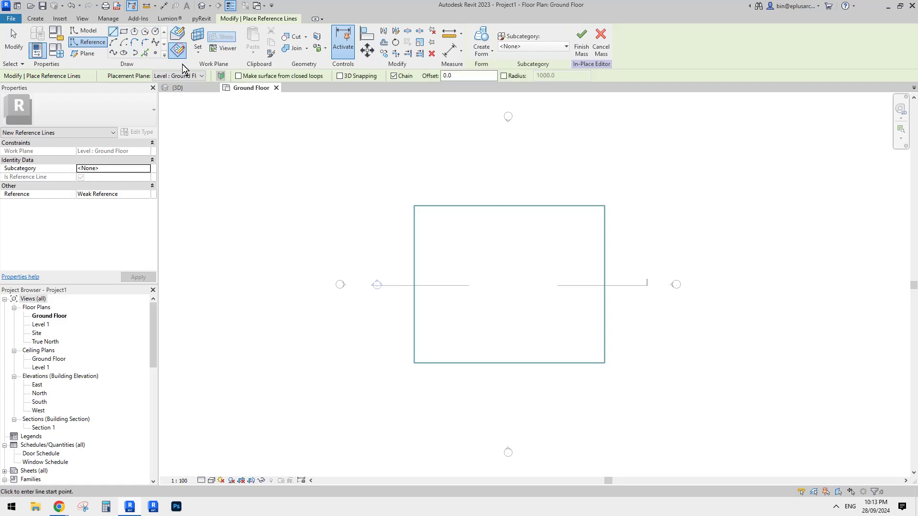
click(115, 55)
click(443, 254)
click(492, 269)
click(564, 254)
click(647, 263)
click(719, 252)
key(Escape)
key(Escape)
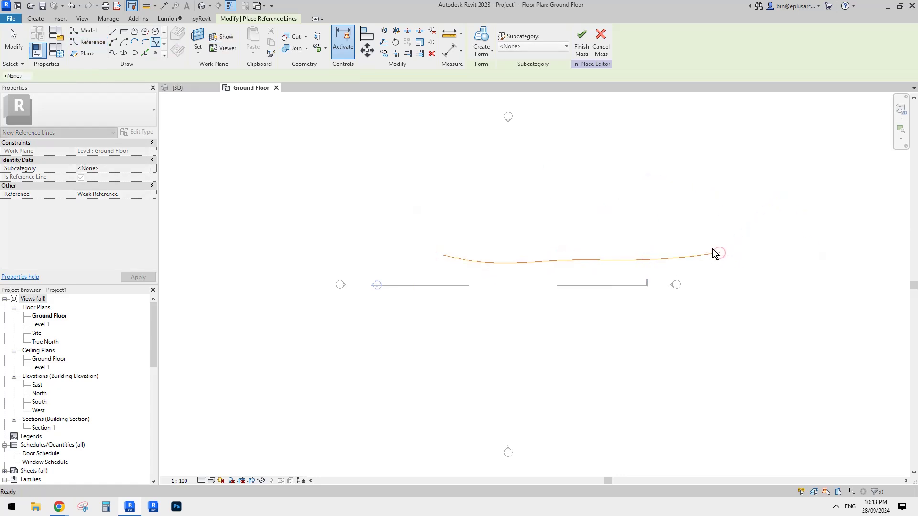
- Create a vertical surface form from the spline and, in the 3D view, set its positive offset to 20000
click(672, 260)
click(488, 48)
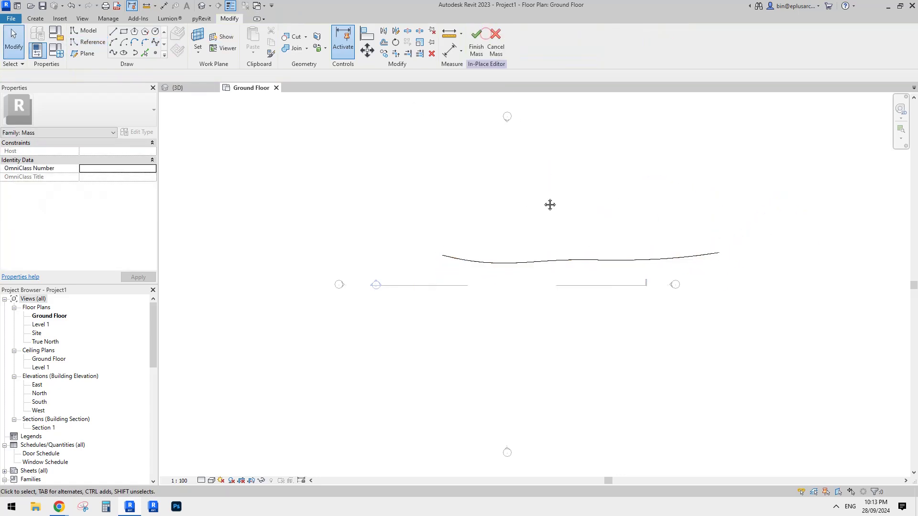
click(203, 6)
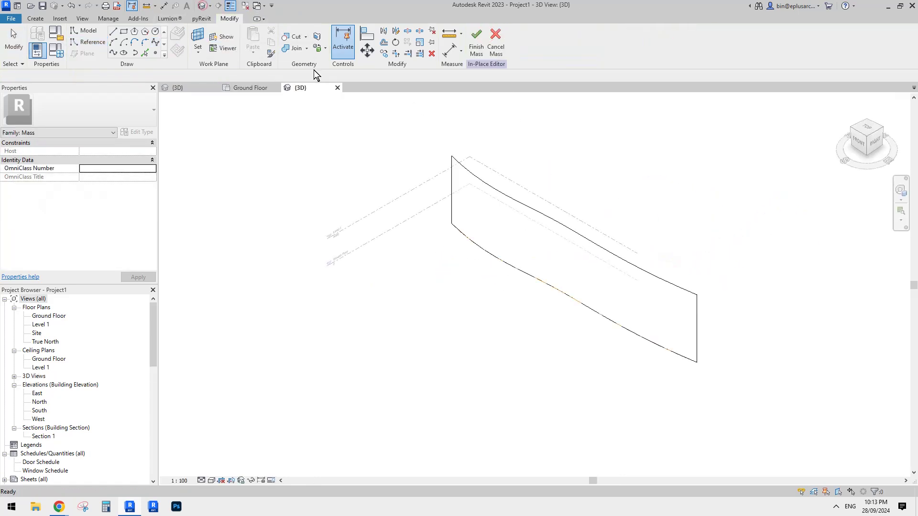
middle_drag(568, 221, 579, 183)
click(459, 213)
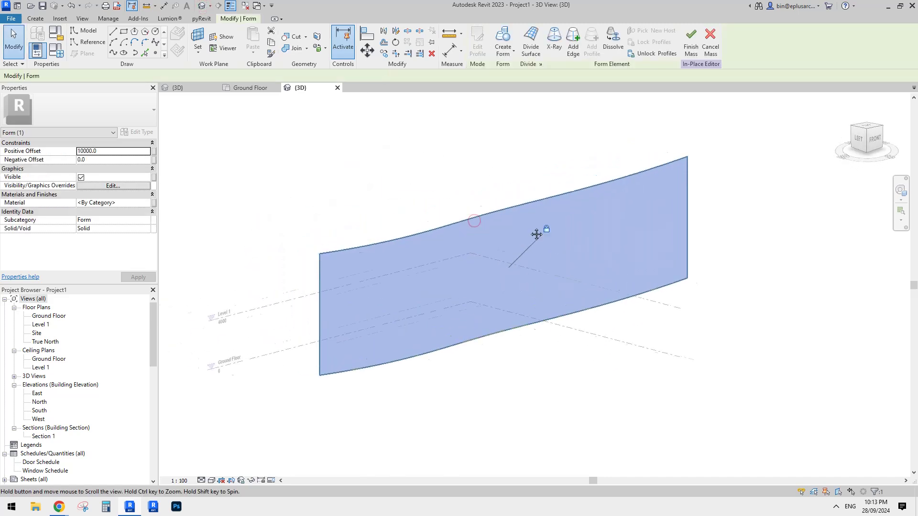
click(102, 151)
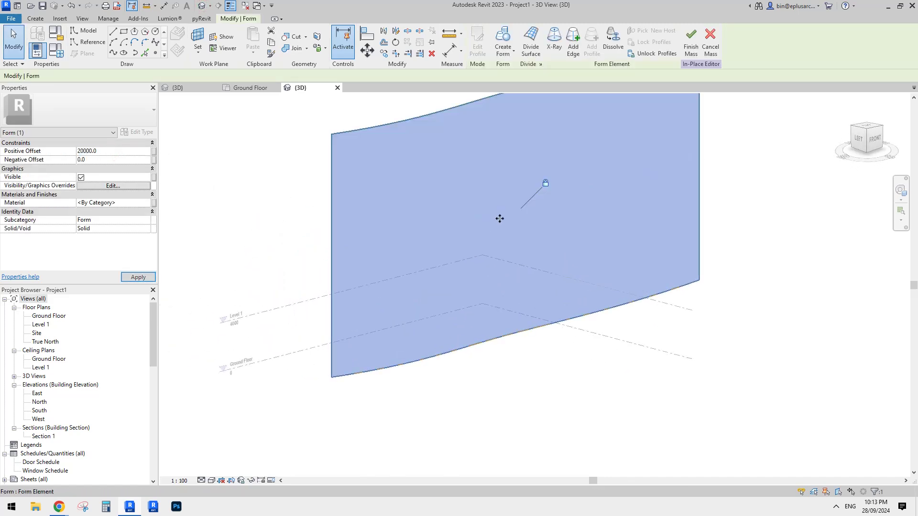
- Divide the curved surface form into a UV grid, keeping 10 U and 10 V divisions
key(Escape)
middle_drag(475, 196, 454, 231)
click(454, 224)
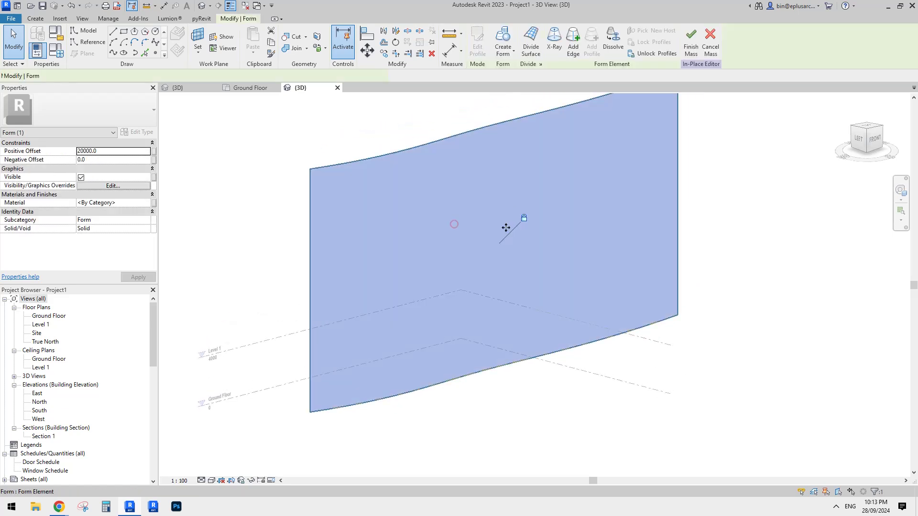
click(506, 34)
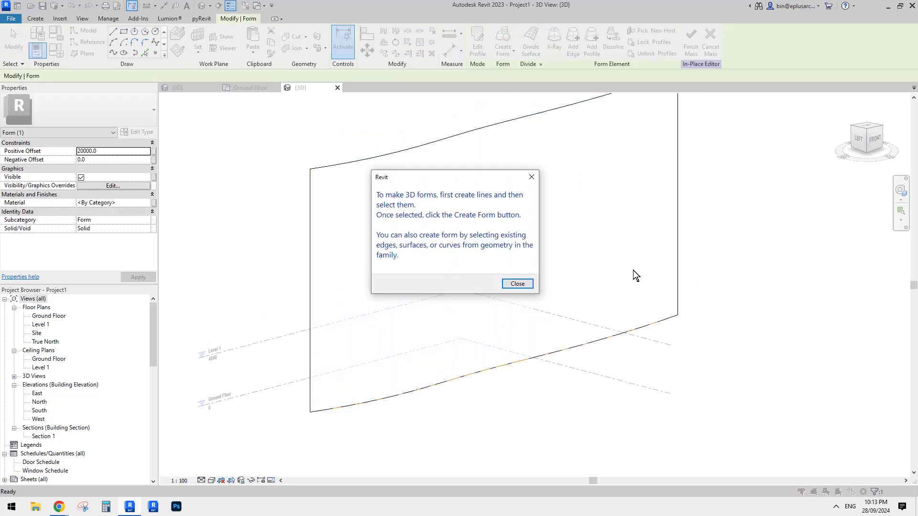
click(520, 284)
click(509, 218)
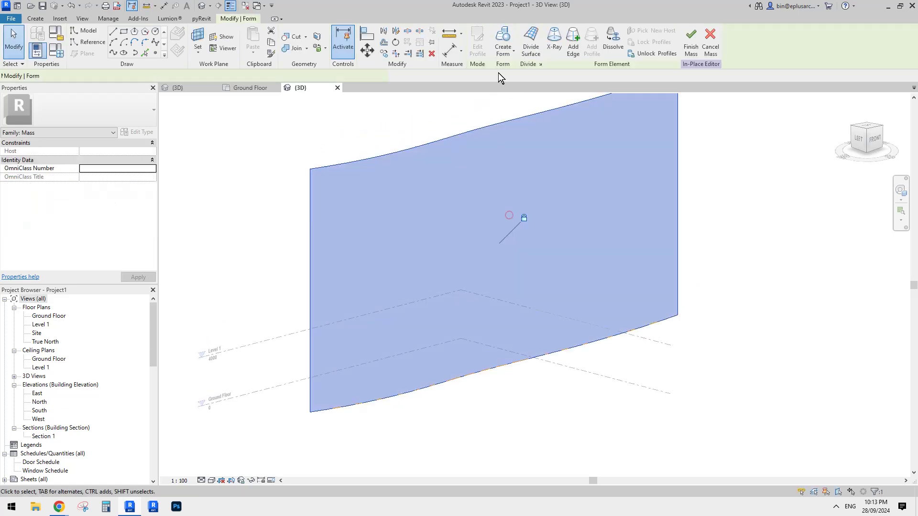
click(532, 44)
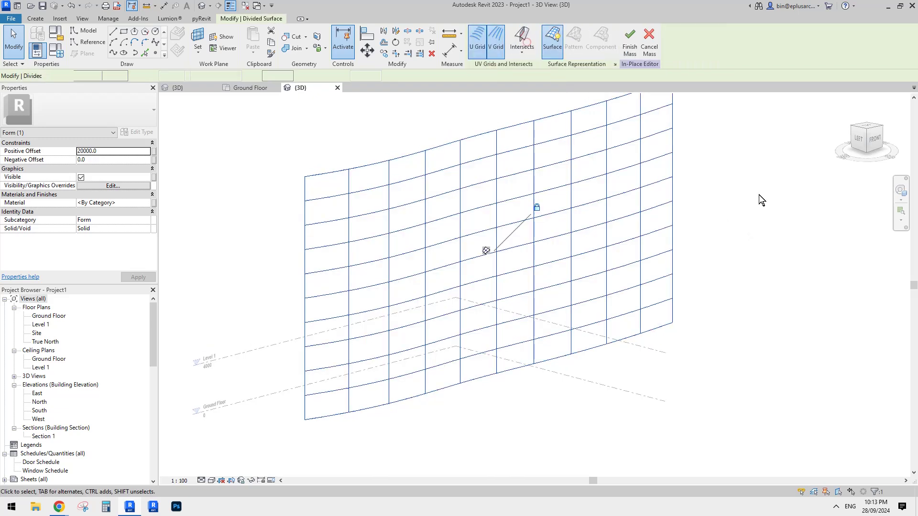
mouse_move(67, 503)
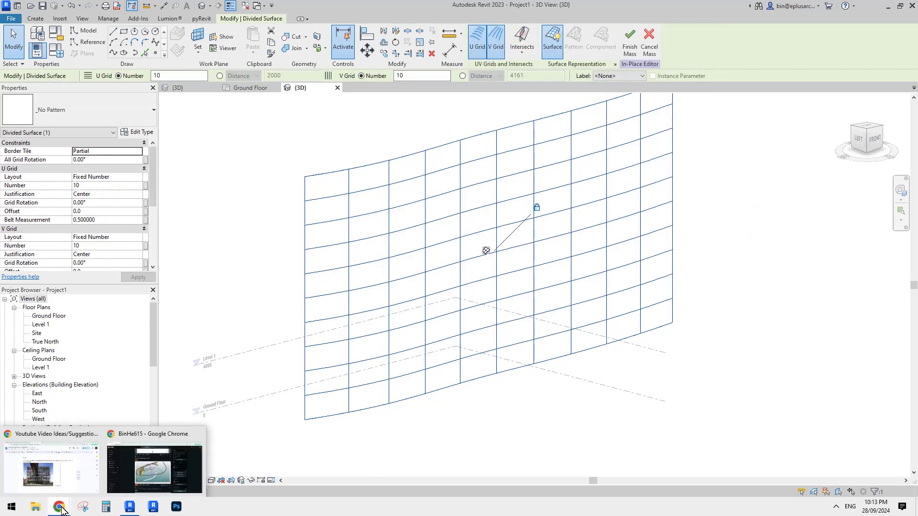
click(96, 461)
click(136, 504)
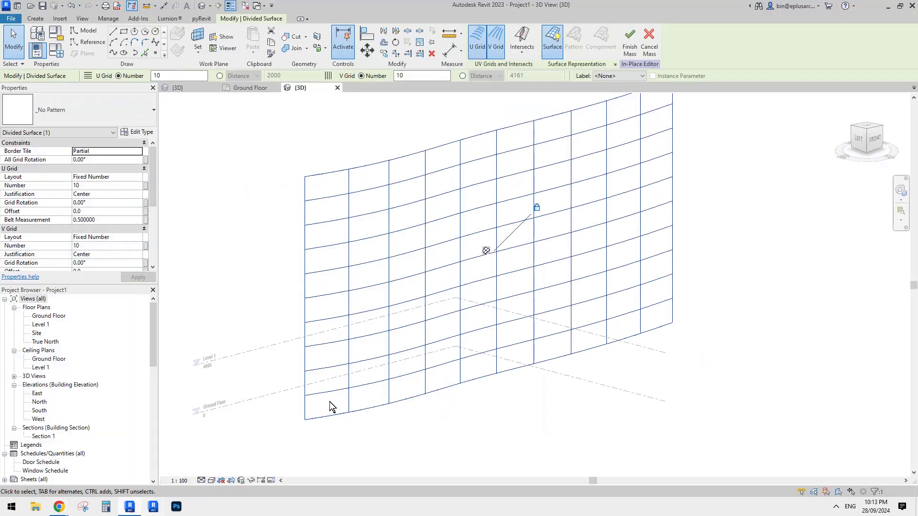
mouse_move(550, 382)
shift+middle_down()
mouse_move(574, 377)
mouse_move(488, 349)
mouse_move(562, 373)
shift+middle_up()
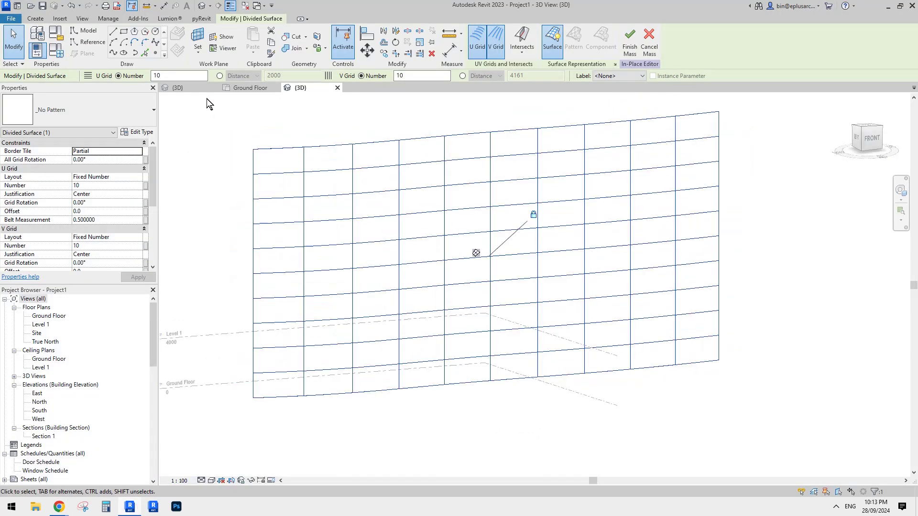
- Load the adaptive pyramid panel family into the project mass without placing it in the floor plan
click(177, 87)
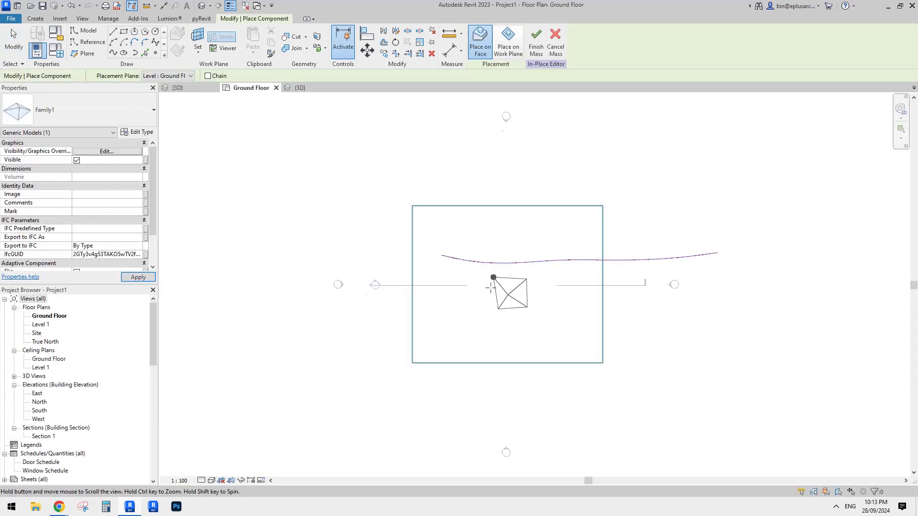
click(204, 5)
key(Escape)
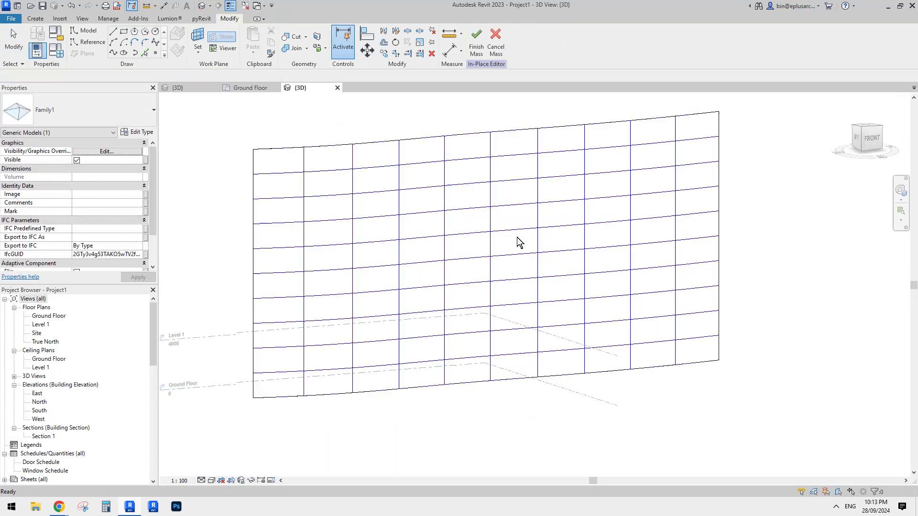
- Turn on the display of nodes in the surface representation of the divided surface
middle_drag(457, 197, 448, 214)
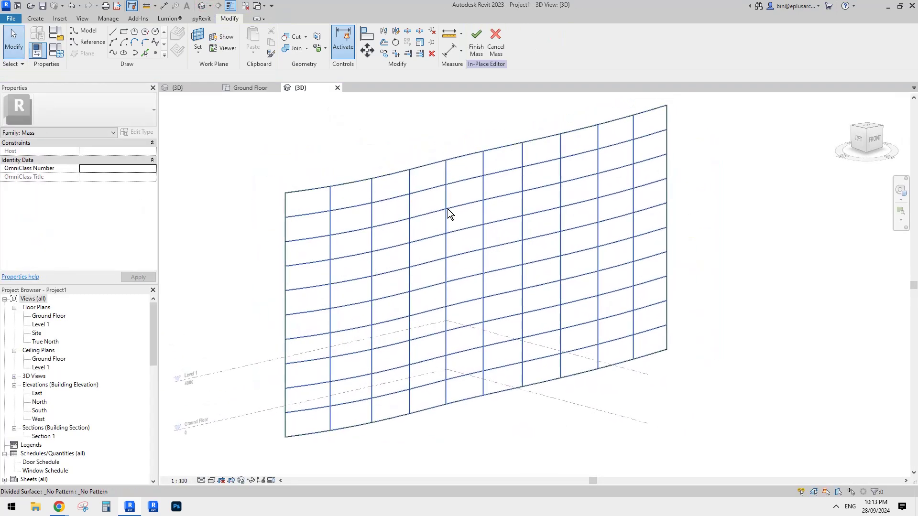
click(470, 229)
click(614, 64)
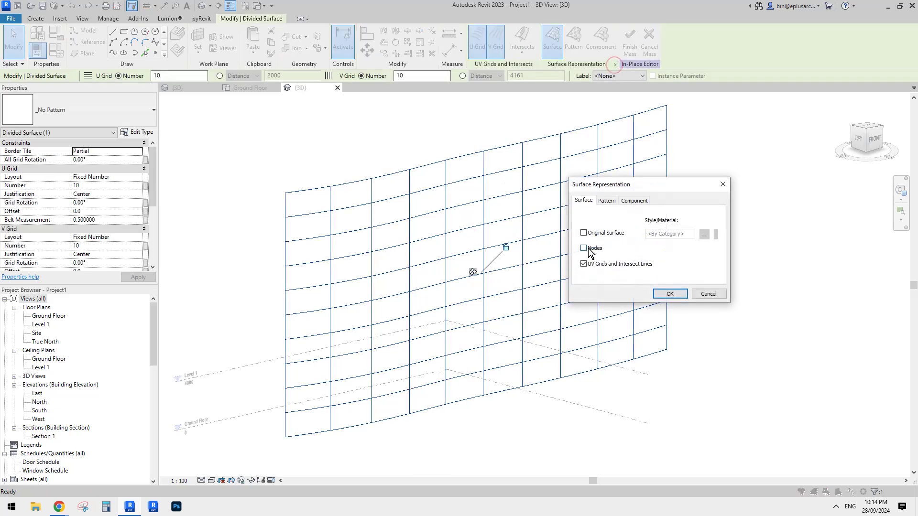
click(665, 296)
key(Escape)
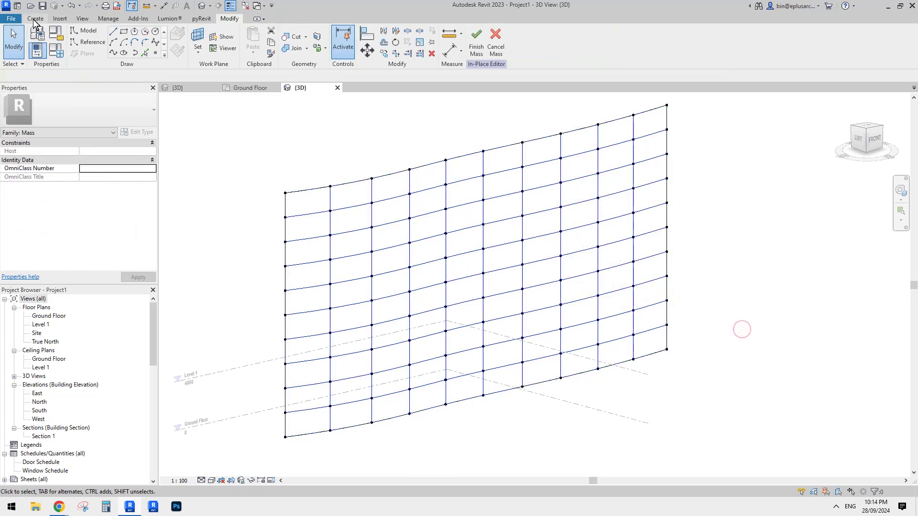
- Place one Family1 panel in a grid cell near the middle, using its four corner nodes and a top point
click(253, 43)
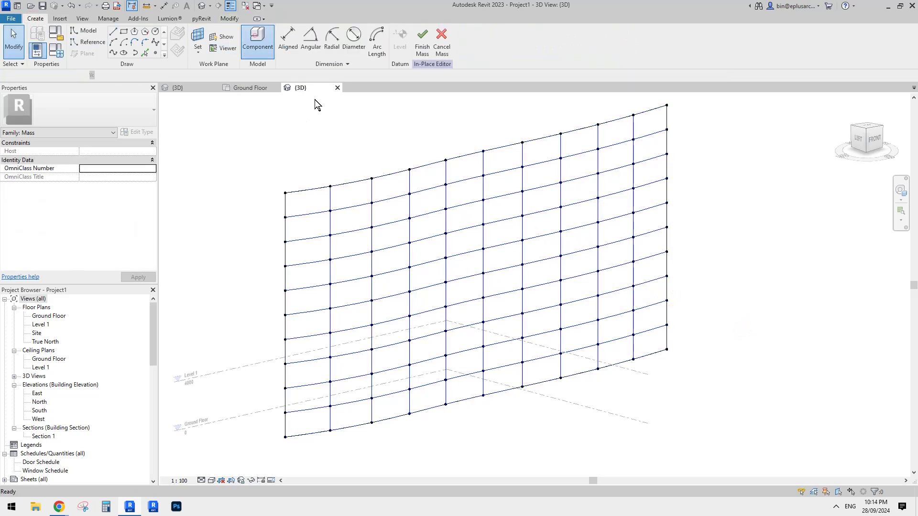
click(446, 234)
click(483, 225)
click(482, 249)
click(445, 258)
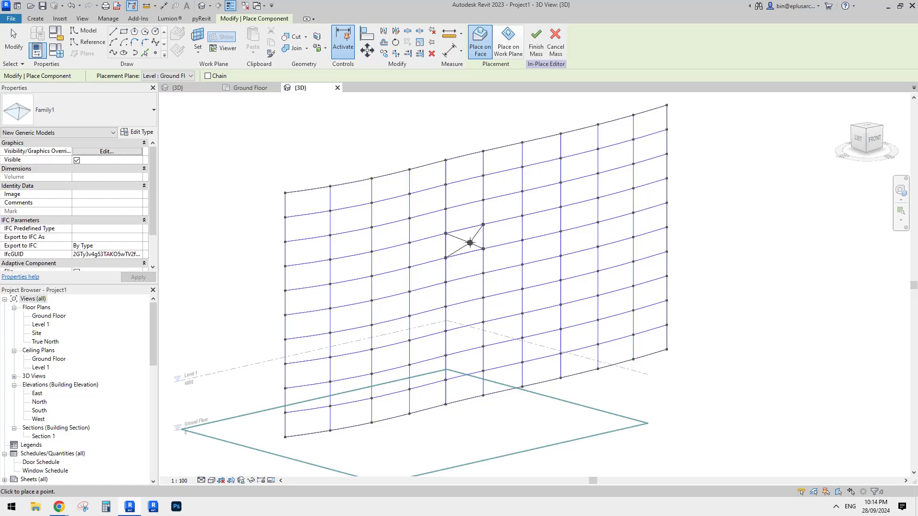
click(471, 243)
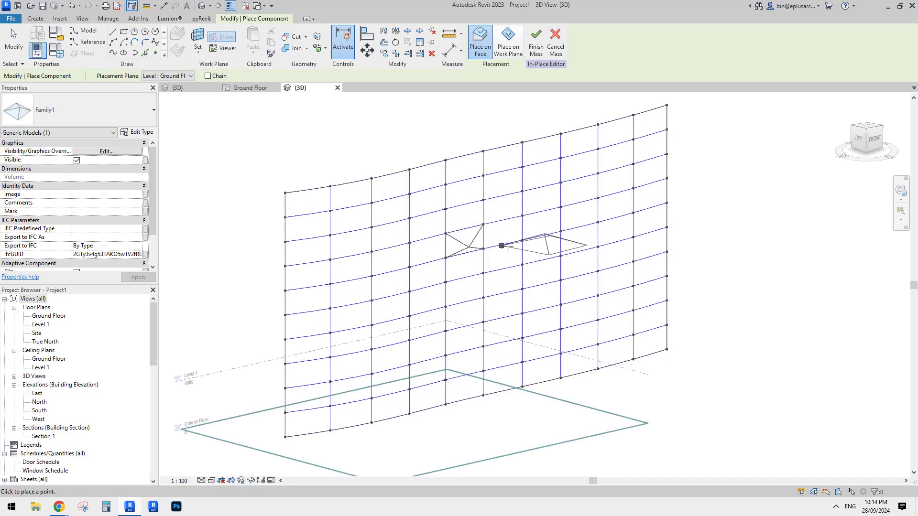
key(Escape)
key(Escape)
- Examine the placed panel and its top point, and set the 3D view to the Shaded visual style
shift+middle_drag(707, 260, 428, 234)
scroll(432, 231, up, 2)
click(469, 263)
shift+middle_drag(469, 262, 616, 339)
click(526, 323)
key(s)
key(d)
mouse_move(526, 303)
shift+middle_down()
mouse_move(598, 369)
mouse_move(580, 277)
mouse_move(478, 305)
mouse_move(467, 266)
mouse_move(543, 246)
mouse_move(463, 274)
mouse_move(536, 292)
mouse_move(519, 289)
shift+middle_up()
- Repeat the placed panel across all cells of the divided surface
click(481, 270)
key(Escape)
scroll(516, 239, down, 5)
click(541, 297)
key(Escape)
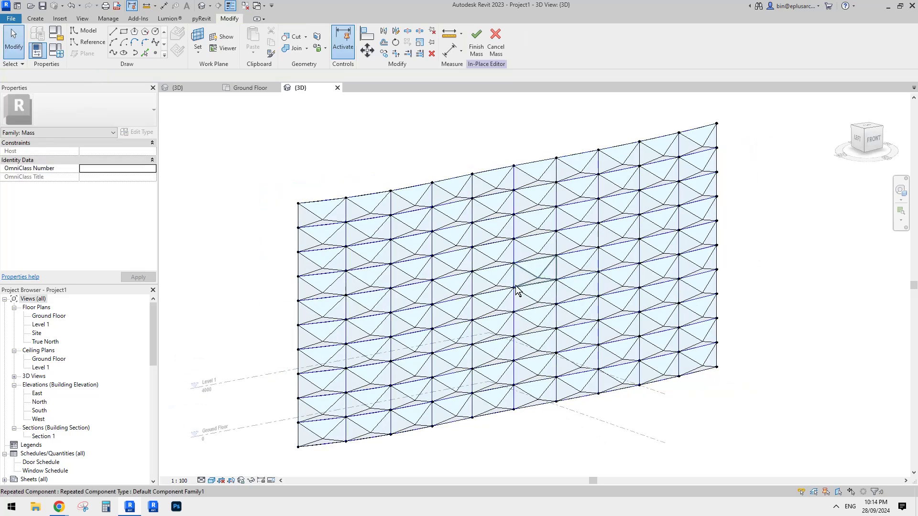
click(788, 256)
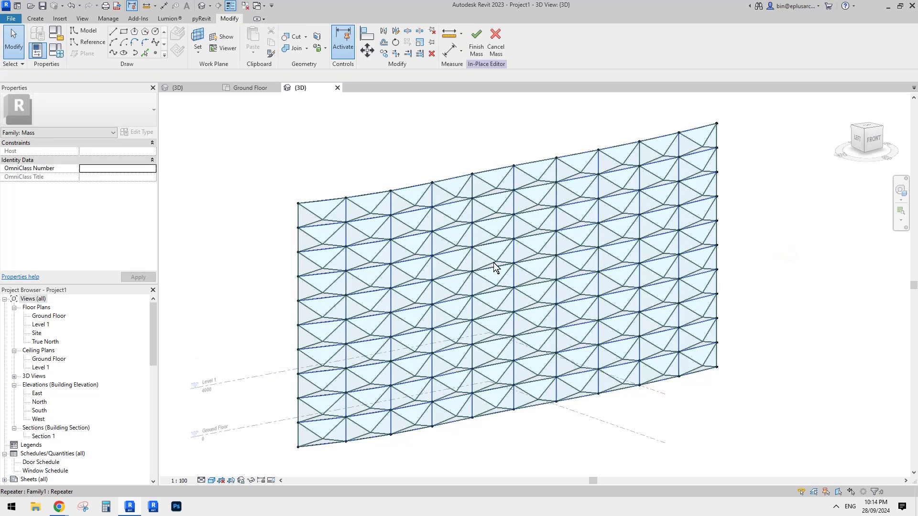
- Remove the repeater from the panel array so that the panels become individual components
middle_drag(482, 297, 460, 288)
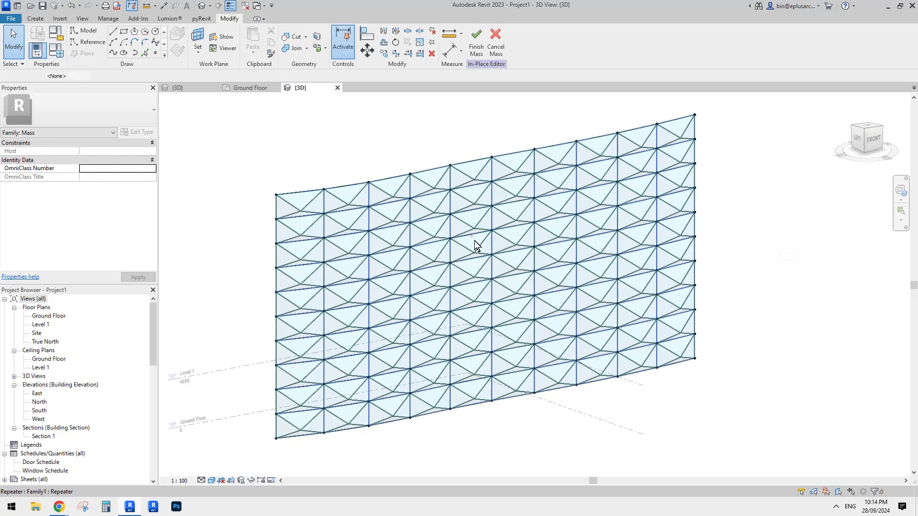
click(471, 237)
click(484, 48)
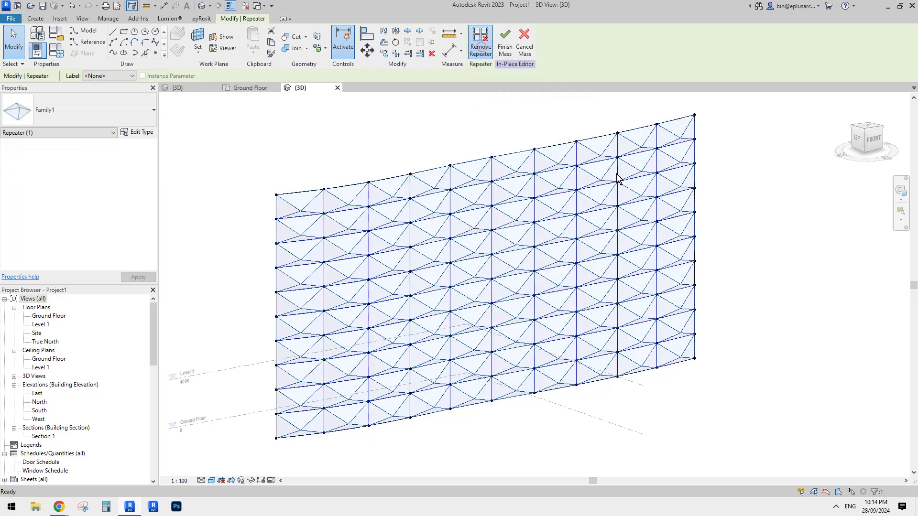
click(738, 197)
shift+middle_drag(707, 274, 725, 249)
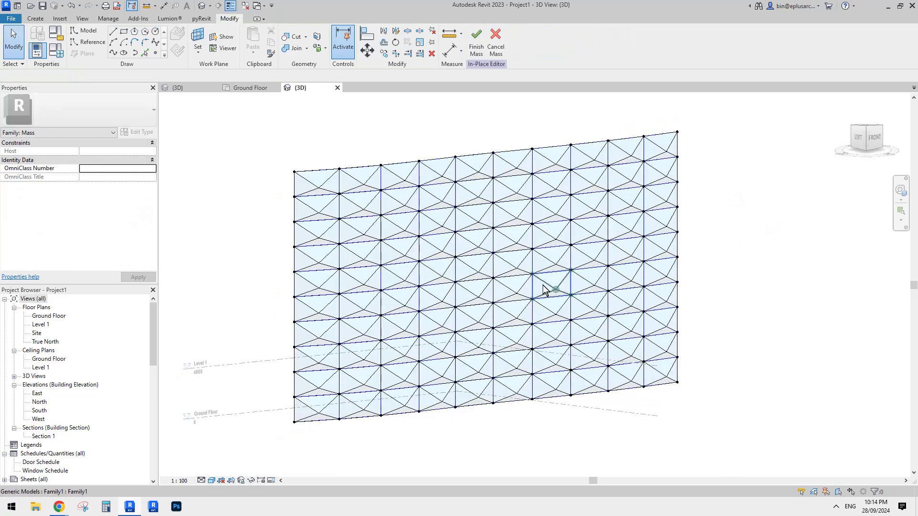
- Shift the top points of several neighbouring panels near the middle of the facade to vary their pyramid shapes
click(516, 297)
mouse_move(516, 296)
shift+middle_down()
mouse_move(627, 266)
mouse_move(650, 285)
mouse_move(516, 312)
shift+middle_up()
click(567, 293)
middle_drag(586, 275, 586, 277)
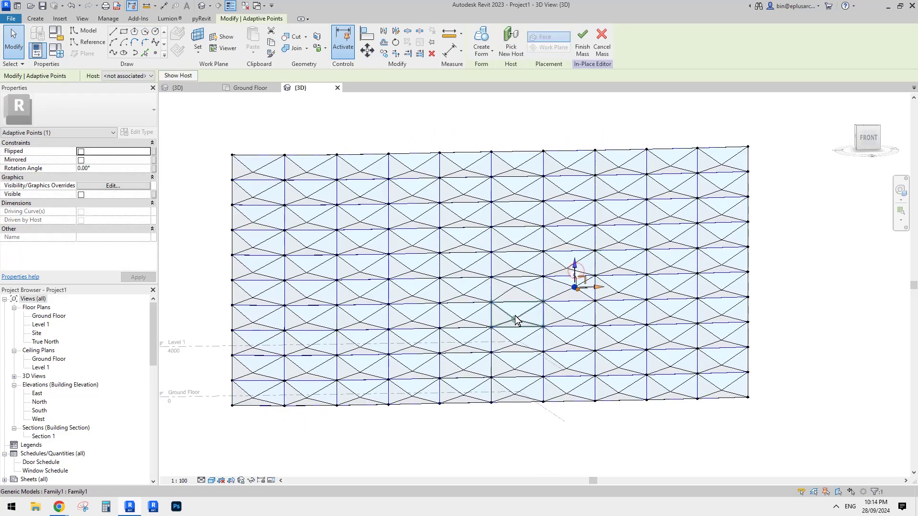
click(516, 319)
key(Escape)
click(515, 321)
click(568, 319)
drag(590, 319, 617, 295)
click(620, 319)
click(555, 318)
mouse_move(556, 303)
mouse_down()
mouse_move(579, 311)
mouse_move(566, 312)
mouse_up()
click(567, 343)
shift+middle_drag(578, 332, 726, 279)
click(717, 284)
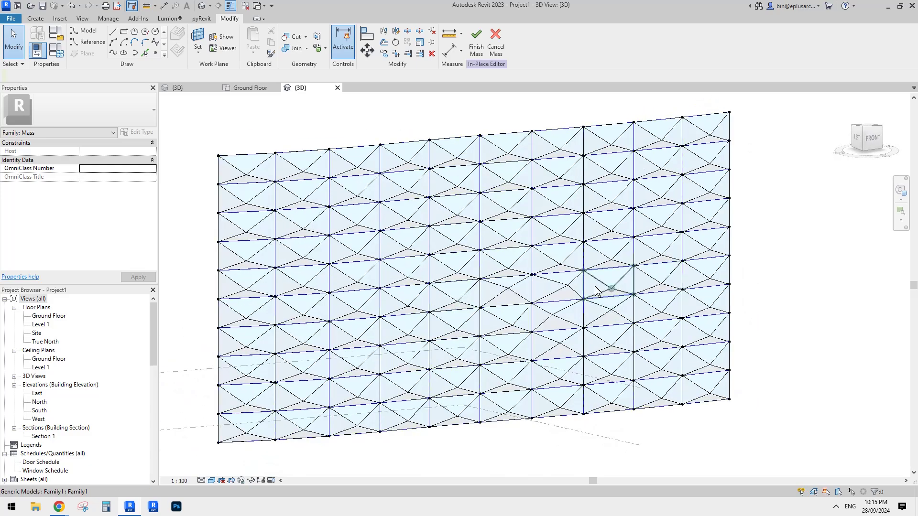
- Examine the facade and its individual panels from several angles to check the varied top points
shift+middle_drag(594, 291, 569, 308)
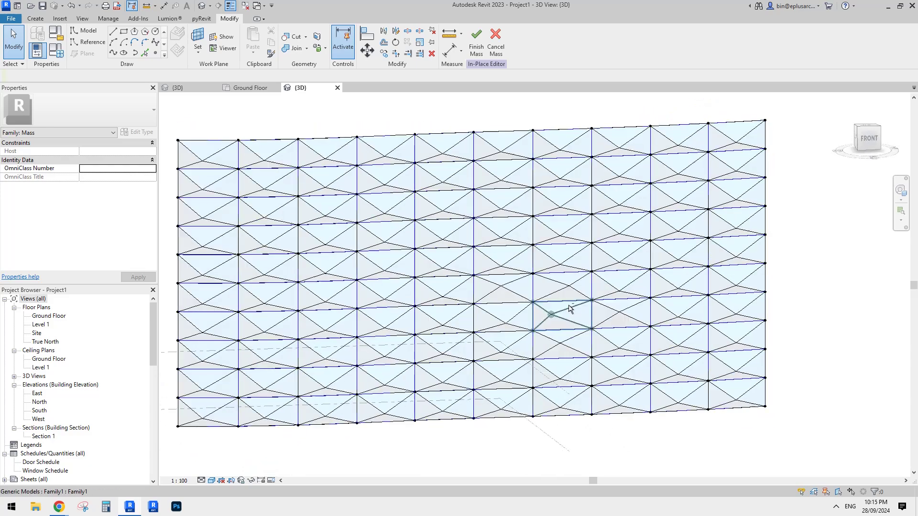
click(455, 266)
shift+middle_drag(497, 235, 521, 265)
key(Escape)
click(504, 238)
scroll(502, 239, up, 3)
shift+middle_drag(483, 234, 536, 265)
key(Escape)
scroll(536, 265, down, 2)
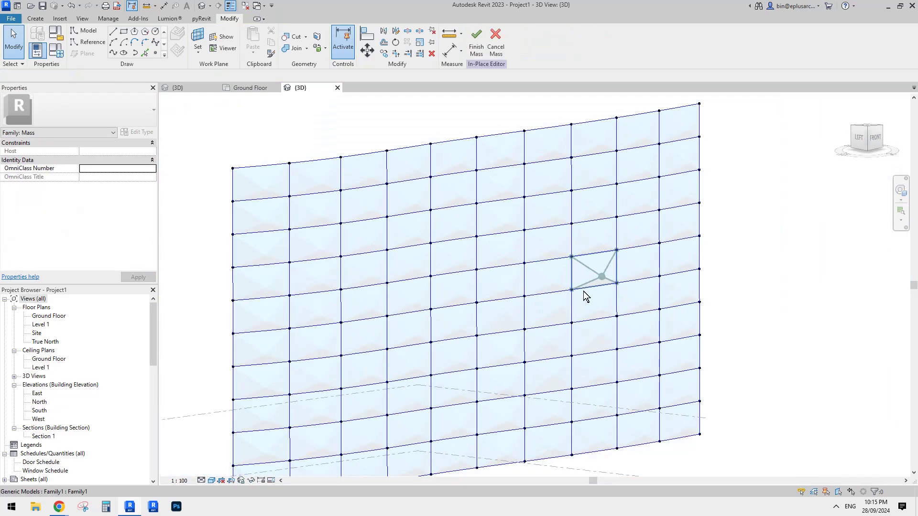
shift+middle_drag(583, 291, 539, 291)
scroll(500, 295, down, 1)
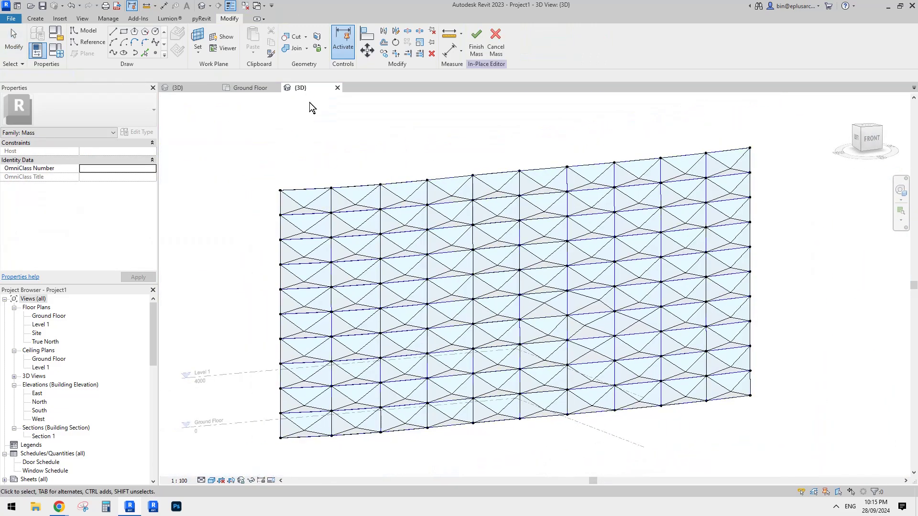
- Create a new family from the Metric Generic Model Adaptive template after reviewing the panel family and the Ground Floor plan
click(194, 89)
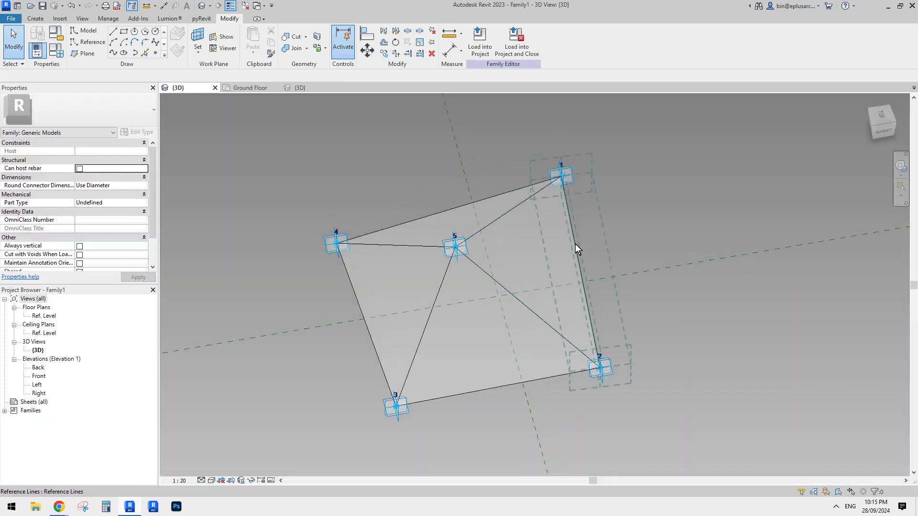
click(249, 89)
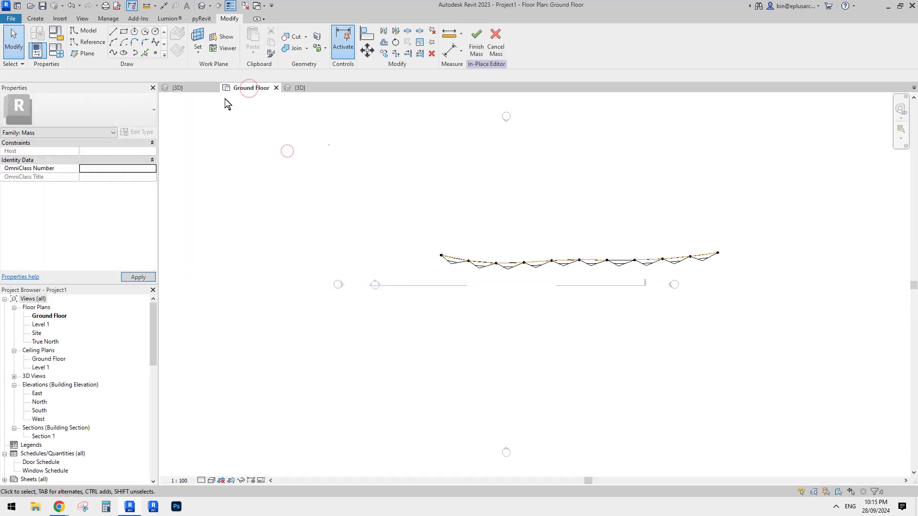
click(192, 88)
middle_drag(624, 221, 576, 232)
click(8, 19)
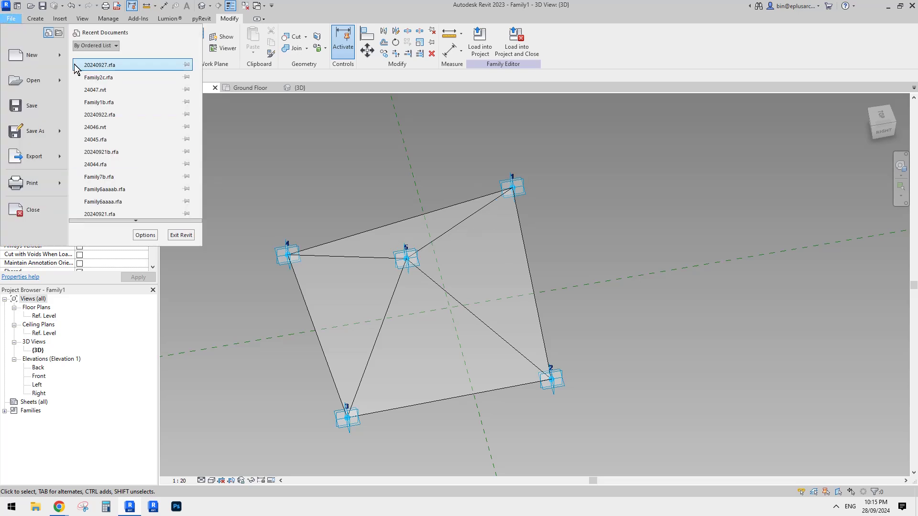
mouse_move(39, 55)
click(98, 83)
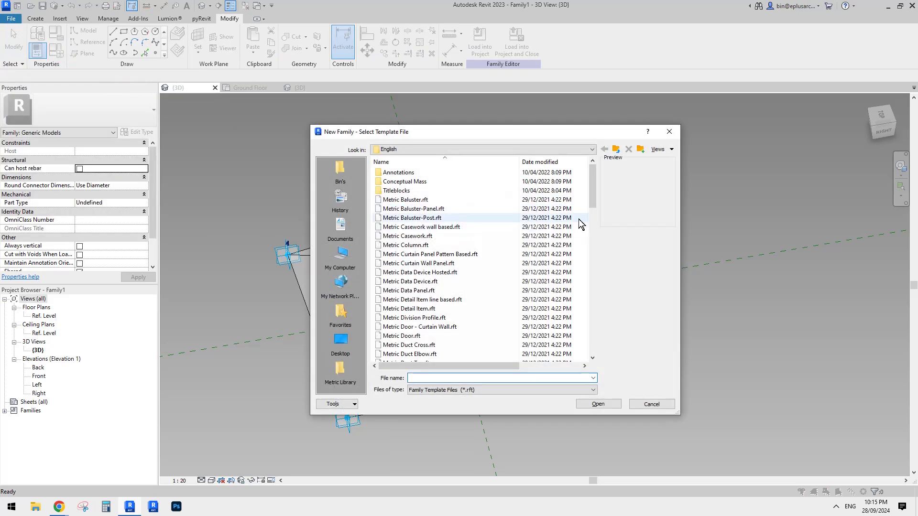
click(591, 223)
click(480, 274)
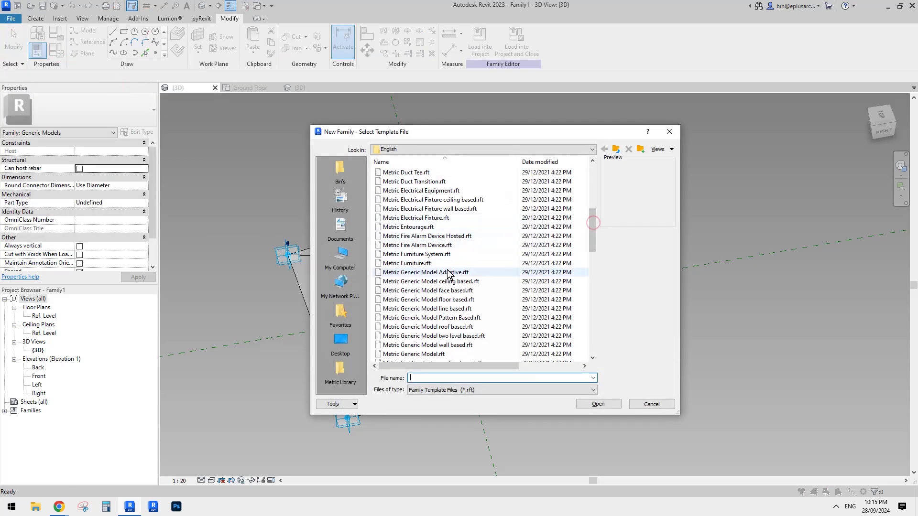
click(599, 405)
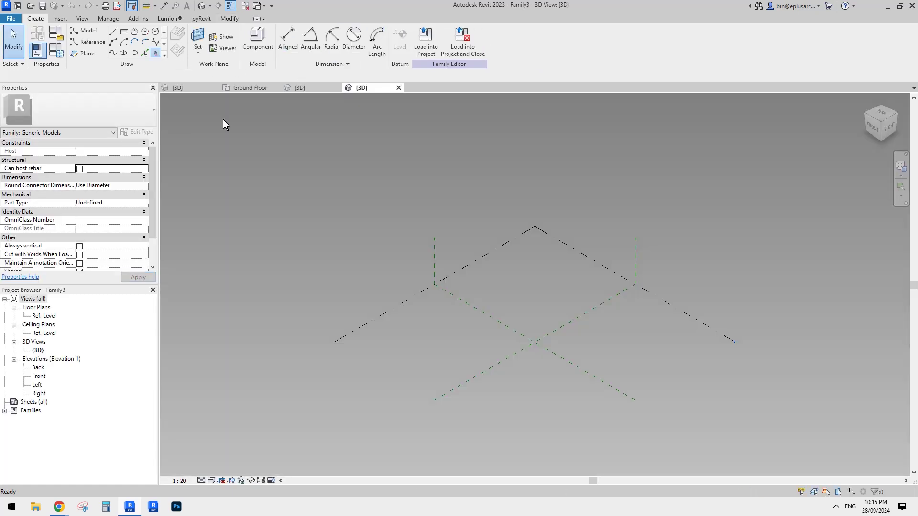
- Place two points side by side in the new family and make them adaptive
click(533, 310)
click(575, 304)
key(Escape)
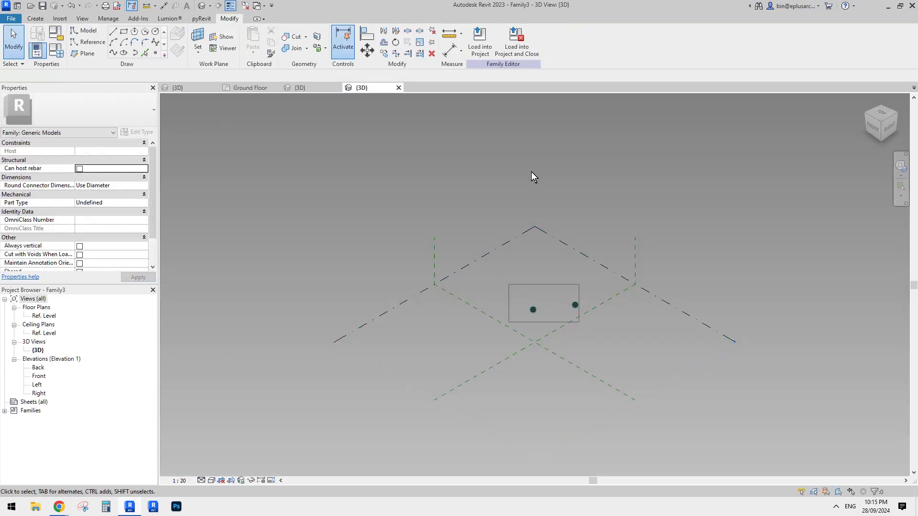
click(531, 42)
- Connect the two adaptive points with a line and turn it into a reference line
middle_drag(692, 245, 689, 245)
scroll(604, 324, up, 2)
scroll(605, 325, up, 2)
click(111, 52)
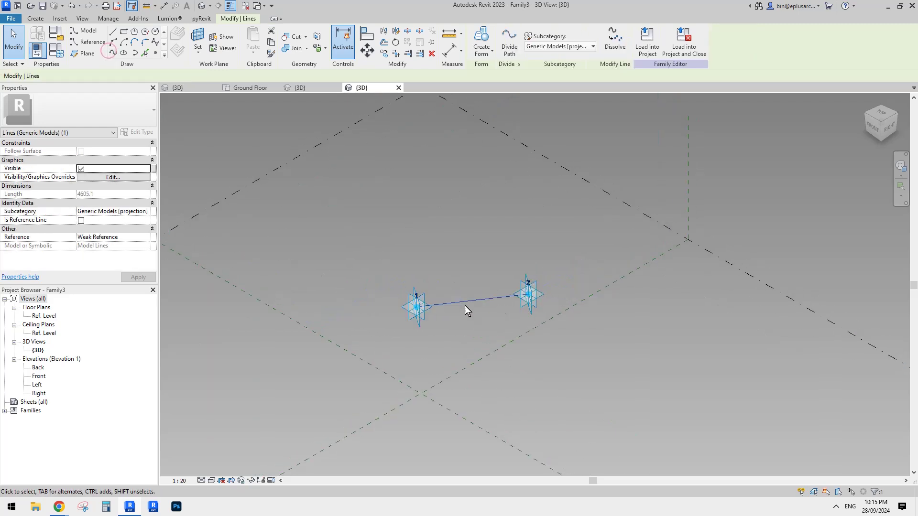
click(80, 221)
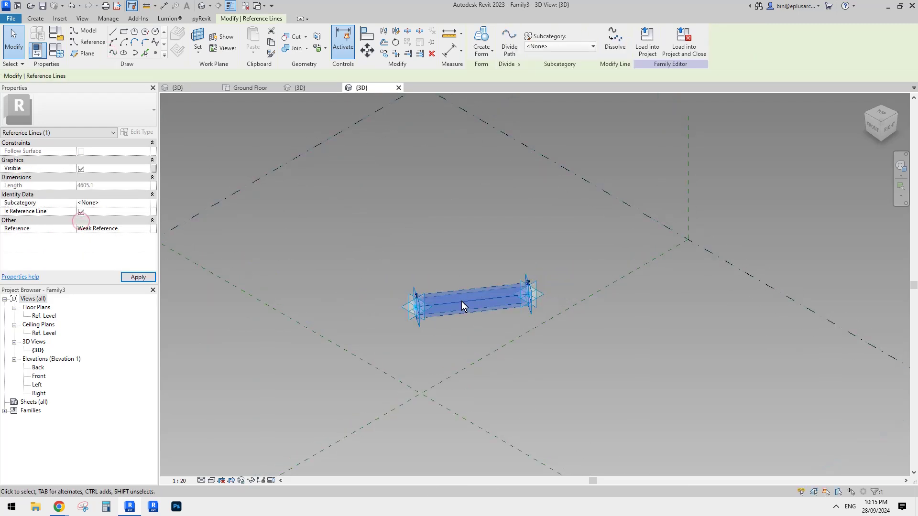
- Place a reference point on the reference line between the two adaptive points, closer to point 1
click(475, 337)
scroll(475, 337, up, 2)
click(155, 53)
shift+middle_drag(220, 137, 239, 147)
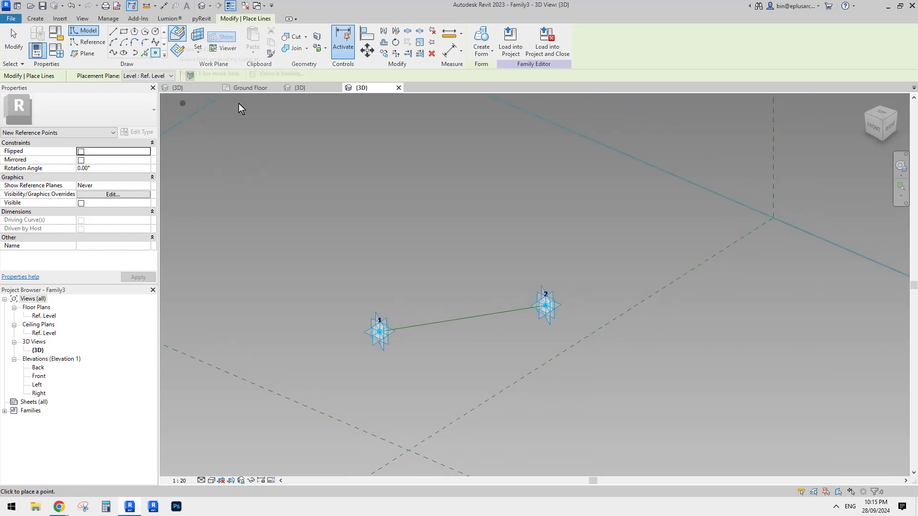
- Draw a reference circle of about 540 mm radius centred on the hosted point, using the point's plane perpendicular to the line as work plane
click(92, 42)
middle_drag(300, 195, 351, 193)
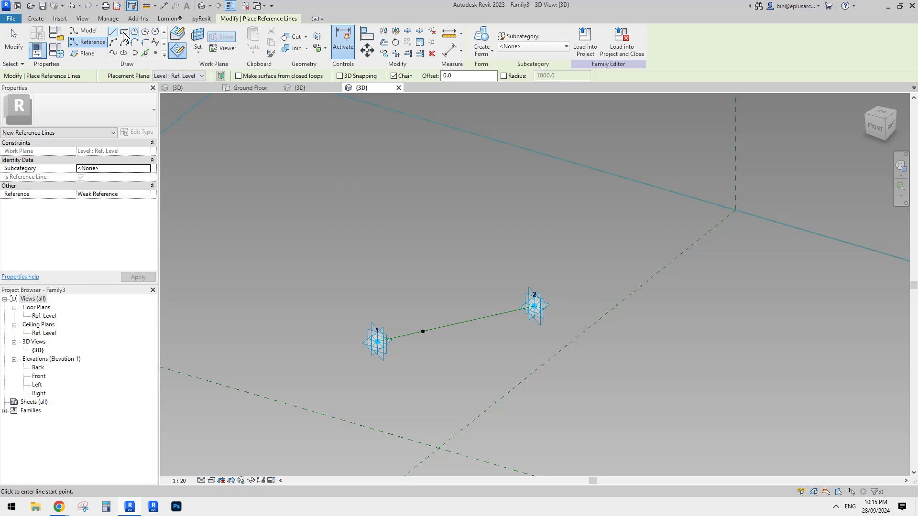
click(156, 32)
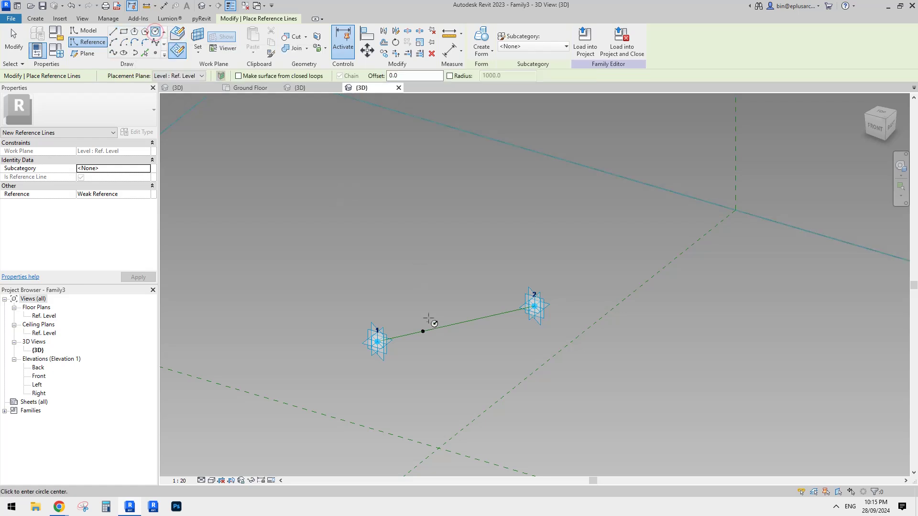
shift+middle_drag(428, 319, 391, 273)
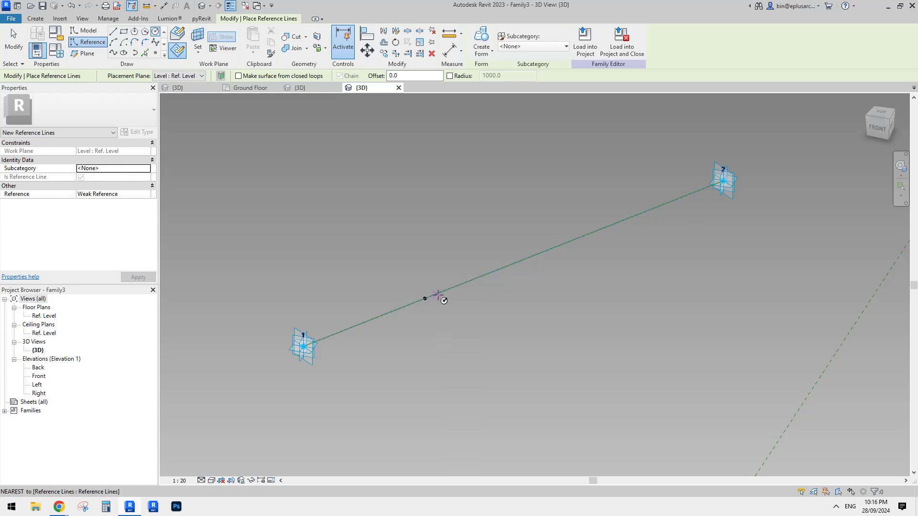
middle_drag(429, 298, 459, 303)
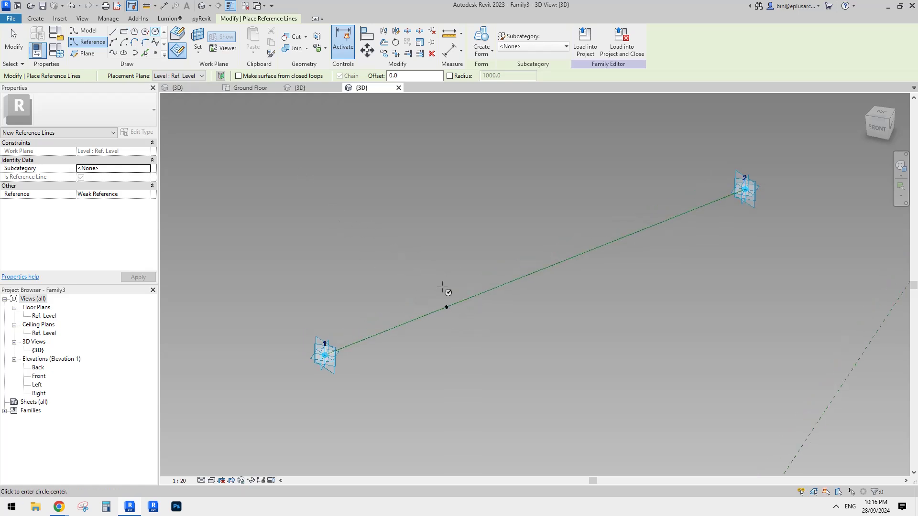
middle_drag(444, 274, 443, 277)
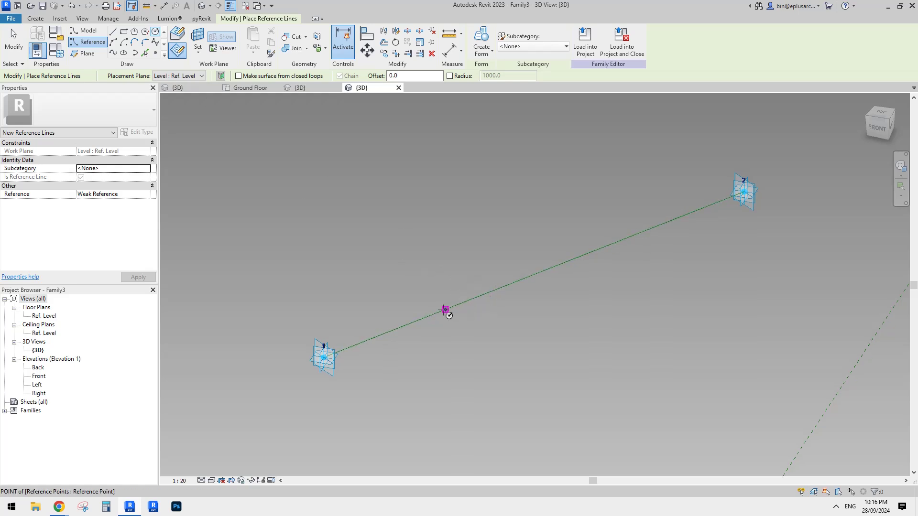
middle_drag(464, 239, 465, 235)
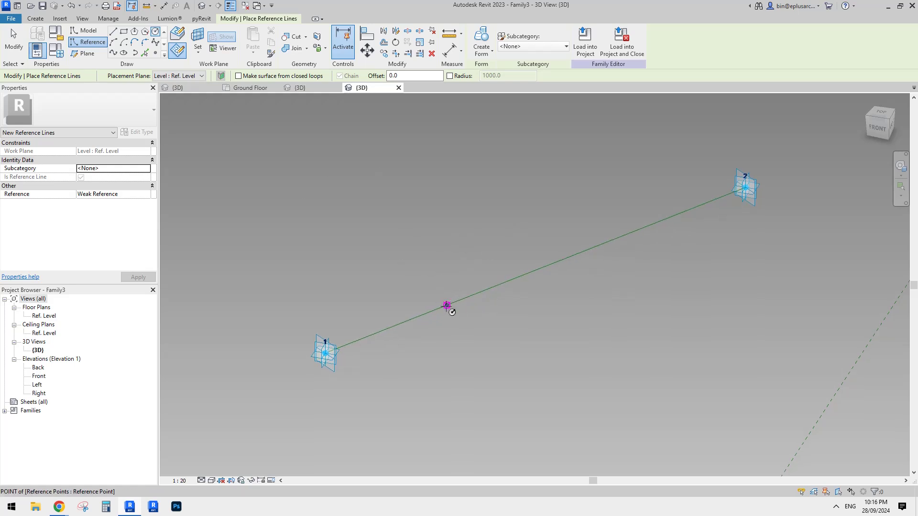
key(Escape)
click(178, 51)
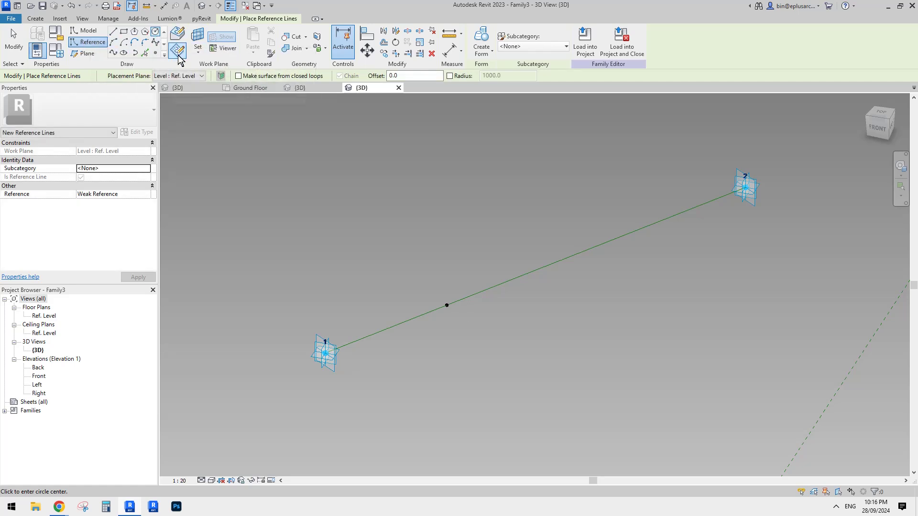
click(200, 41)
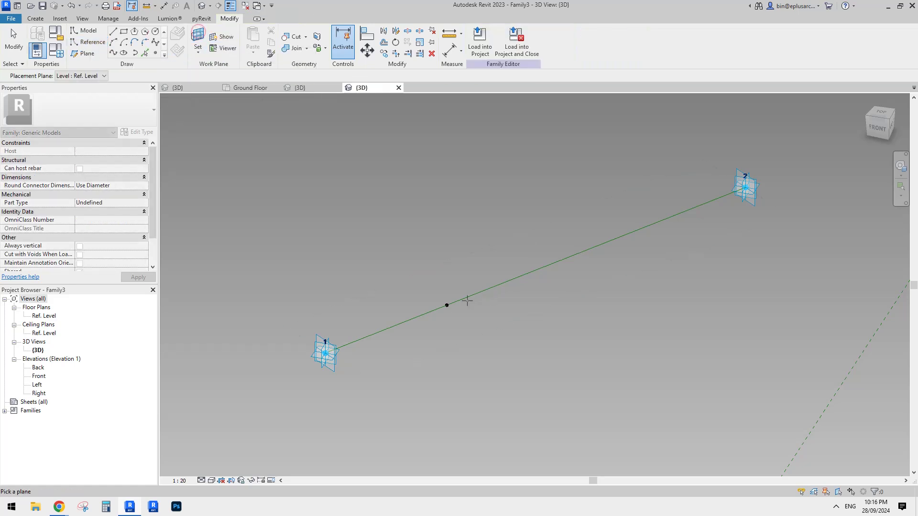
click(447, 305)
click(447, 305)
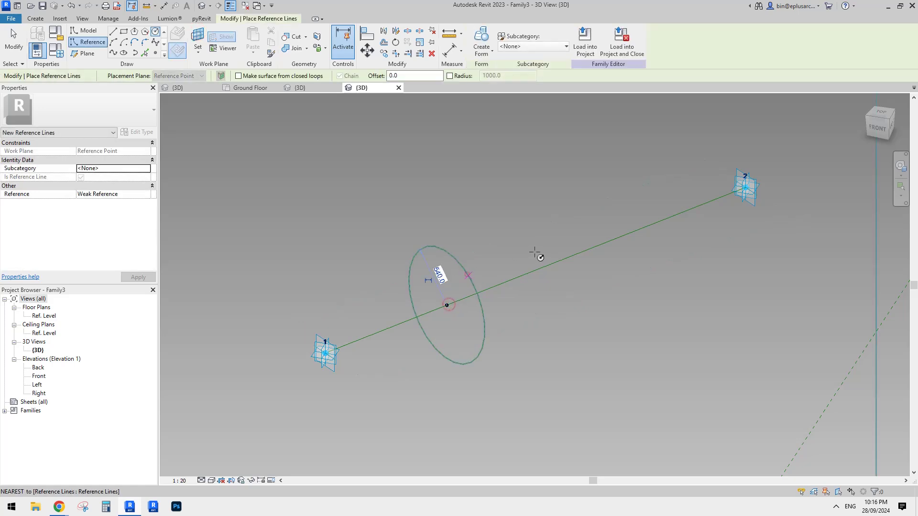
key(Escape)
click(462, 262)
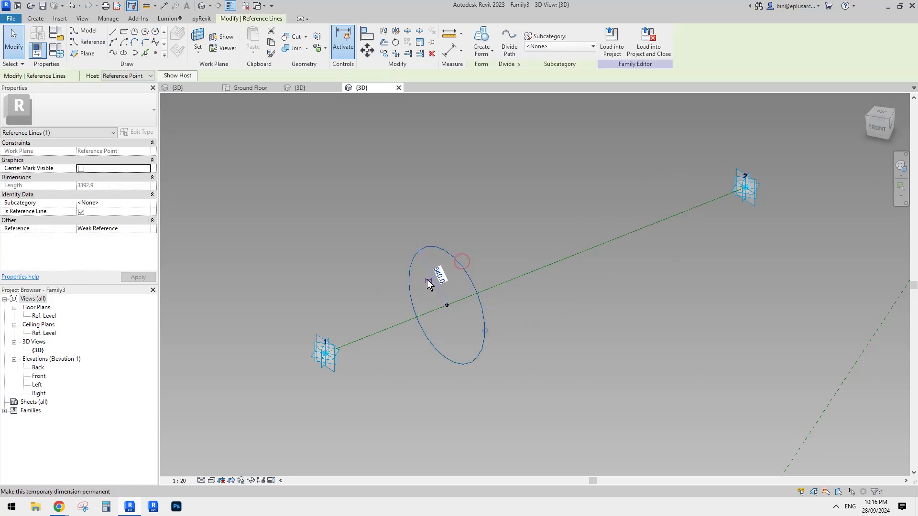
click(453, 291)
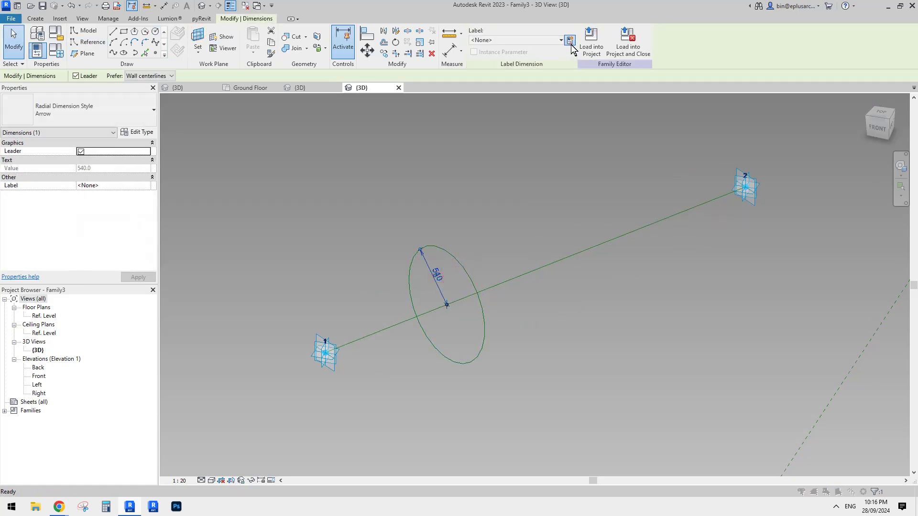
click(570, 43)
key(Escape)
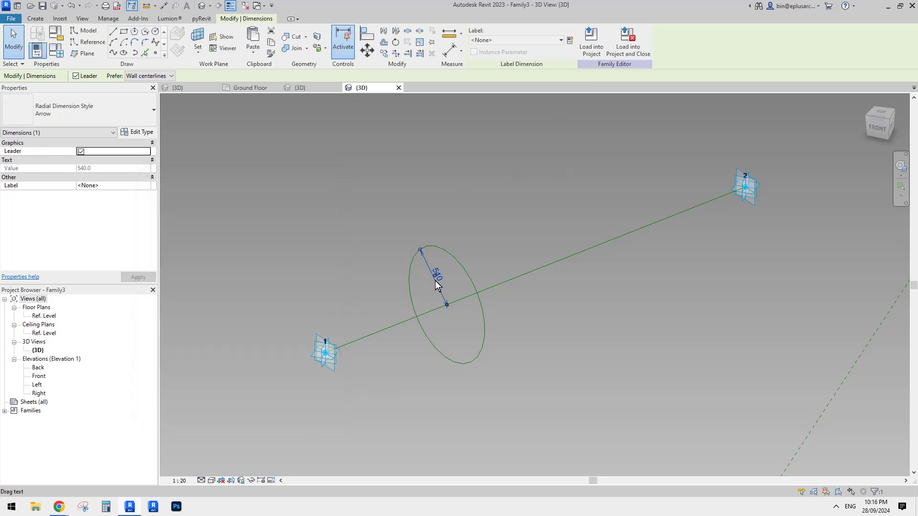
click(441, 292)
key(Delete)
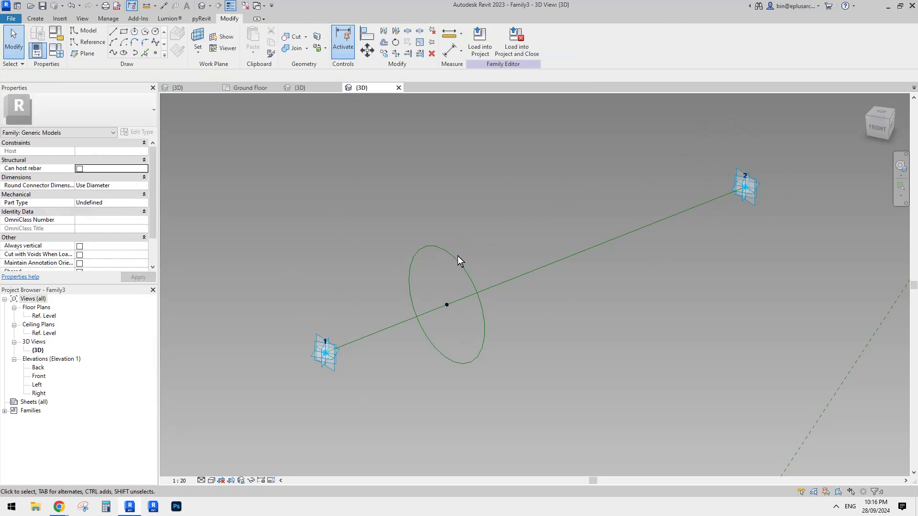
- Add a diameter dimension to the reference circle
click(458, 256)
key(d)
key(i)
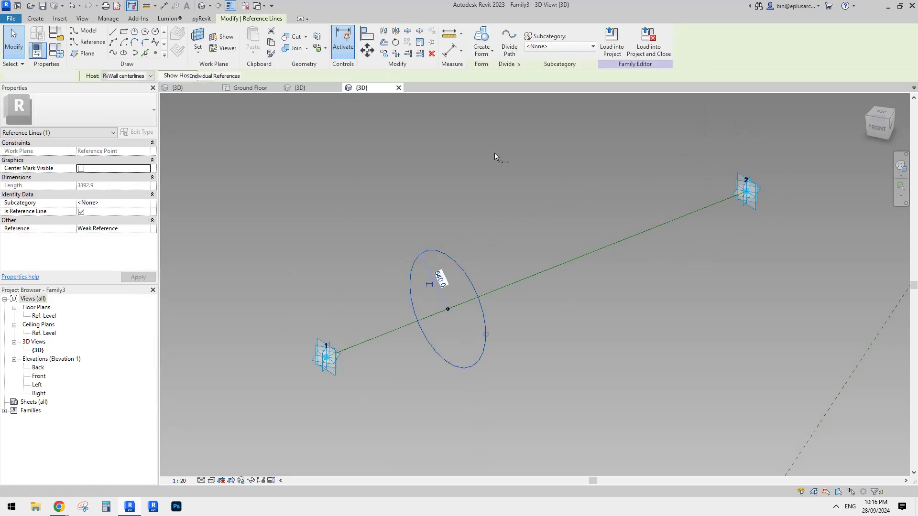
click(544, 42)
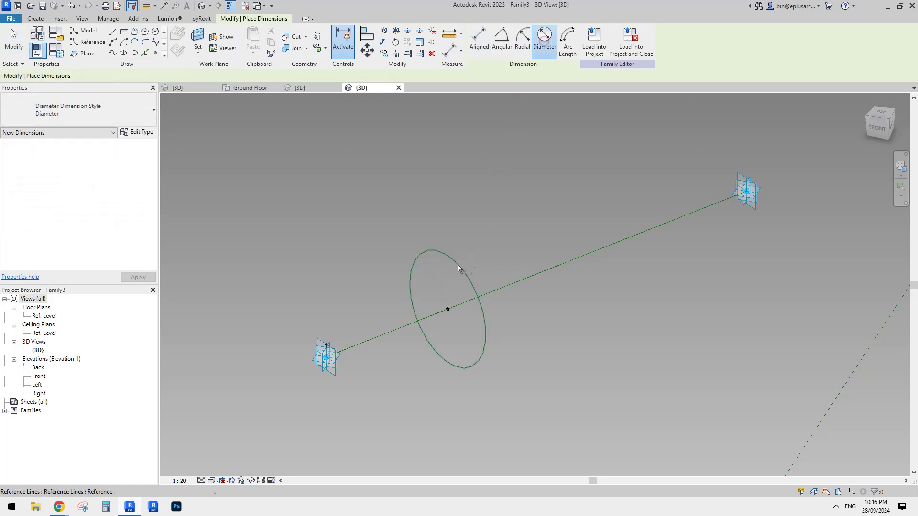
click(457, 266)
click(428, 277)
key(Escape)
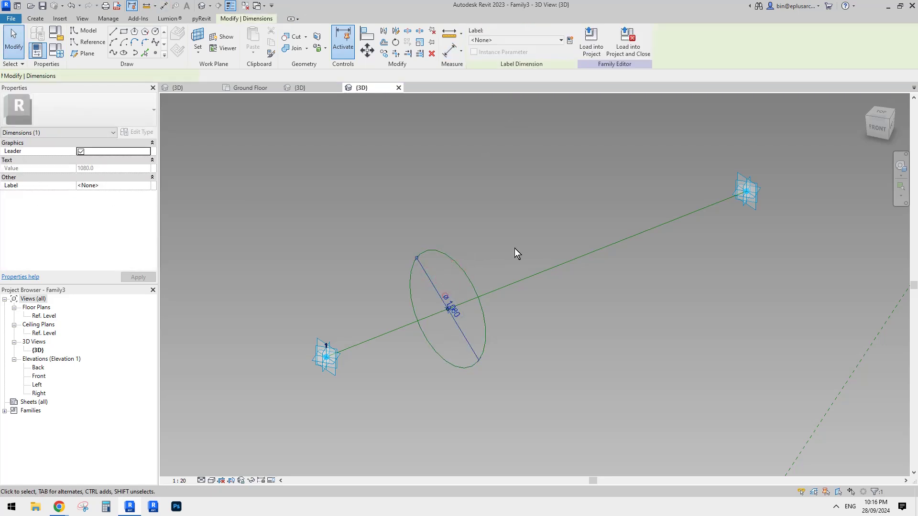
- Label the diameter dimension with a new family type parameter named D and set the diameter to 200 mm
click(571, 40)
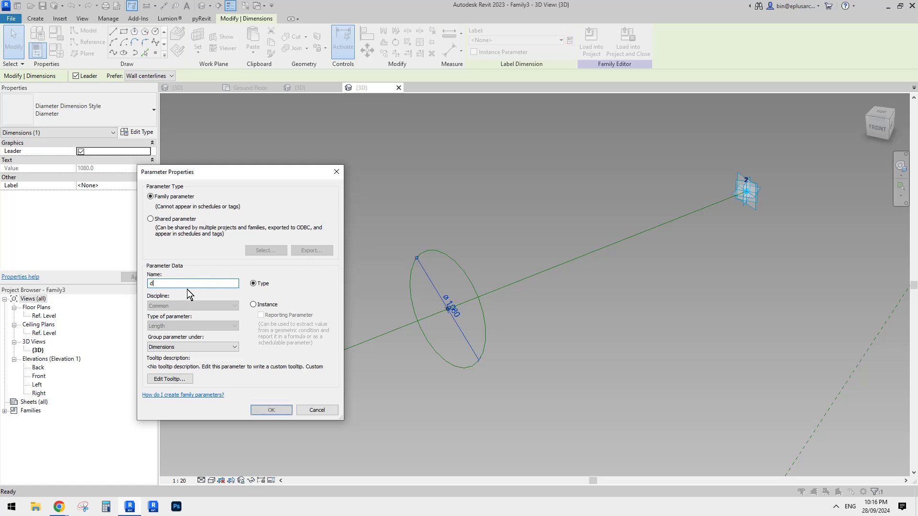
key(Caps_Lock)
text(D)
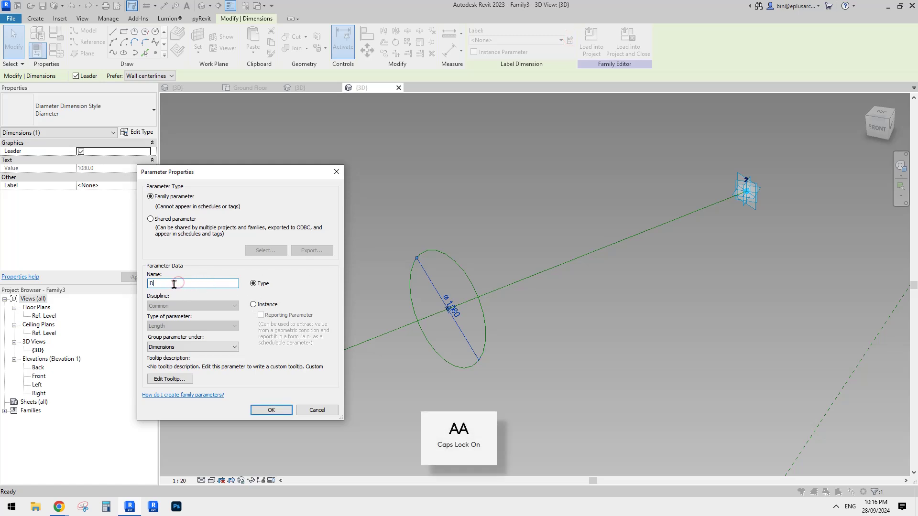
click(271, 410)
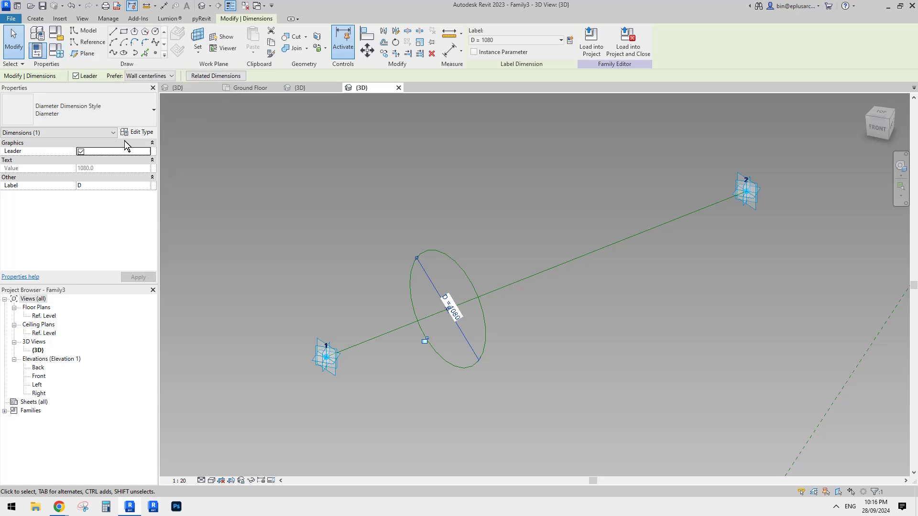
click(460, 314)
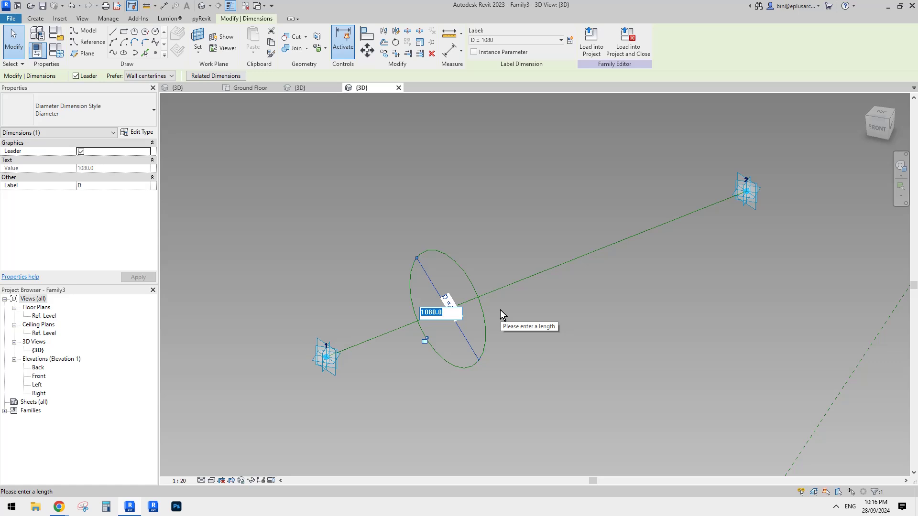
text(200)
key(Return)
click(487, 340)
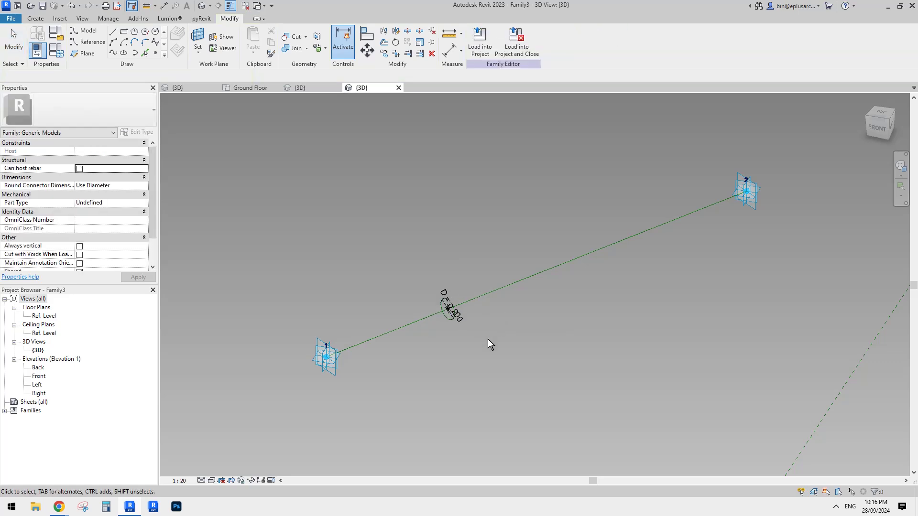
- Copy the hosted point with its circle and diameter dimension to a free spot beside the reference line
scroll(478, 330, up, 2)
drag(369, 215, 510, 354)
click(476, 319)
click(579, 388)
key(Escape)
key(Escape)
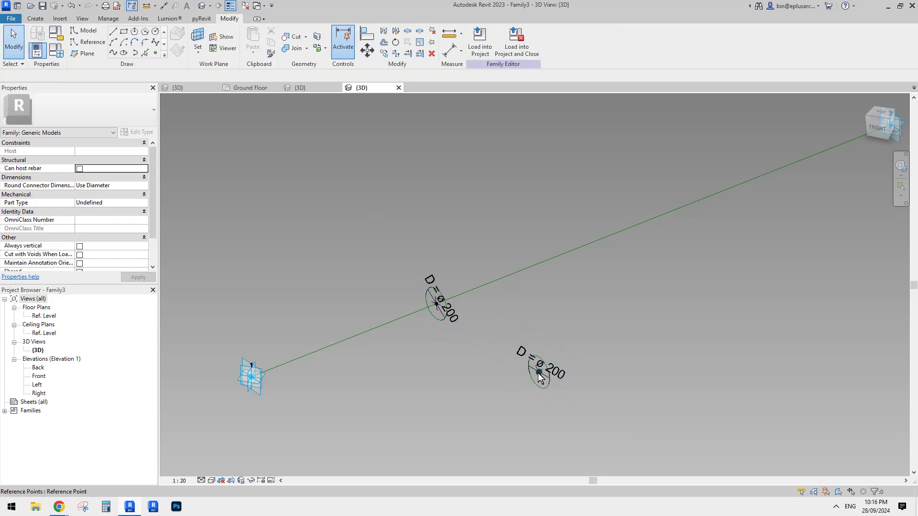
- Rehost the copied reference point onto the reference line, between the first circle and adaptive point 2
click(539, 373)
click(571, 42)
click(619, 226)
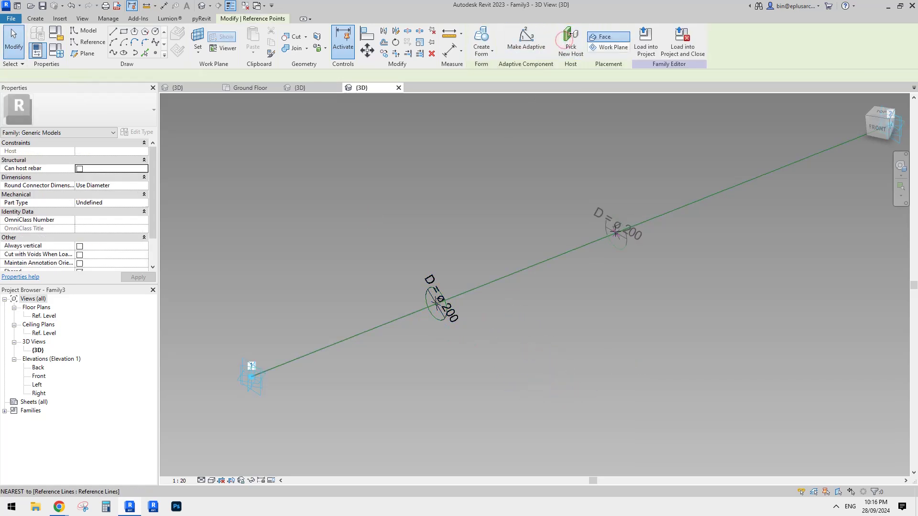
- Move the first circle's host point to the line end at adaptive point 1 and the copied one to the end at point 2
click(435, 305)
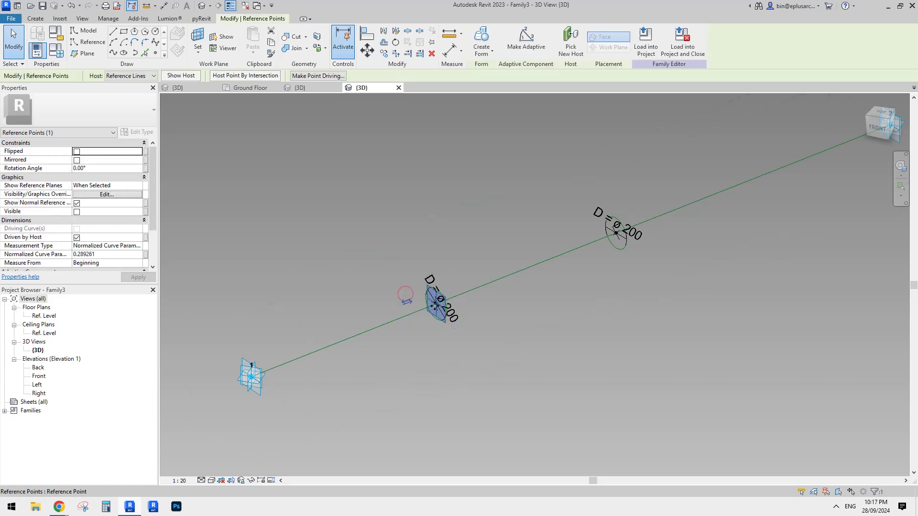
drag(434, 306, 183, 377)
click(587, 230)
click(617, 235)
scroll(618, 255, down, 2)
middle_drag(619, 255, 579, 283)
drag(585, 285, 783, 208)
click(697, 245)
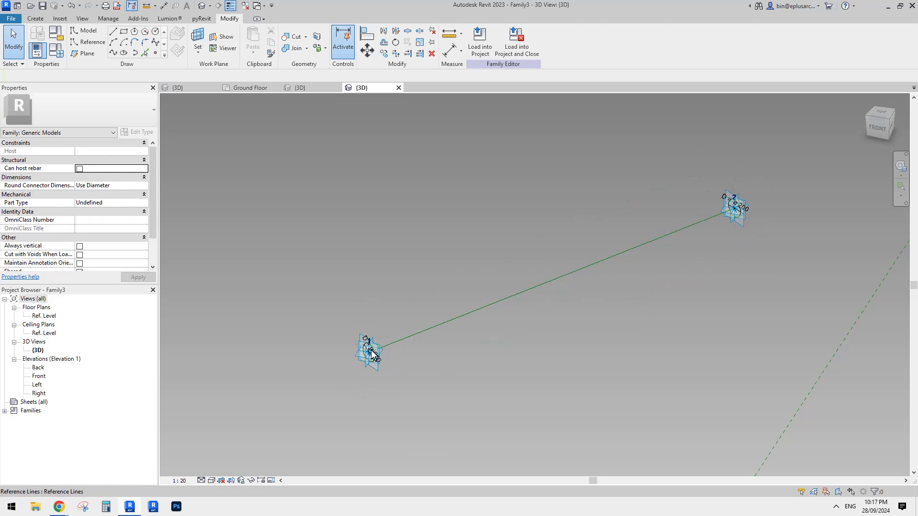
- Create a solid form from the two circles at the opposite ends of the reference line
middle_drag(698, 295, 684, 300)
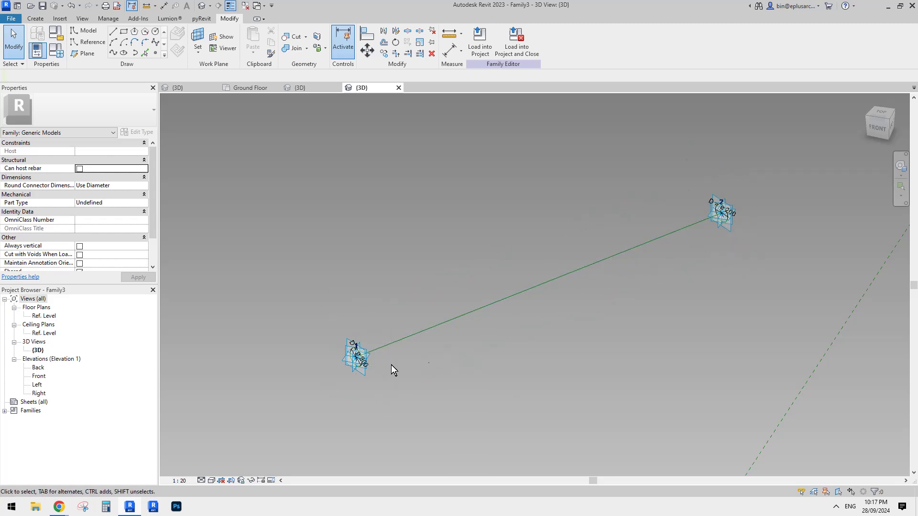
middle_drag(366, 371, 384, 356)
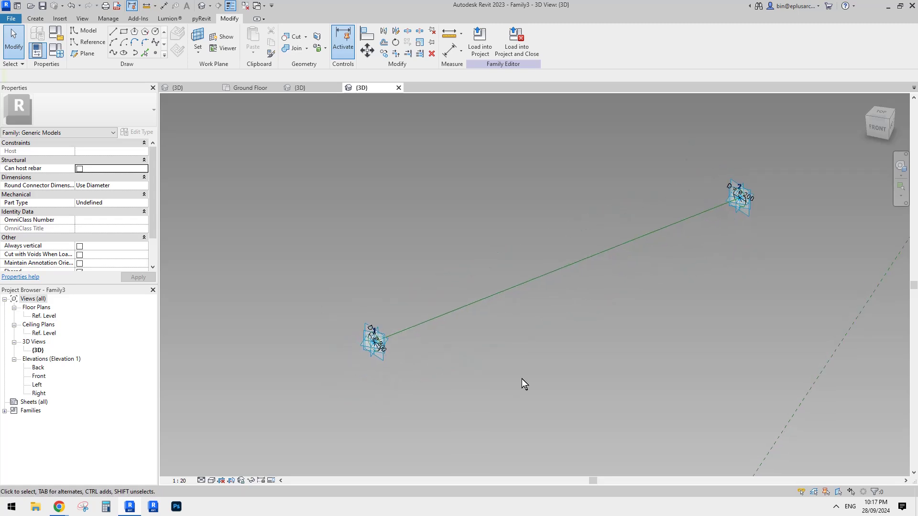
scroll(354, 380, up, 5)
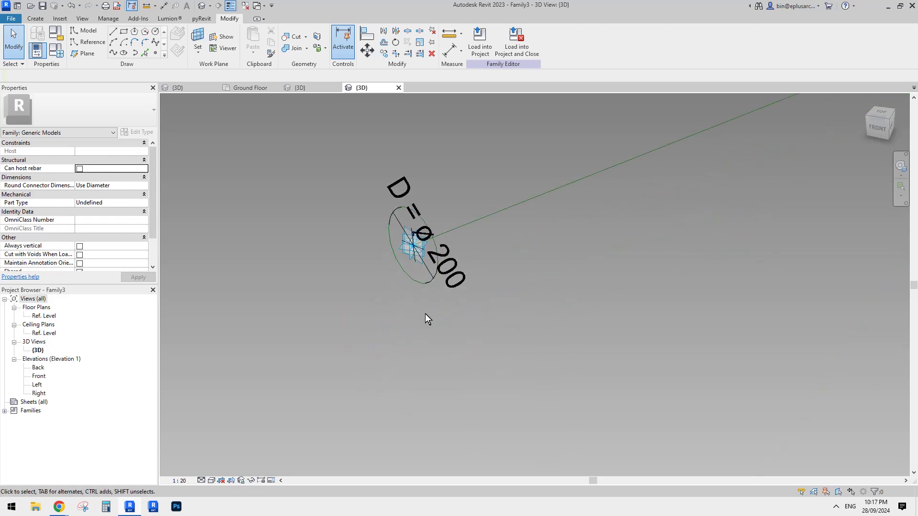
click(418, 284)
scroll(416, 286, down, 5)
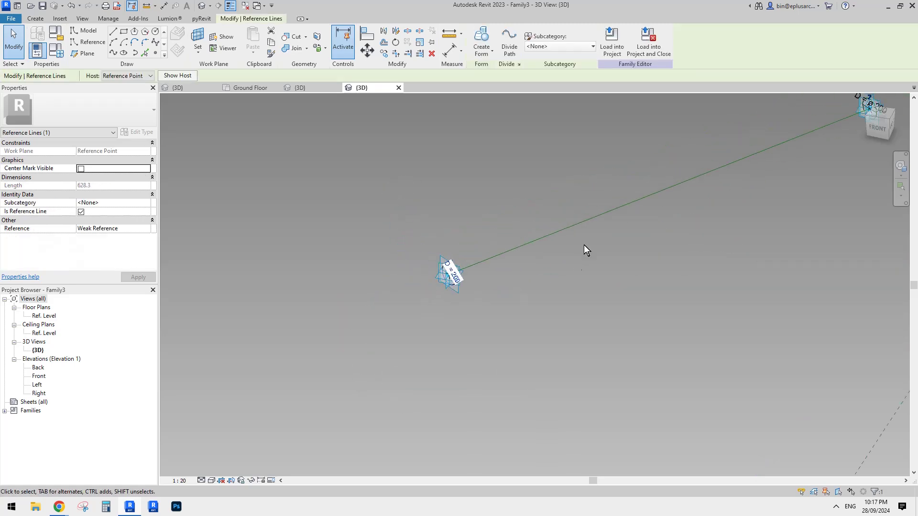
middle_drag(583, 244, 491, 287)
scroll(695, 225, up, 3)
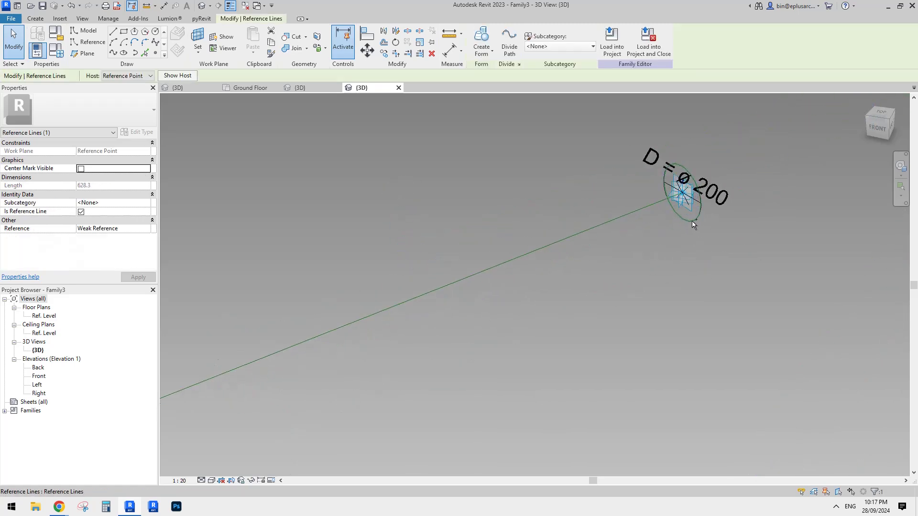
ctrl+click(688, 223)
scroll(603, 246, down, 5)
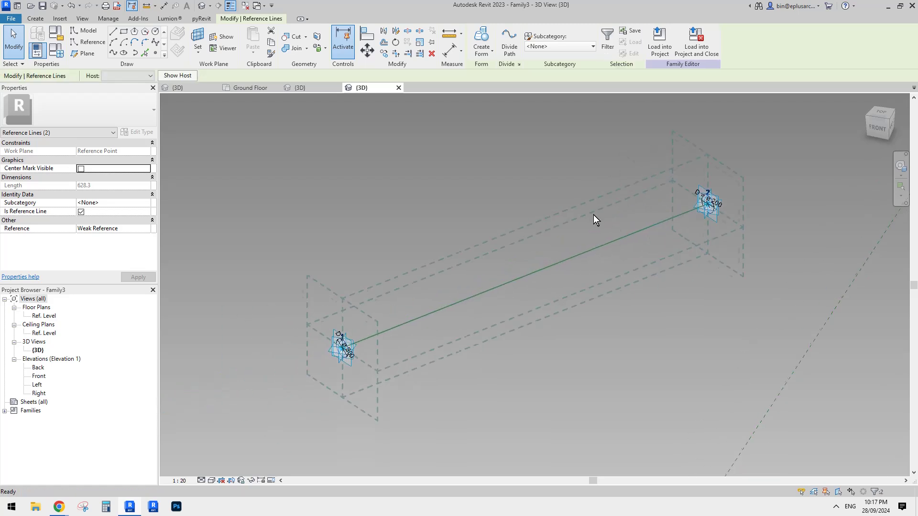
click(486, 36)
- Examine the new cylindrical form between the adaptive points and its material property
shift+middle_drag(658, 278, 631, 303)
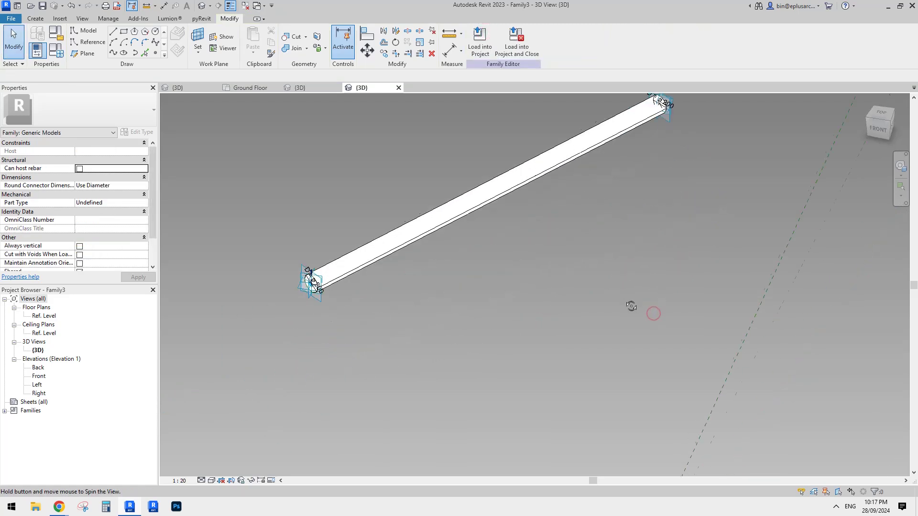
scroll(446, 182, up, 2)
click(446, 183)
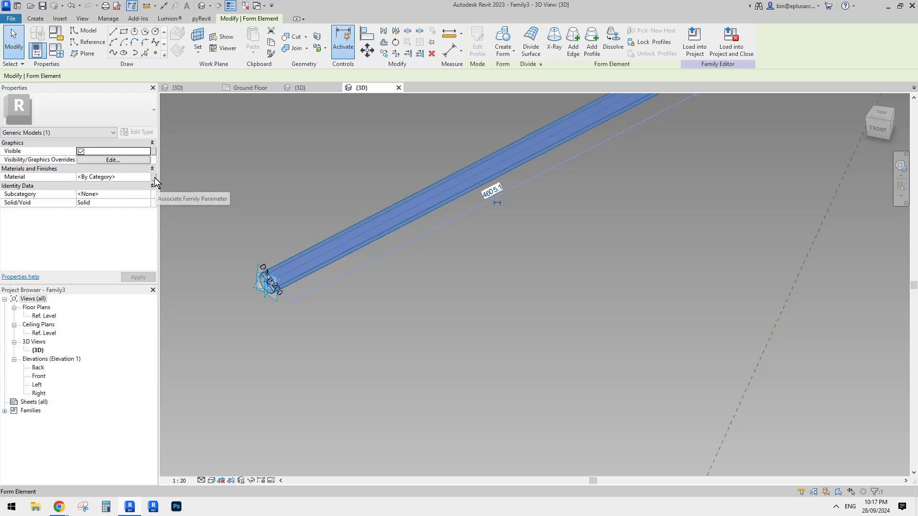
middle_drag(533, 222, 591, 313)
click(555, 317)
scroll(584, 306, down, 1)
middle_drag(573, 180, 558, 187)
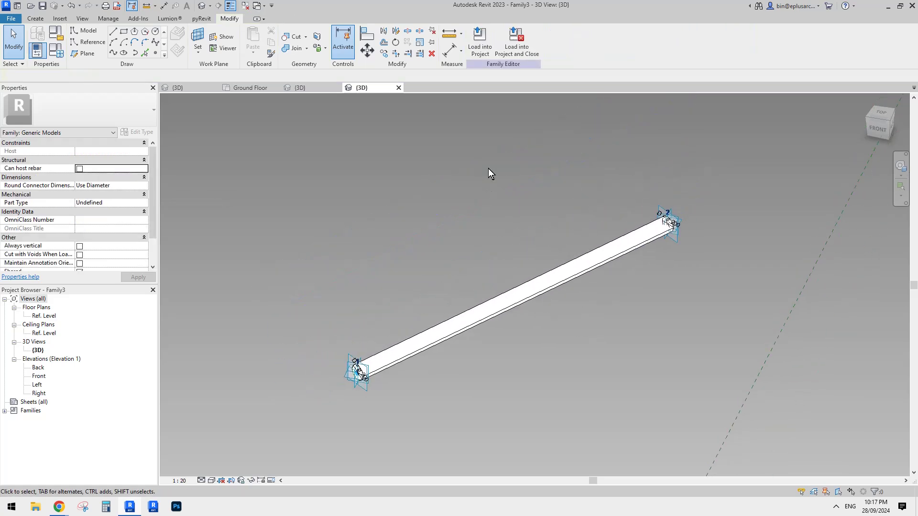
- Load the tube family into Family1 only, leaving Project1 out, and end the component placement without placing one
click(481, 47)
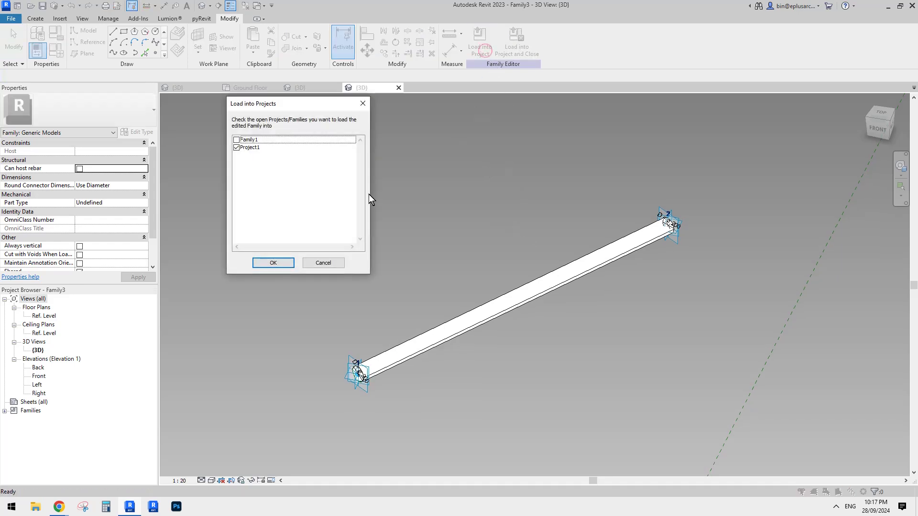
click(236, 139)
click(236, 148)
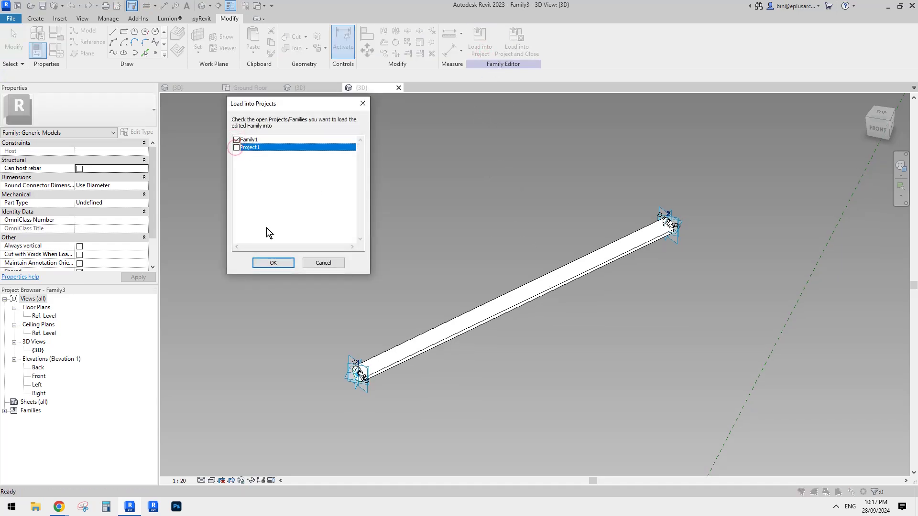
click(273, 263)
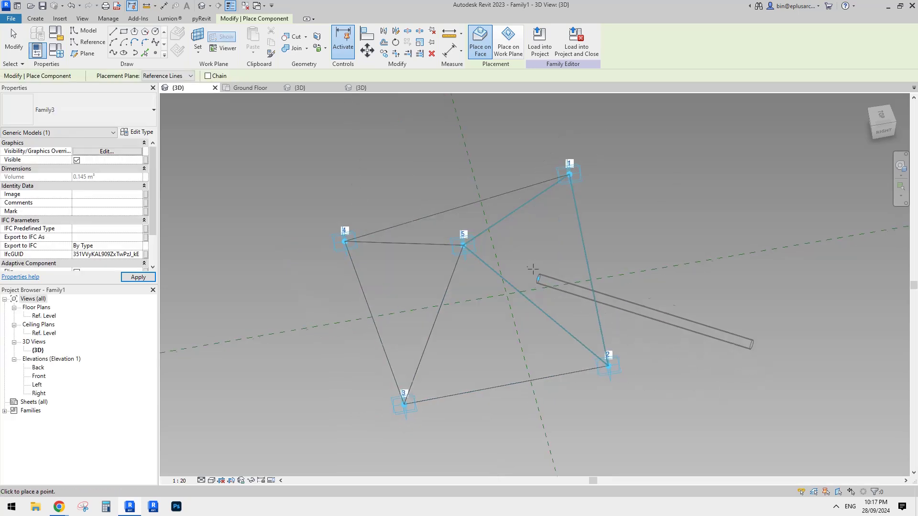
key(Escape)
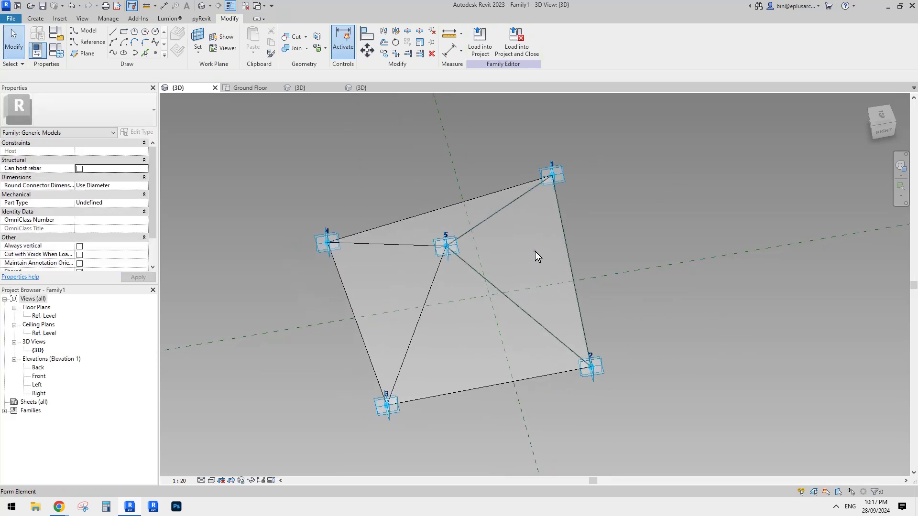
- Temporarily hide the four triangular glass surfaces between the five adaptive points
click(535, 251)
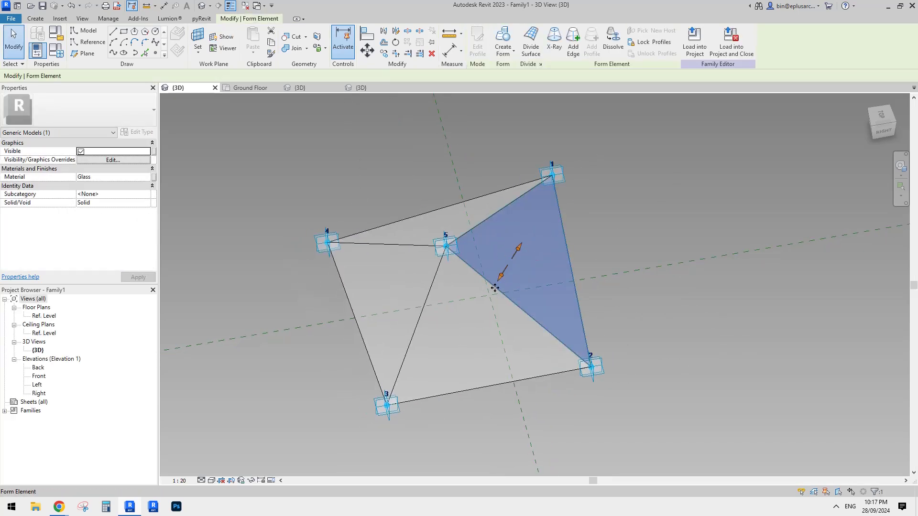
middle_drag(512, 254, 548, 240)
ctrl+click(470, 313)
ctrl+click(425, 268)
ctrl+click(444, 223)
key(h)
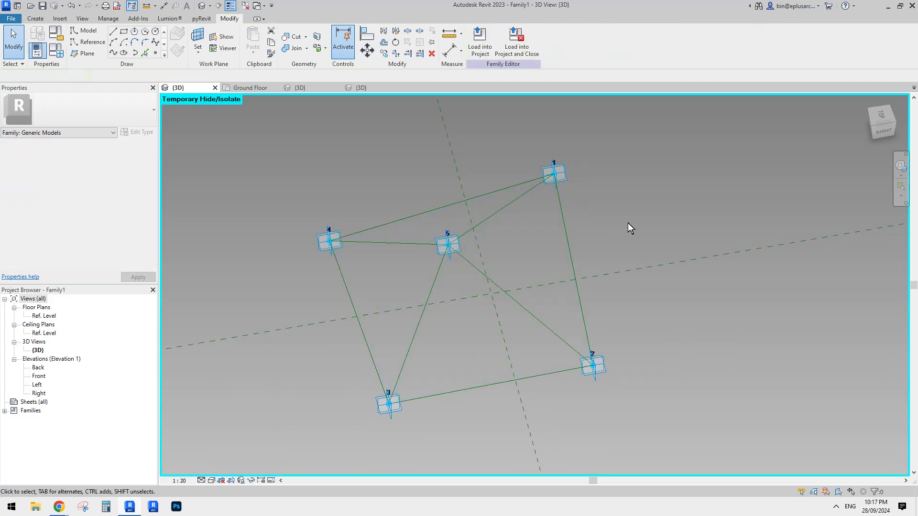
- Examine the reference lines linking the corner points 1 to 4 and the apex point 5
middle_drag(601, 233, 627, 208)
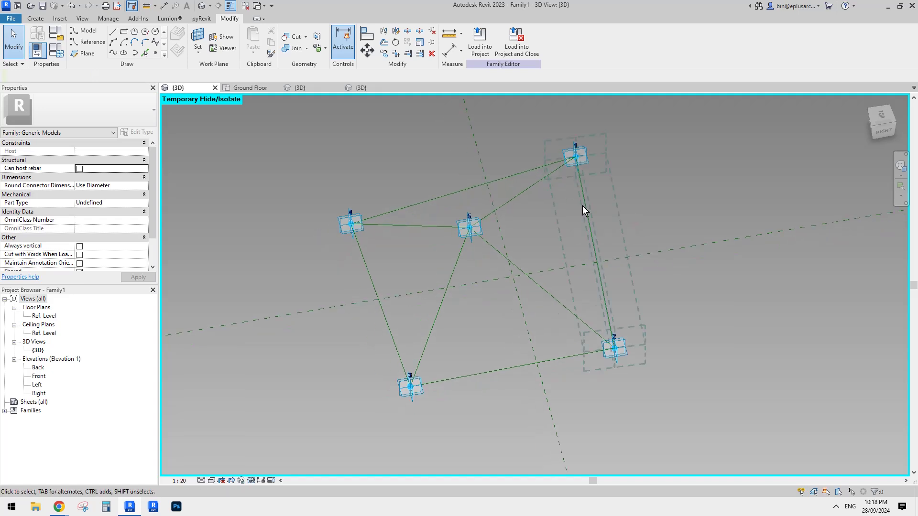
scroll(497, 263, up, 2)
click(499, 242)
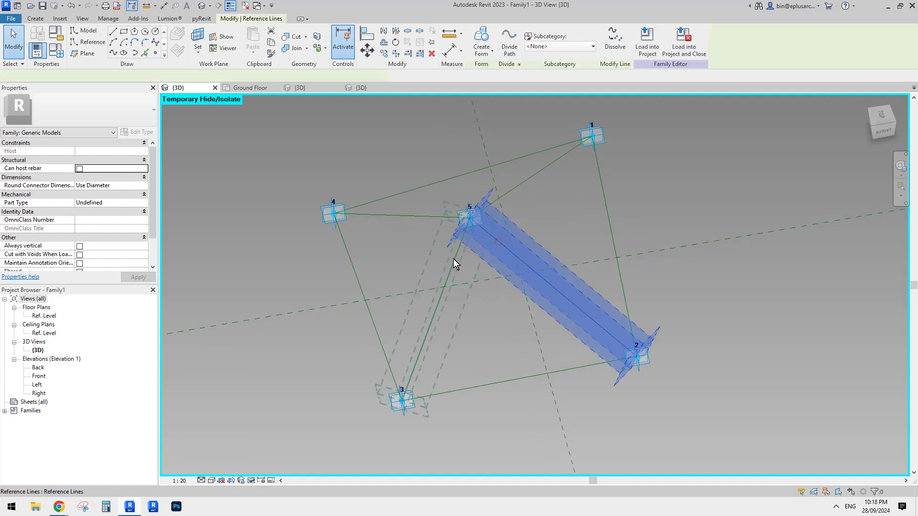
click(451, 259)
click(421, 215)
click(359, 276)
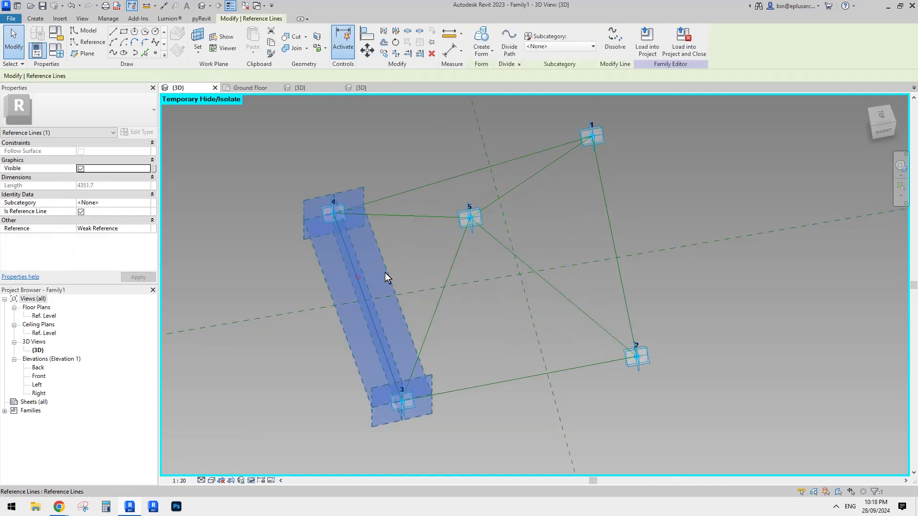
click(454, 178)
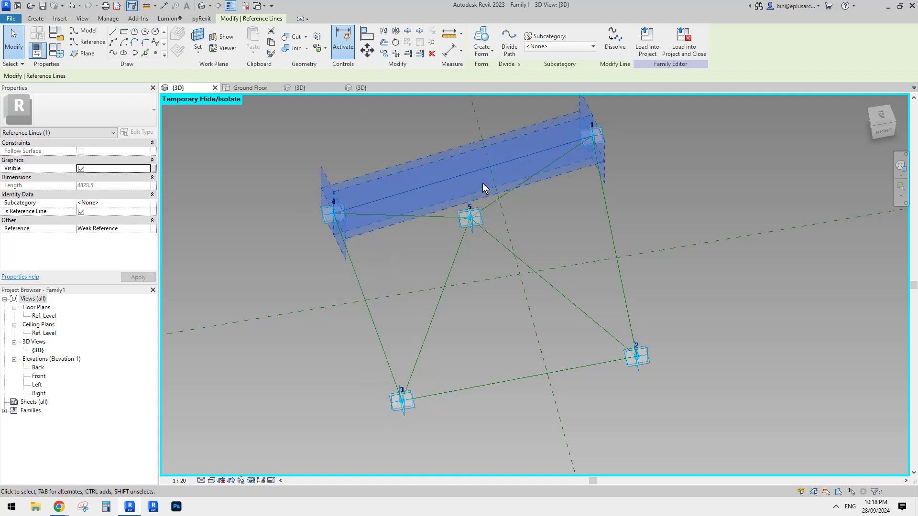
middle_drag(519, 205, 557, 219)
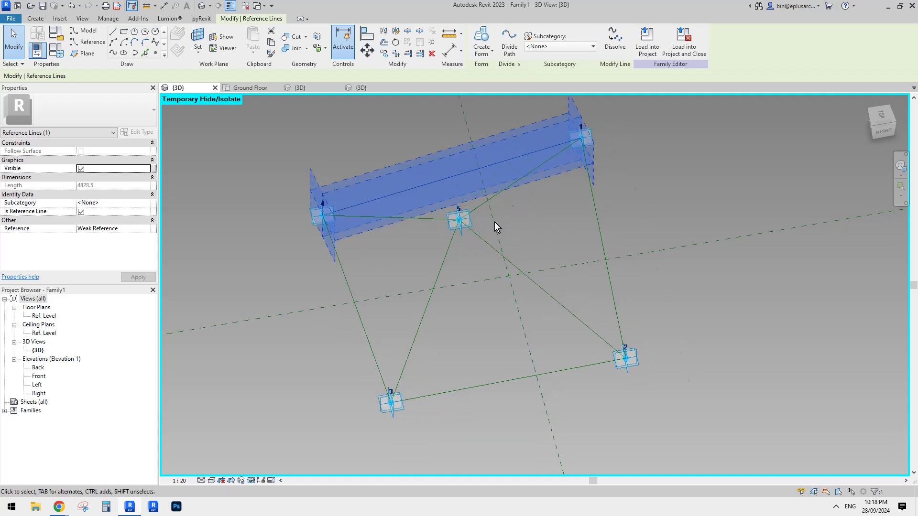
middle_drag(489, 260, 509, 241)
click(503, 240)
middle_drag(478, 179, 469, 193)
- Place Family3 tube components from adaptive point 3 to point 5 and from point 2 to point 5
click(36, 18)
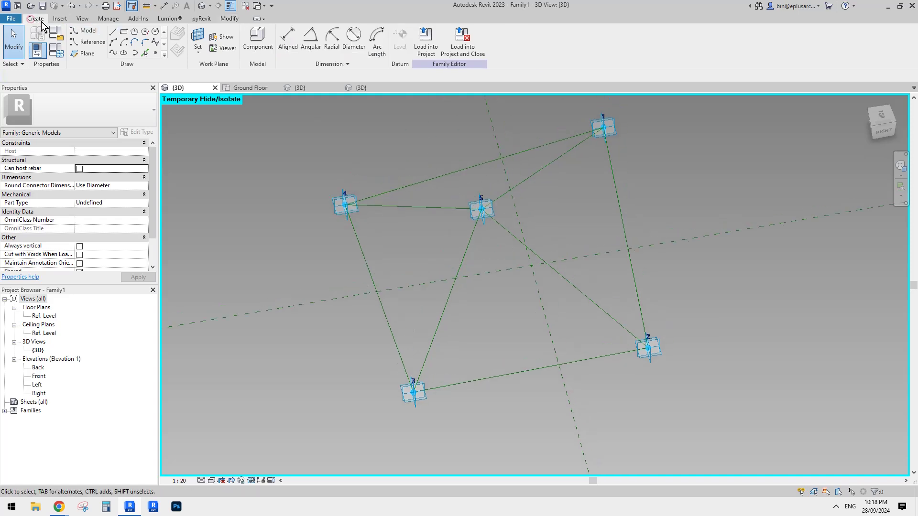
click(262, 37)
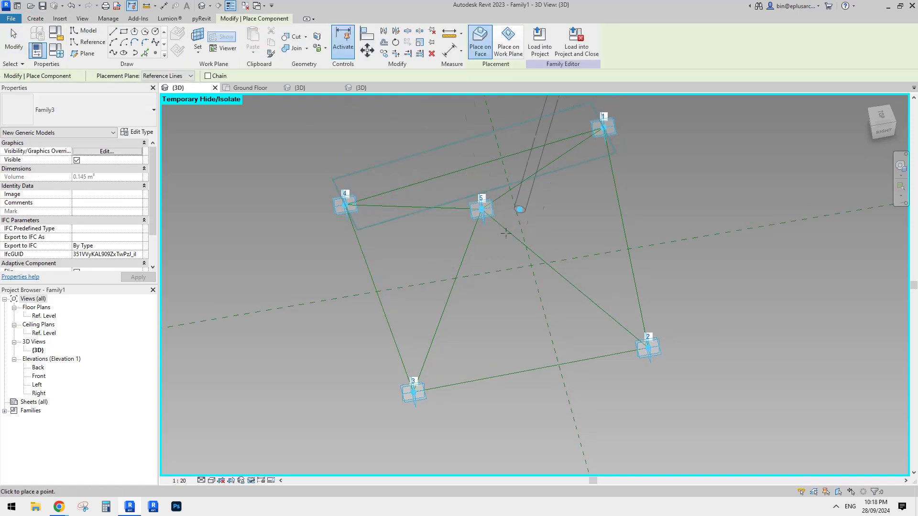
middle_drag(508, 275, 464, 307)
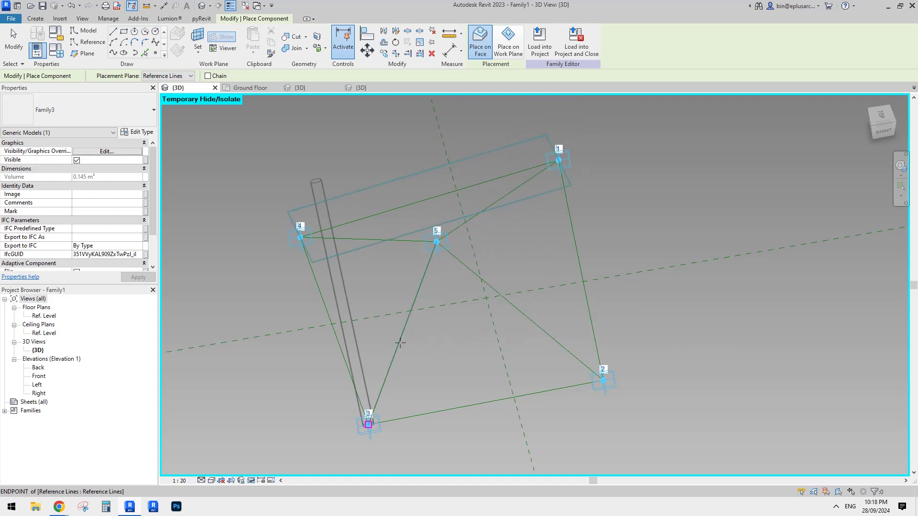
click(369, 423)
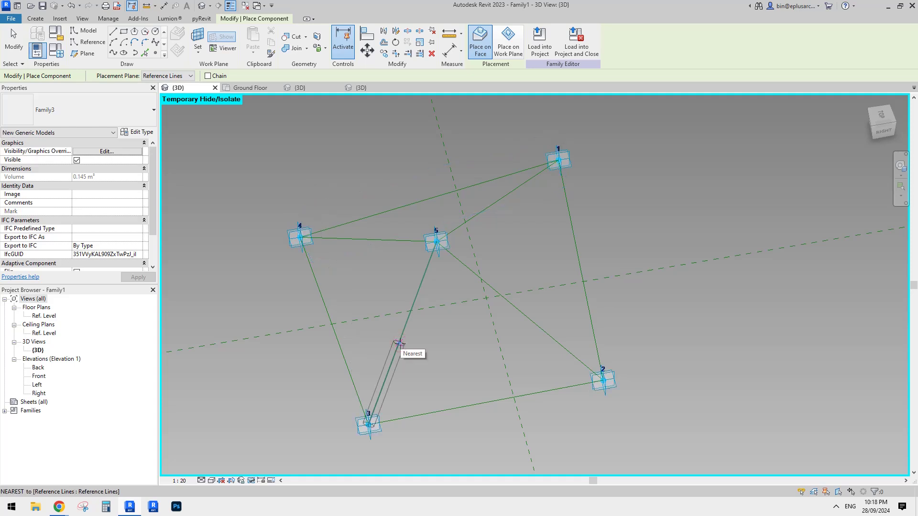
click(399, 344)
key(Tab)
click(436, 242)
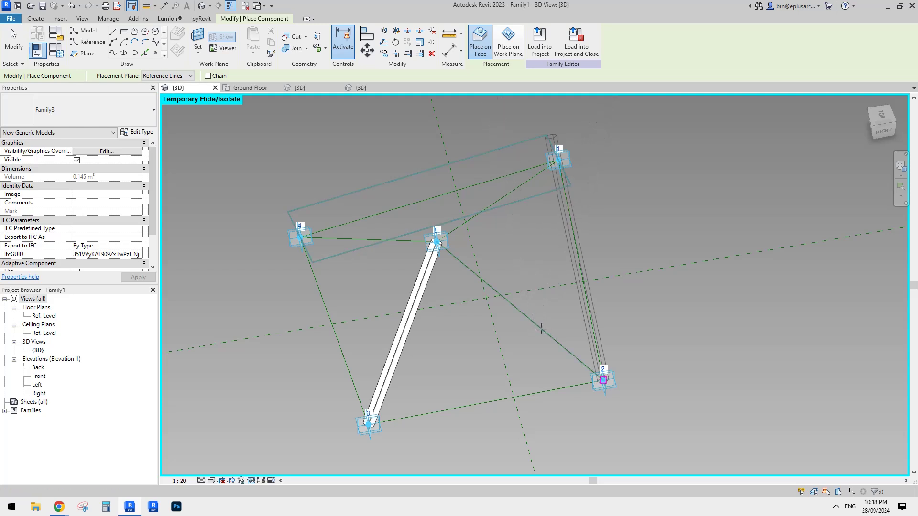
click(601, 380)
click(436, 241)
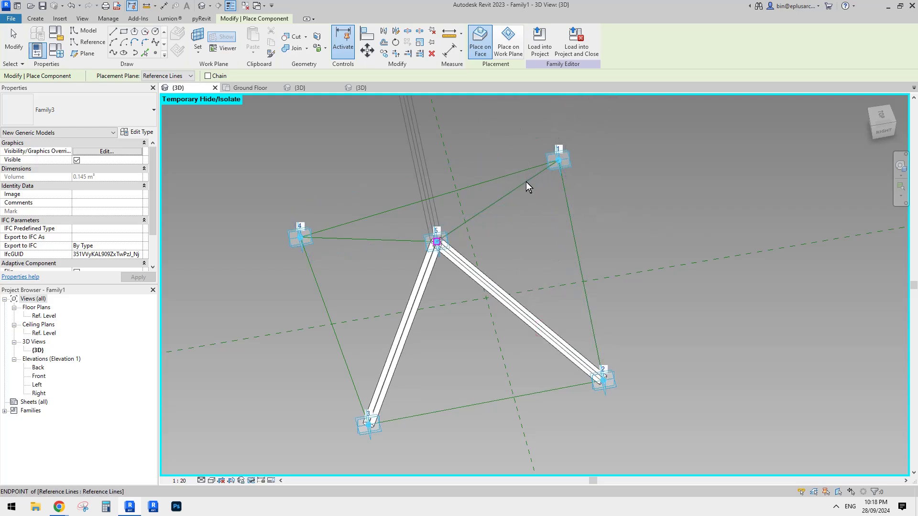
- Place tubes between adaptive points 5 and 1, points 4 and 1, and points 3 and 4
click(559, 161)
click(299, 237)
click(558, 160)
click(368, 423)
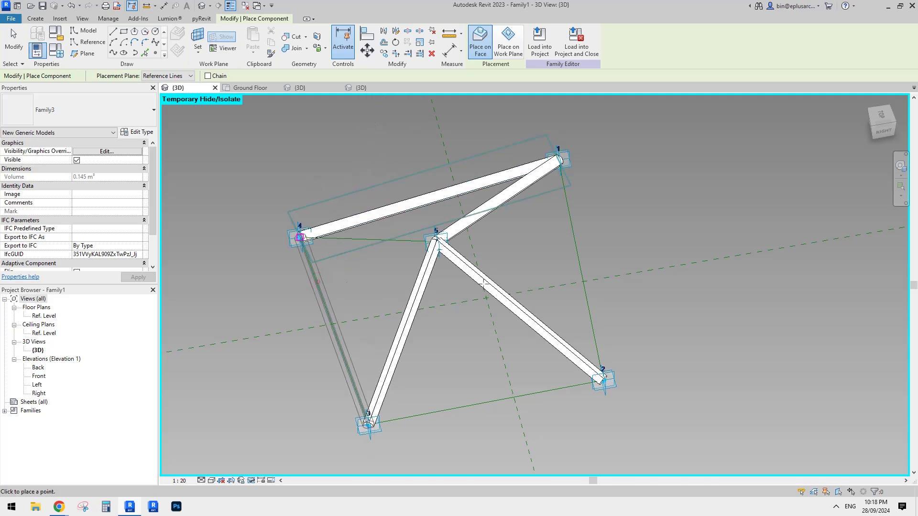
click(299, 236)
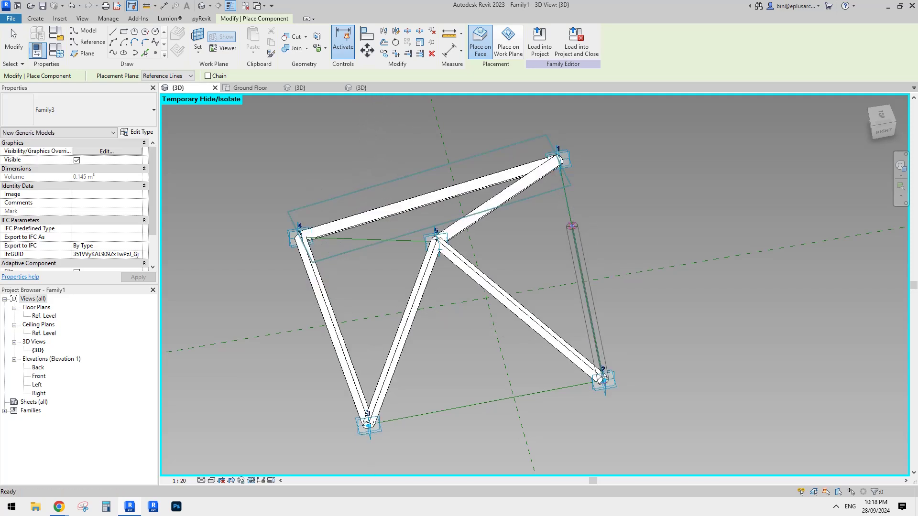
- Place tubes on the remaining edges 1–2, 4–5 and 2–3, and restore the temporarily hidden glass surfaces
click(405, 239)
click(405, 239)
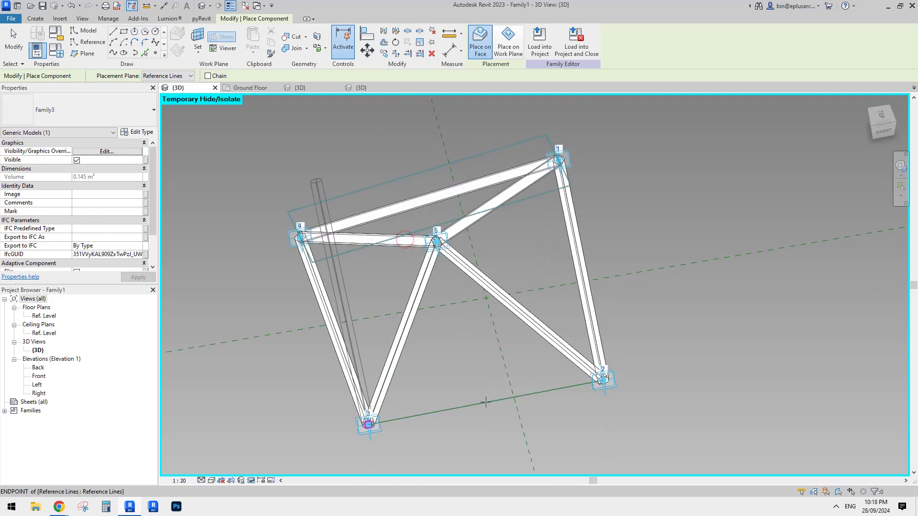
click(604, 380)
key(Escape)
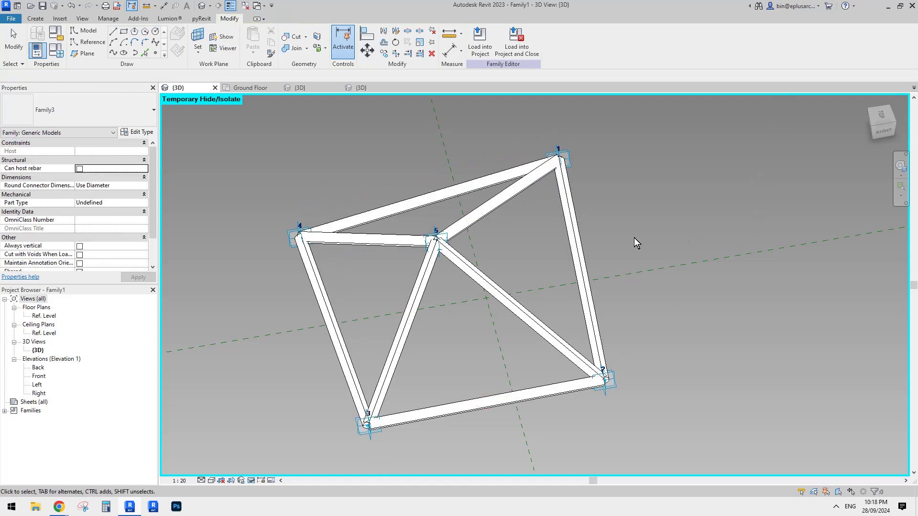
mouse_move(634, 238)
shift+middle_down()
mouse_move(688, 260)
mouse_move(619, 237)
shift+middle_up()
key(r)
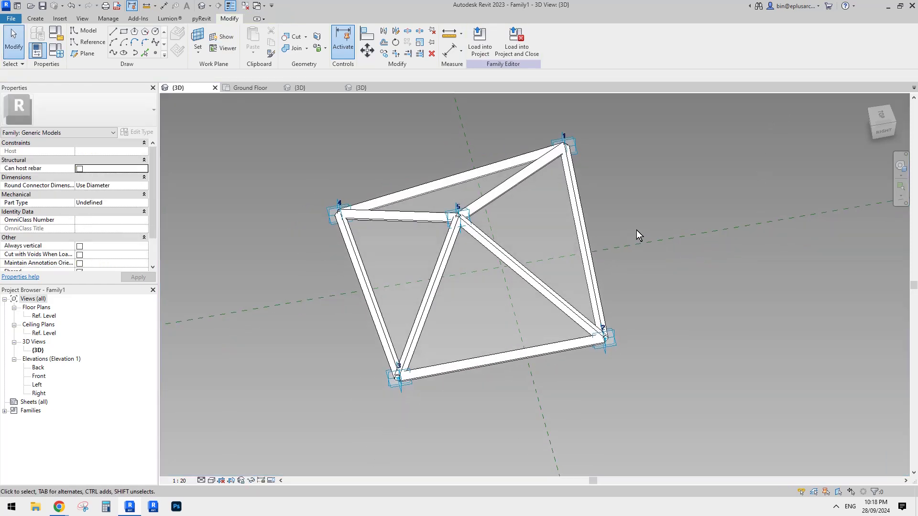
- Examine the tube-framed pyramid panel from several angles, including the glass surface between points 1, 2 and 5
click(537, 239)
mouse_move(635, 246)
shift+middle_down()
mouse_move(707, 184)
mouse_move(637, 250)
shift+middle_up()
scroll(506, 218, up, 2)
mouse_move(482, 223)
shift+middle_down()
mouse_move(515, 218)
mouse_move(496, 225)
shift+middle_up()
click(605, 196)
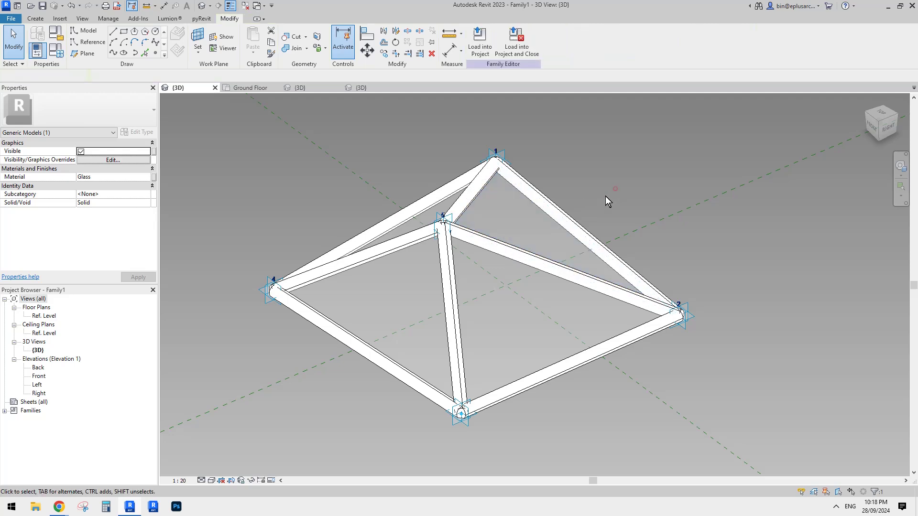
shift+middle_drag(605, 196, 502, 216)
click(502, 216)
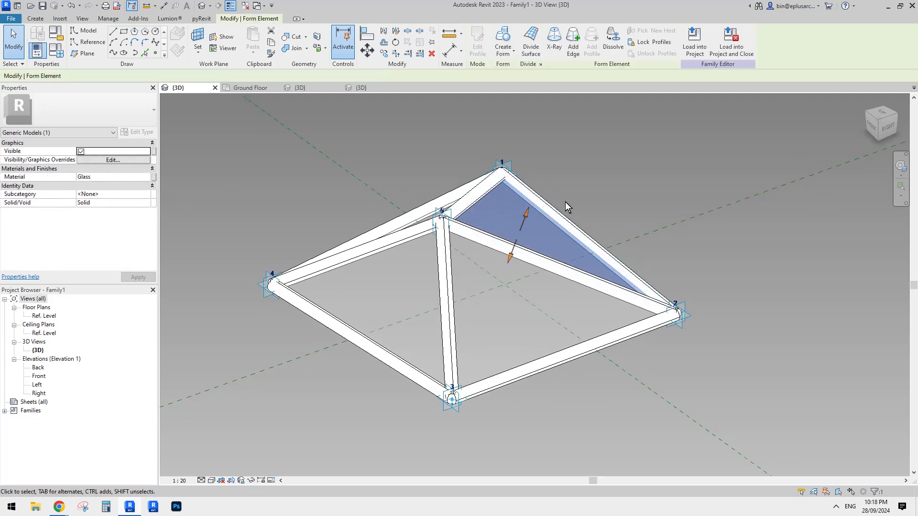
mouse_move(587, 189)
middle_down()
mouse_move(583, 196)
mouse_move(655, 199)
mouse_move(665, 127)
mouse_move(526, 204)
mouse_move(487, 201)
mouse_move(500, 205)
middle_up()
scroll(589, 199, down, 1)
click(593, 201)
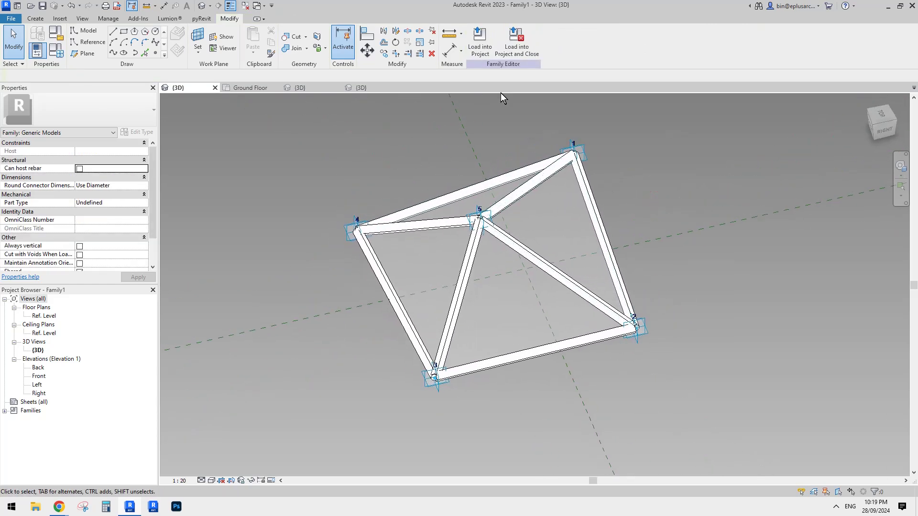
- Load the panel family into Project1, overwriting the existing version, and accept the duplicate-instance warnings
click(481, 43)
click(236, 148)
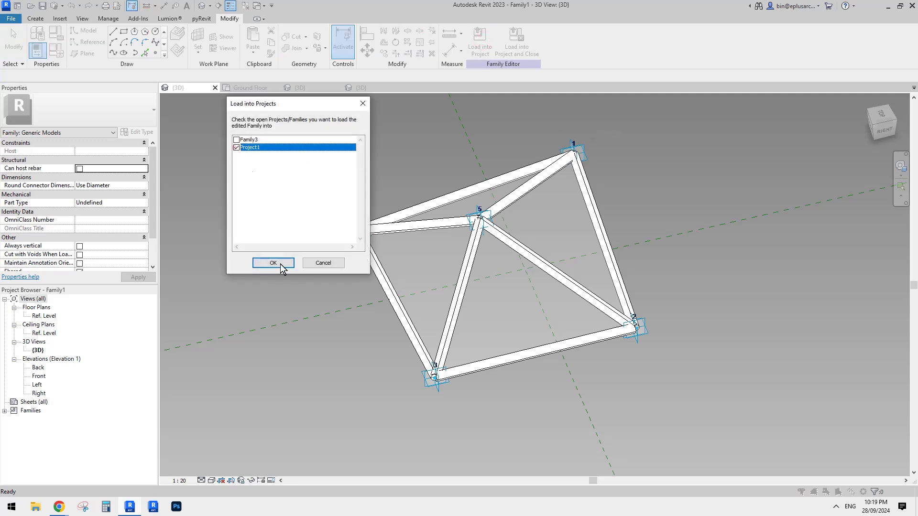
click(273, 263)
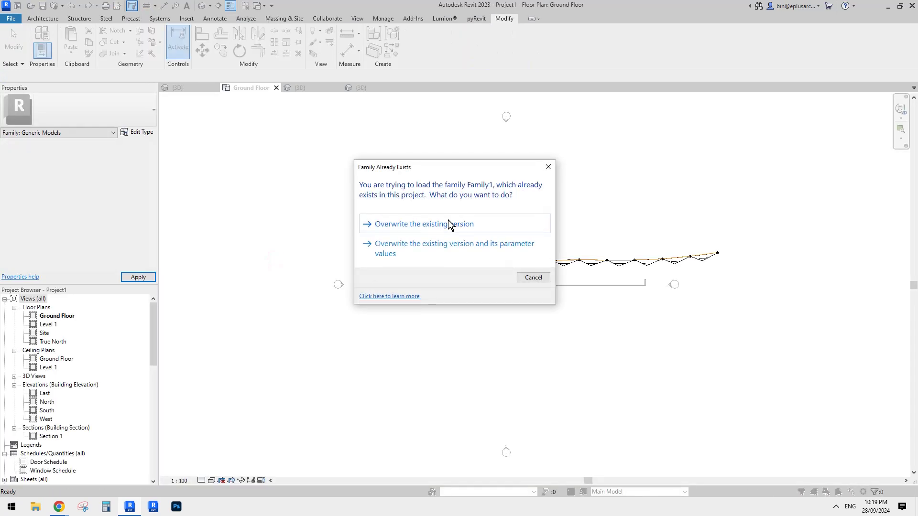
click(448, 220)
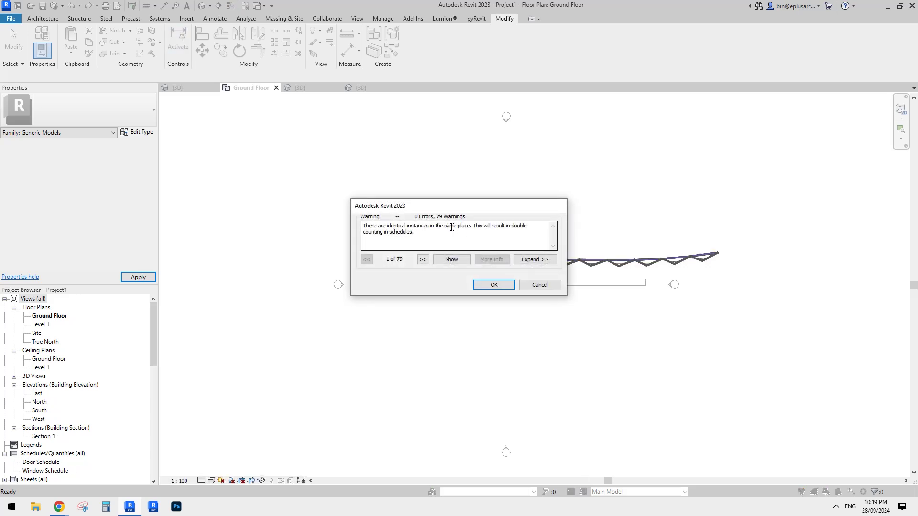
click(497, 285)
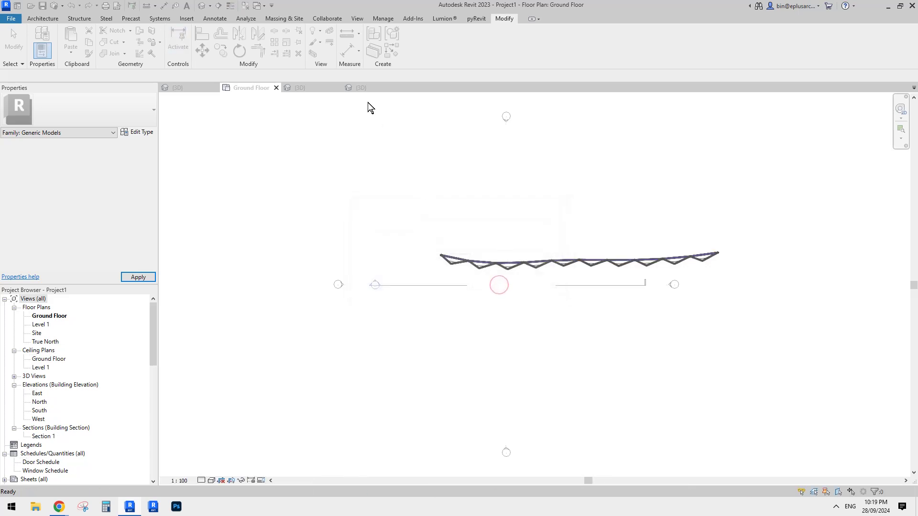
- Open the project's 3D view and examine the tube-framed facade panels from the front and at an angle
click(198, 91)
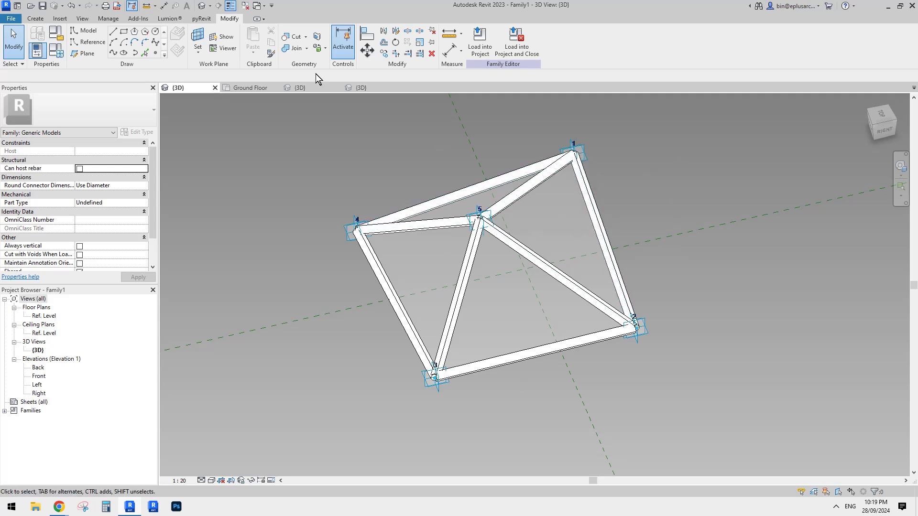
click(259, 87)
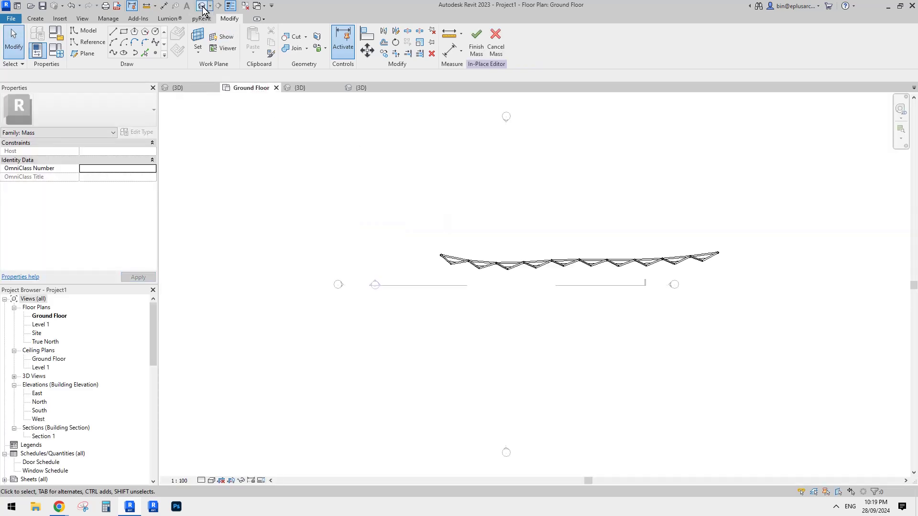
click(203, 7)
scroll(529, 272, down, 1)
shift+middle_drag(530, 271, 584, 269)
shift+middle_drag(756, 236, 479, 220)
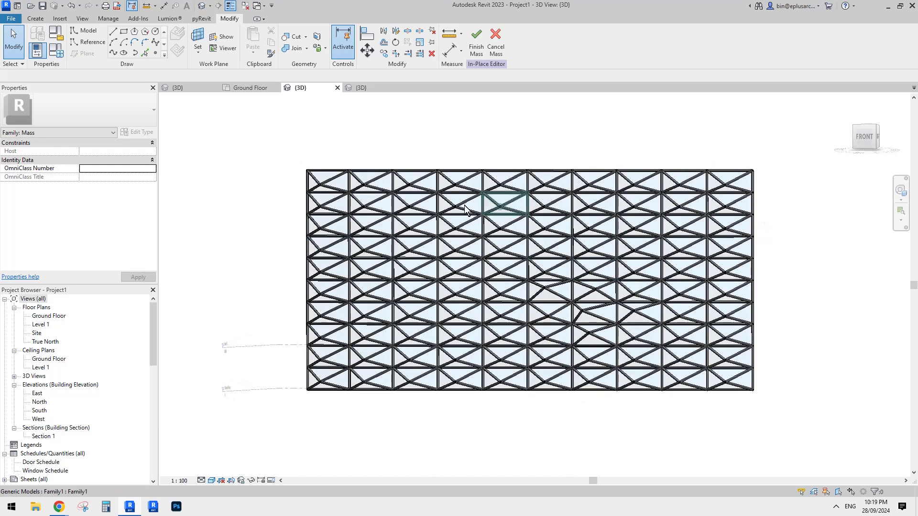
shift+middle_drag(549, 249, 549, 289)
scroll(677, 233, up, 3)
scroll(676, 233, down, 4)
scroll(564, 231, up, 2)
scroll(537, 207, down, 3)
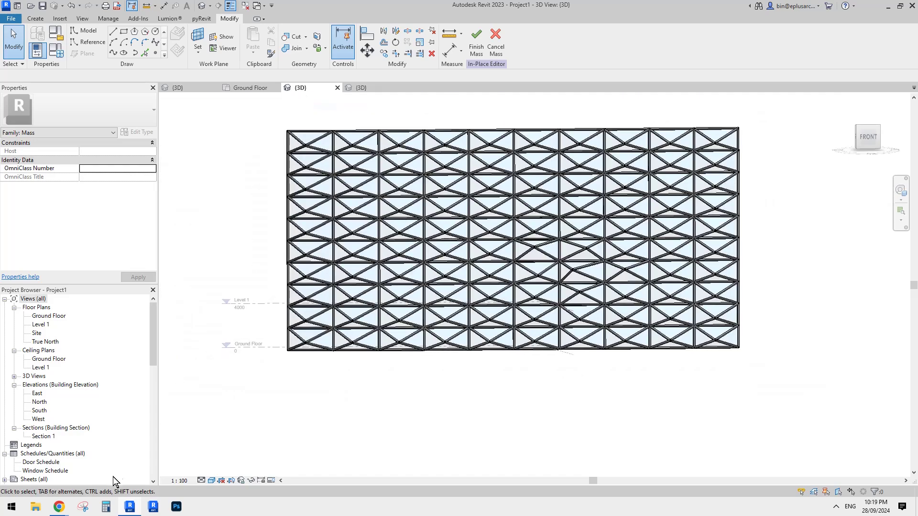
- Examine the facade's tube frames up close, picking a single diagonal tube within a panel
scroll(417, 270, up, 4)
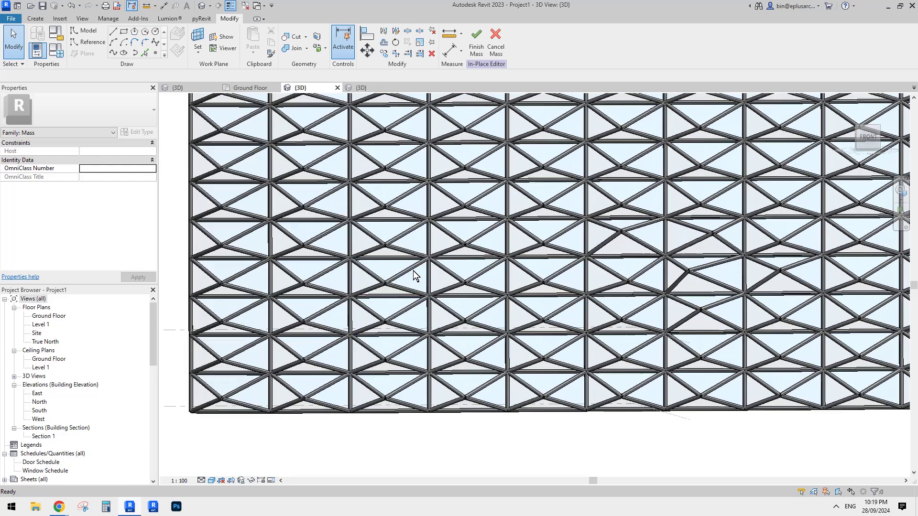
click(412, 269)
scroll(398, 162, up, 1)
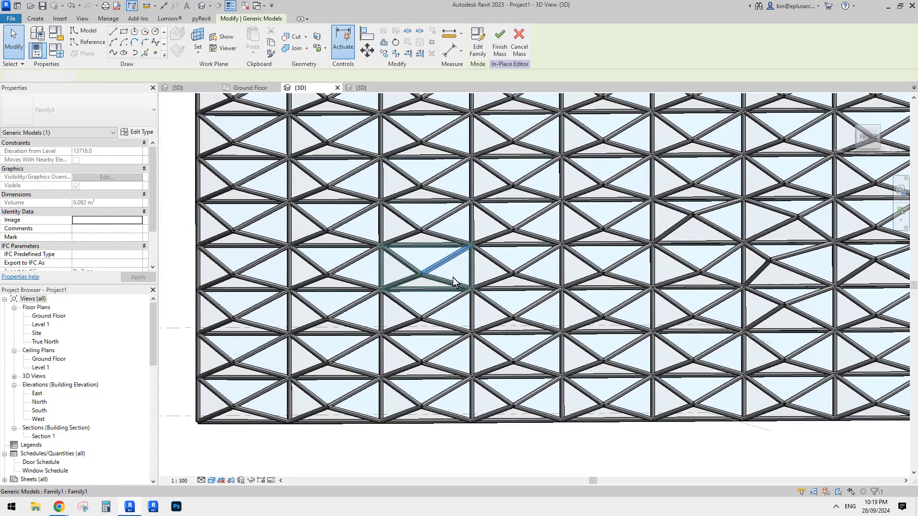
click(446, 259)
middle_drag(468, 265, 472, 251)
scroll(478, 253, down, 2)
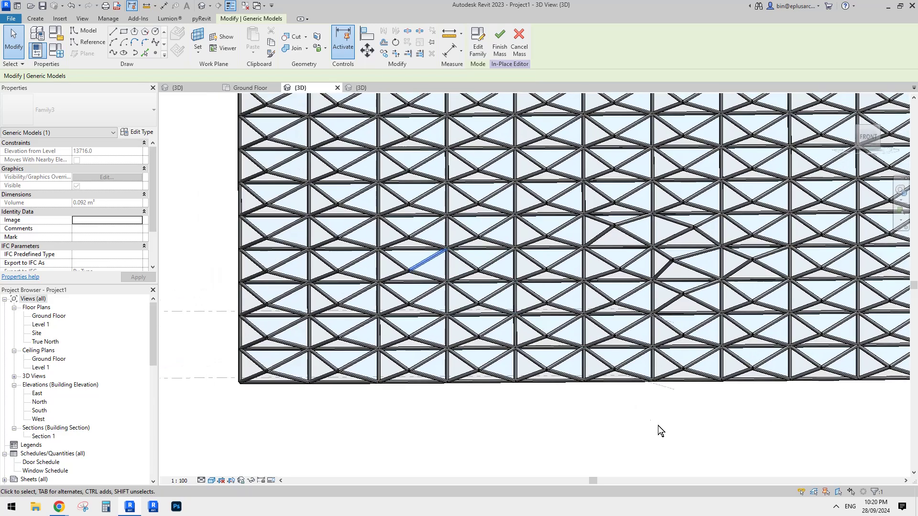
click(665, 435)
middle_drag(638, 230, 595, 235)
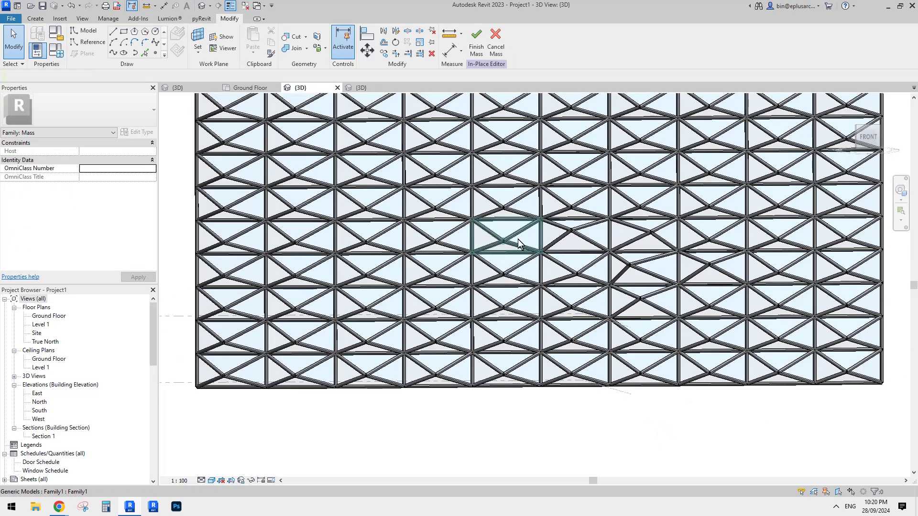
- Set the D dimension of the Family3 tube type to 100
click(520, 232)
click(128, 131)
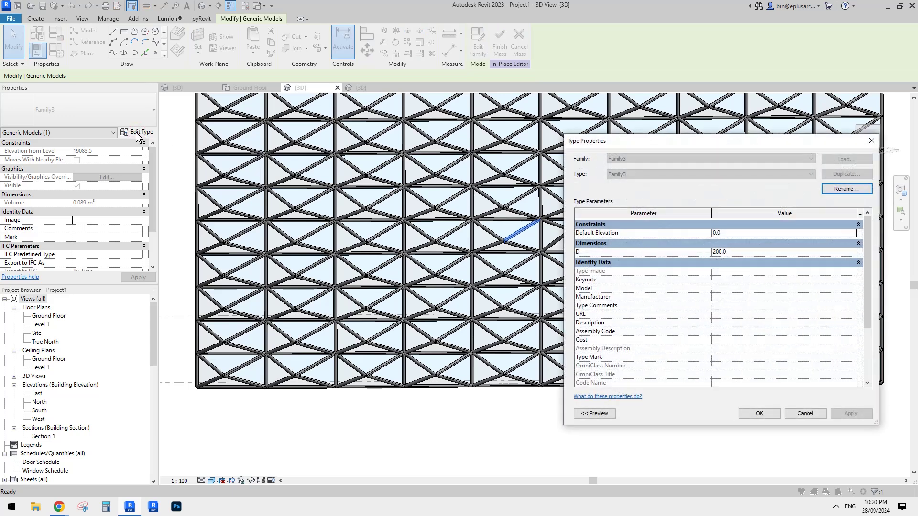
click(735, 252)
text(10)
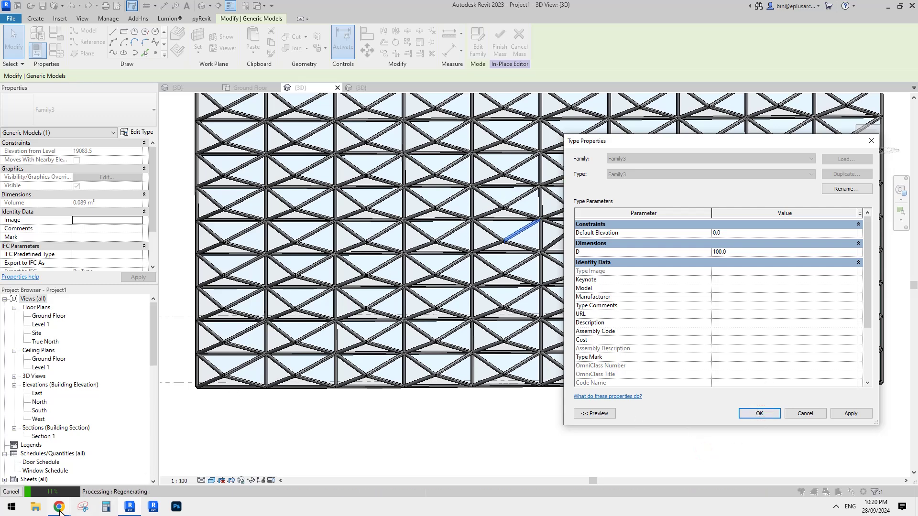
mouse_move(62, 512)
click(61, 470)
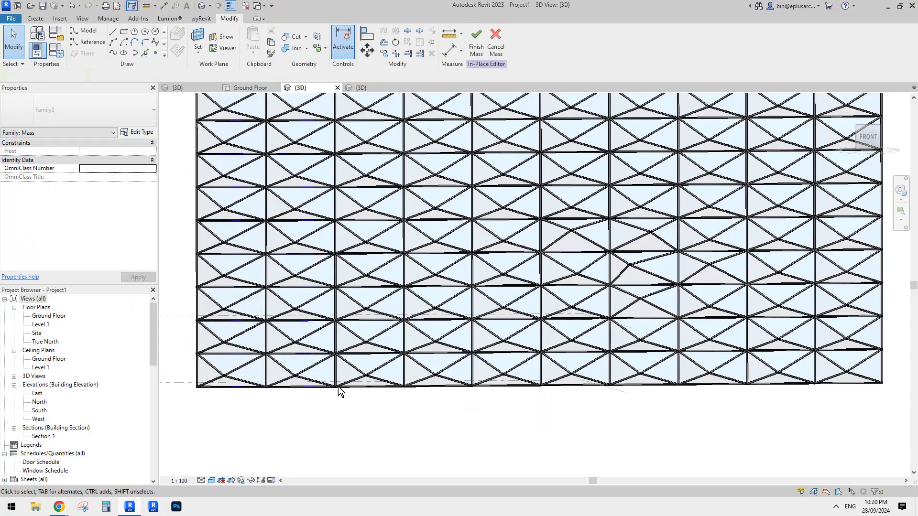
- Set the D dimension of the Family3 tube type to 150
middle_drag(574, 336, 569, 334)
scroll(607, 337, down, 1)
middle_drag(621, 350, 645, 356)
scroll(531, 216, up, 2)
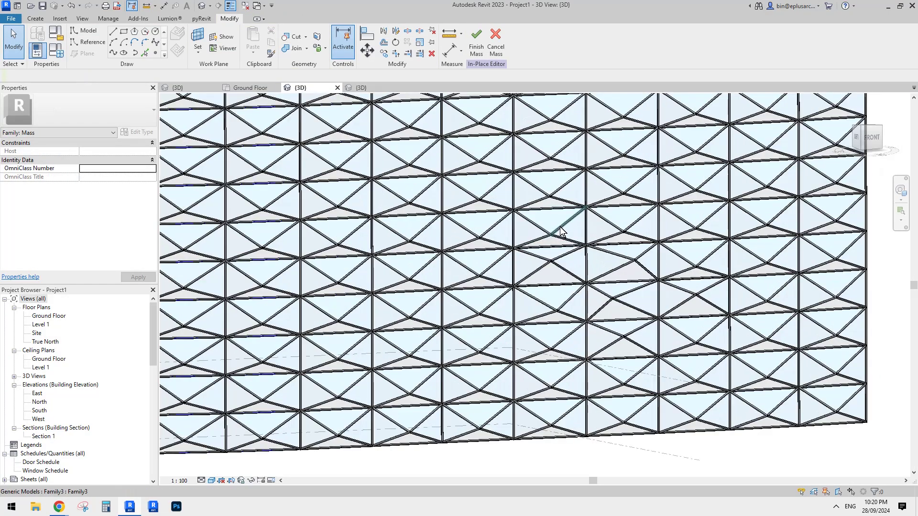
click(562, 231)
click(138, 132)
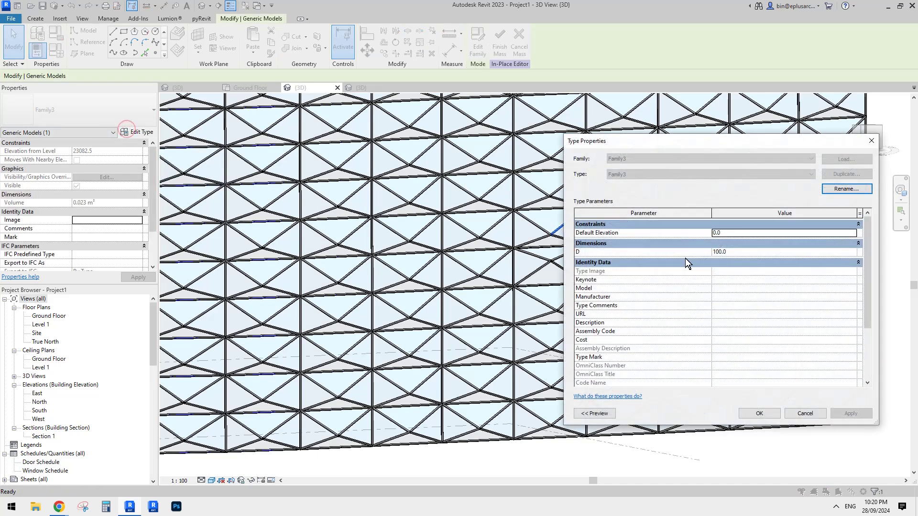
click(750, 252)
text(150.0)
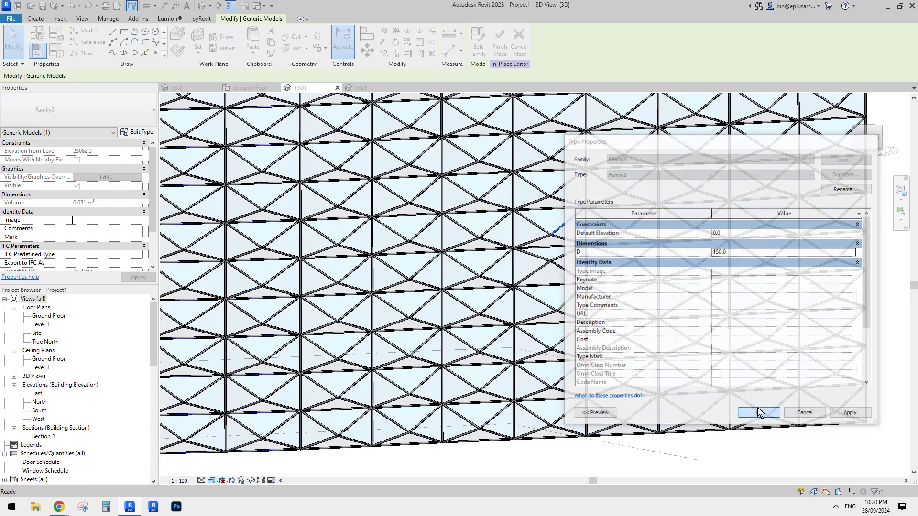
- Examine the whole facade with the resized tubes from the front and at a slight angle, picking one panel
scroll(616, 321, down, 2)
shift+middle_drag(617, 321, 592, 265)
scroll(600, 230, down, 2)
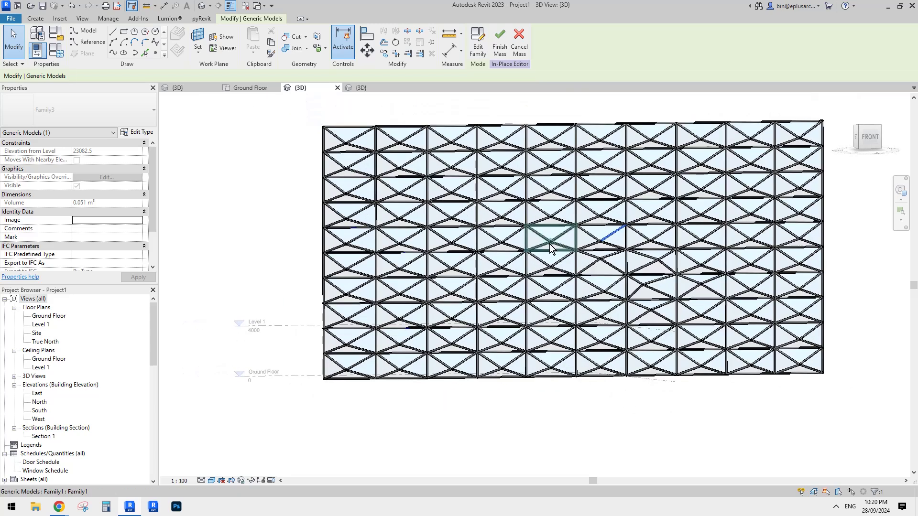
click(550, 243)
shift+middle_drag(578, 228, 535, 258)
key(Escape)
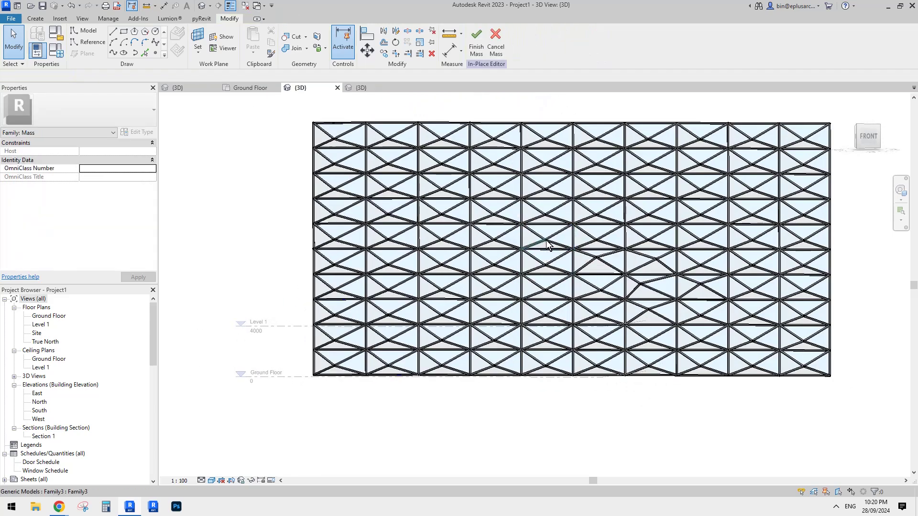
click(545, 241)
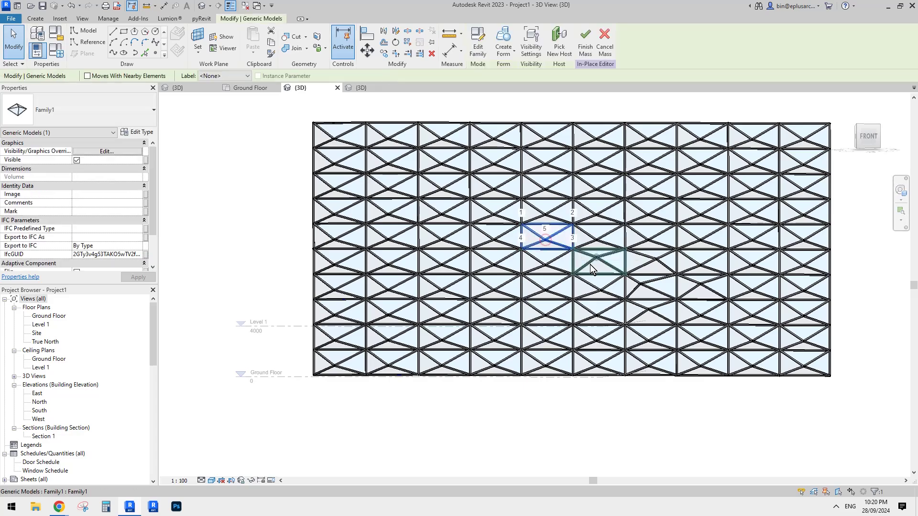
shift+middle_drag(591, 266, 612, 283)
key(Escape)
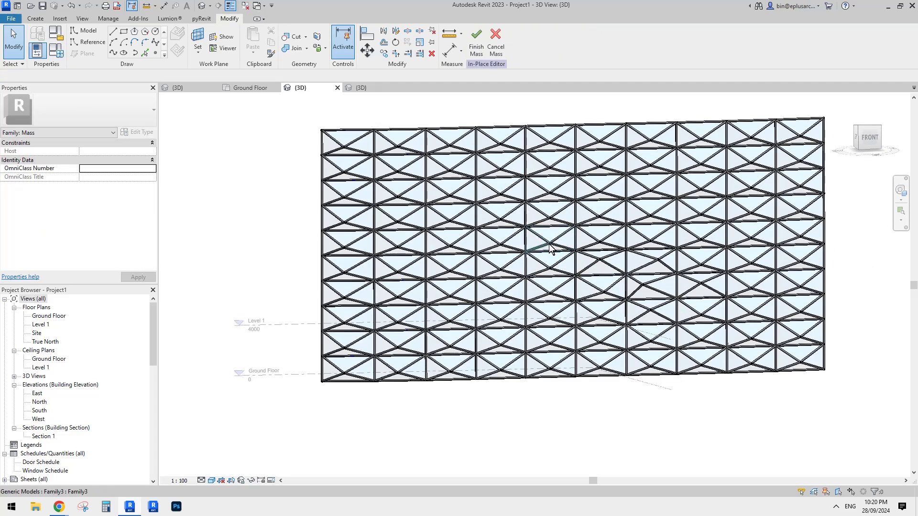
- Examine the lower facade panels up close, picking a diagonal tube at a pyramid apex
scroll(549, 244, up, 4)
middle_drag(542, 254, 568, 207)
scroll(440, 242, down, 2)
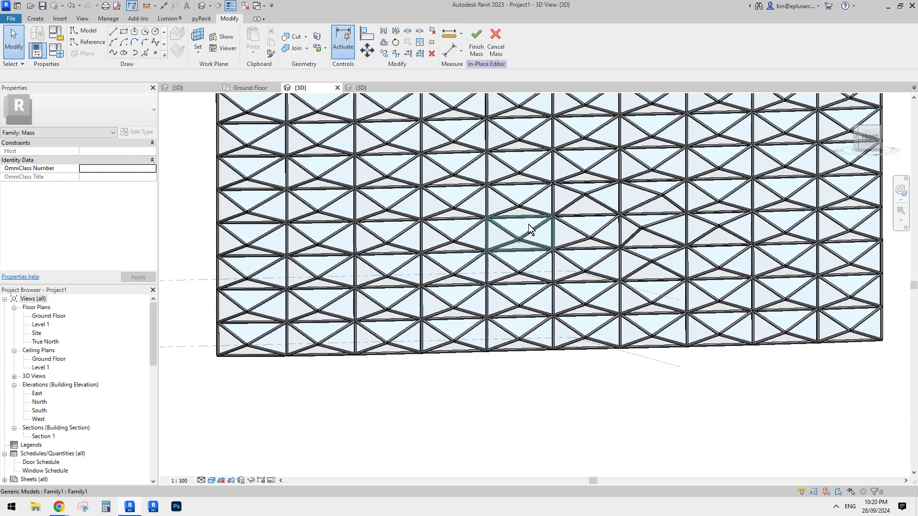
click(517, 273)
click(537, 260)
key(Escape)
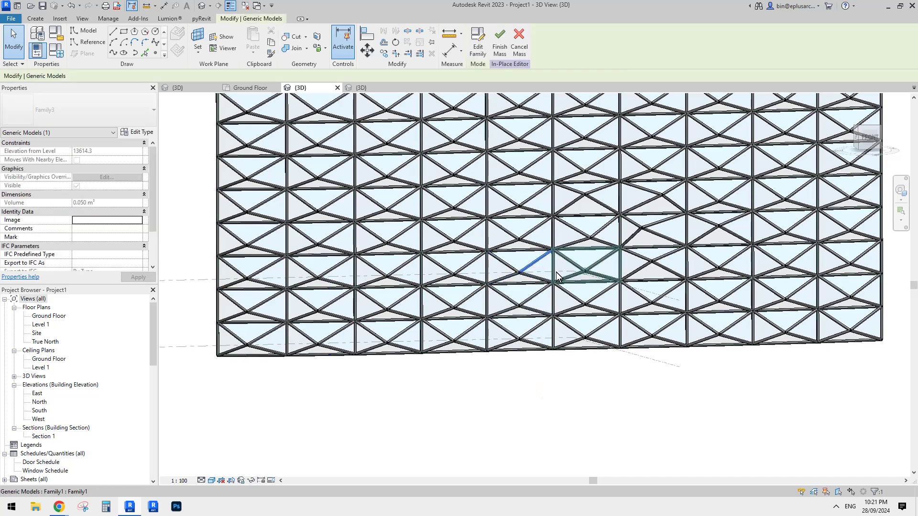
scroll(540, 269, down, 1)
scroll(530, 273, up, 1)
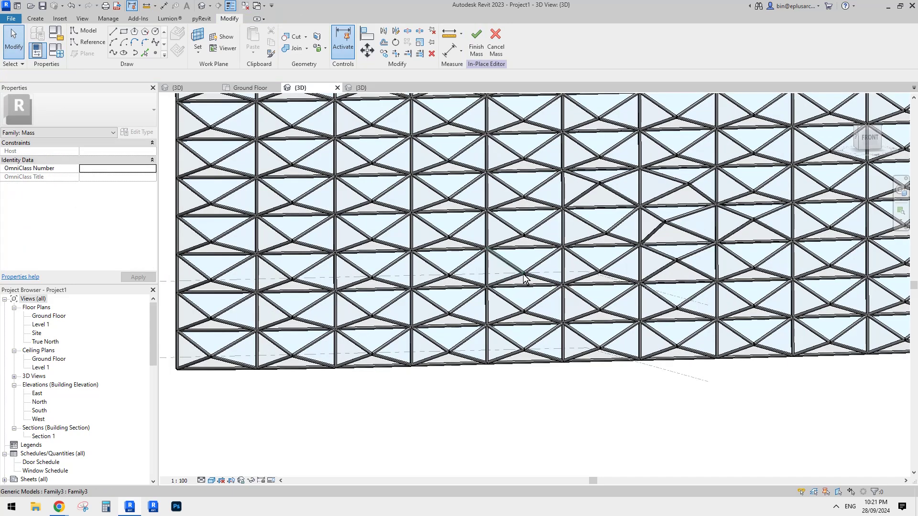
scroll(525, 277, down, 1)
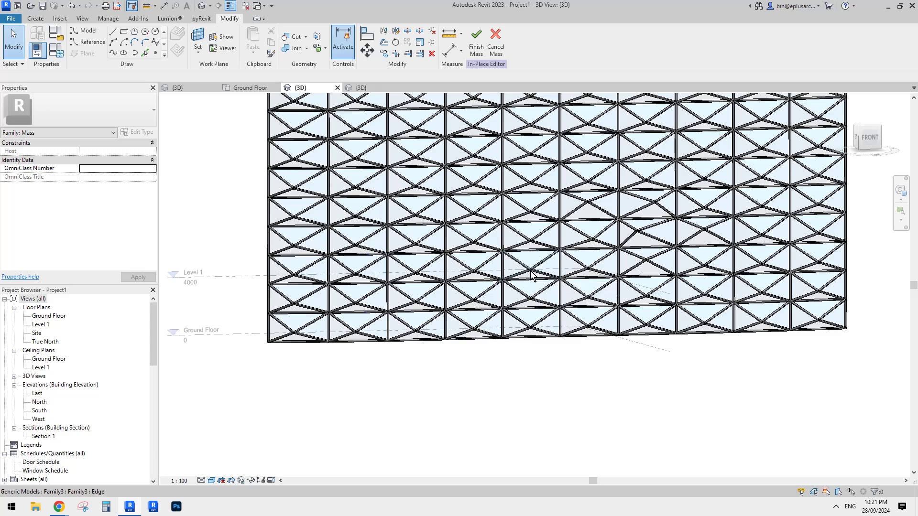
- Pick the adaptive placement point 5 at the apex of a panel near Level 1 and examine it at an angle
click(559, 385)
scroll(526, 270, up, 1)
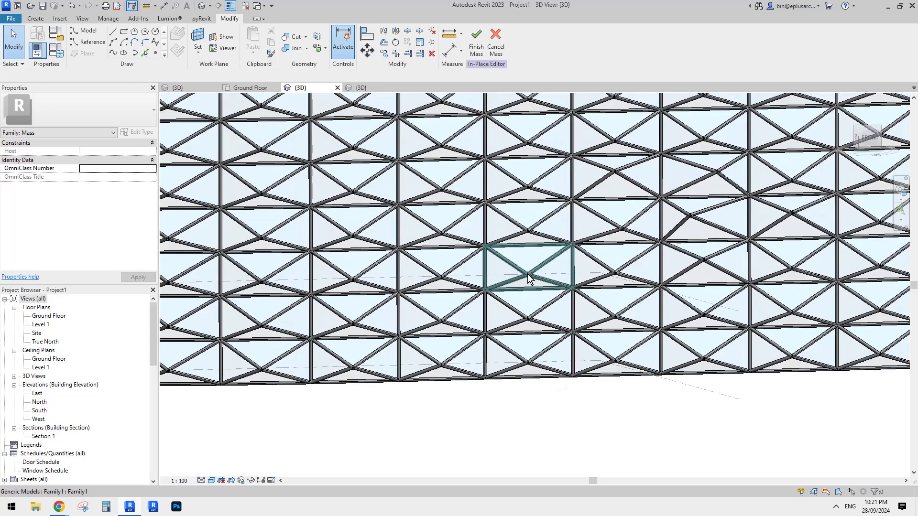
middle_drag(527, 274, 535, 283)
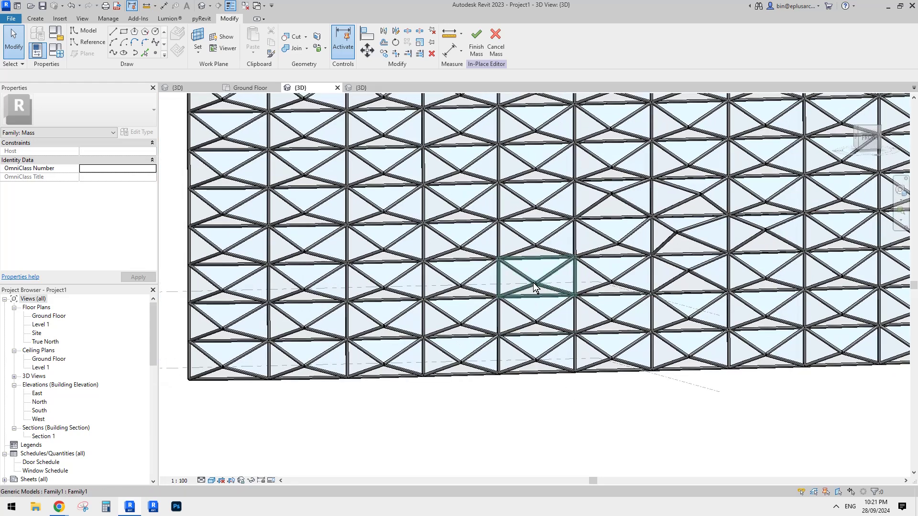
click(534, 283)
click(564, 398)
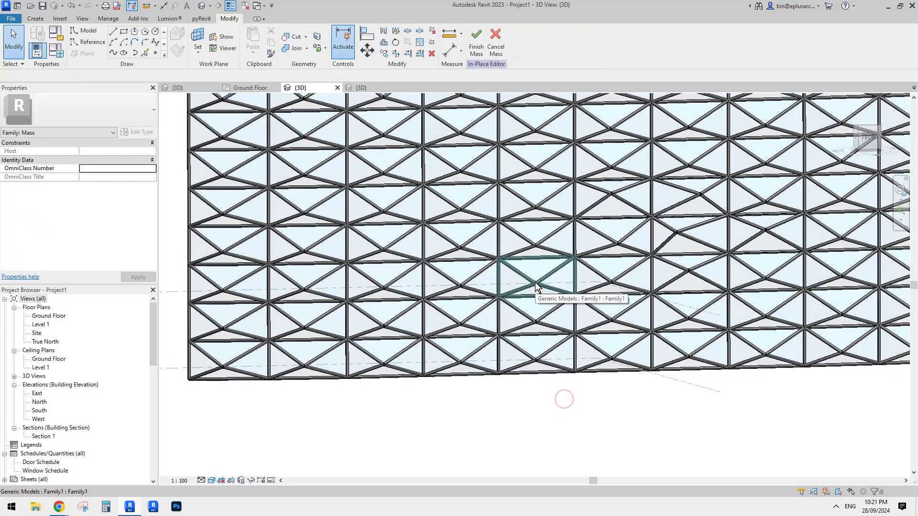
key(Tab)
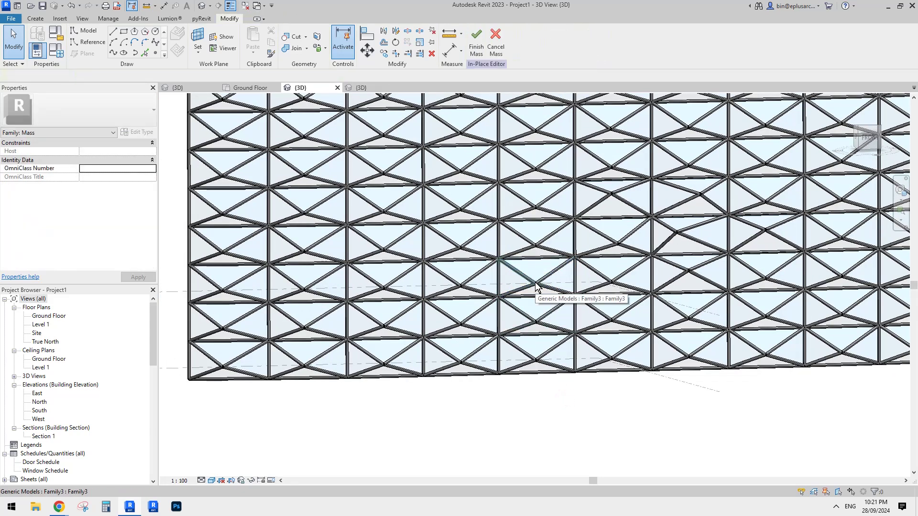
key(Tab)
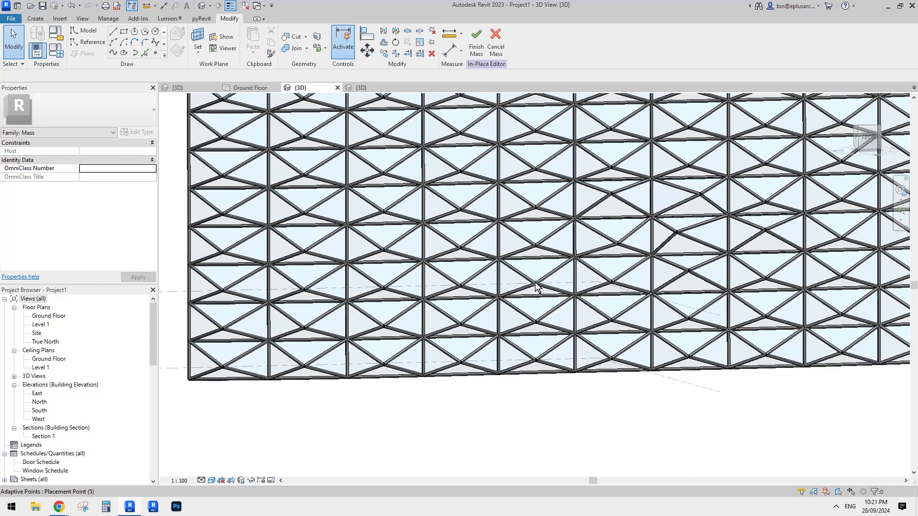
click(535, 285)
shift+middle_drag(539, 282, 641, 395)
click(601, 398)
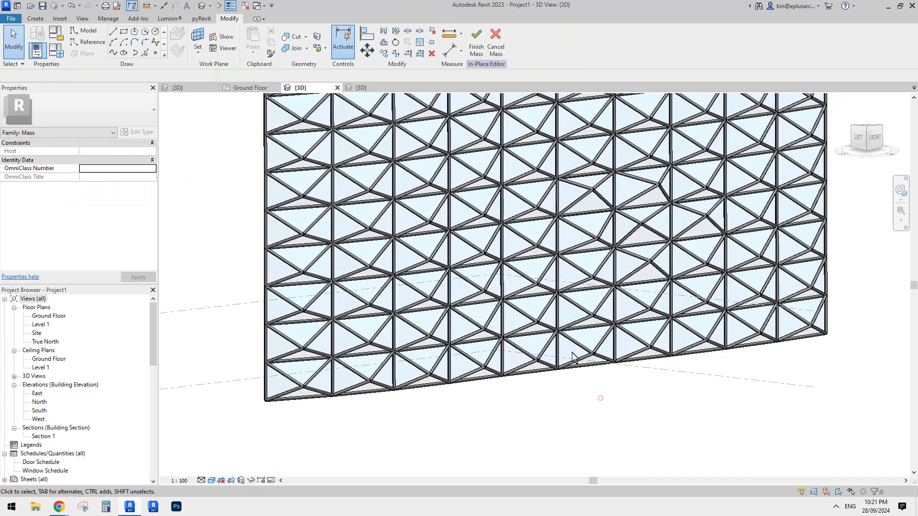
- Temporarily isolate the apex placement point 5 of the panel near Level 1 in the view
click(538, 288)
shift+middle_drag(537, 288, 545, 329)
key(h)
key(i)
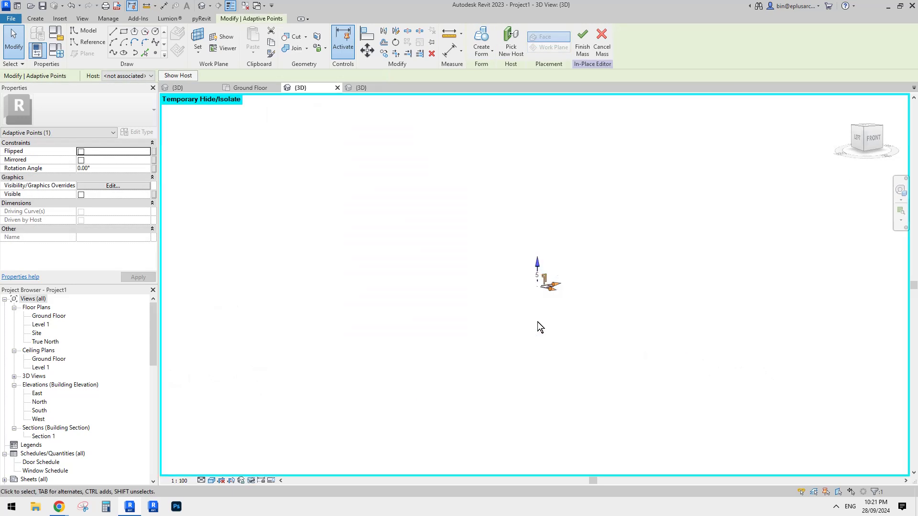
key(Escape)
- Check the isolated view for other placement points, then reset the temporary isolation to restore the facade
drag(616, 393, 510, 222)
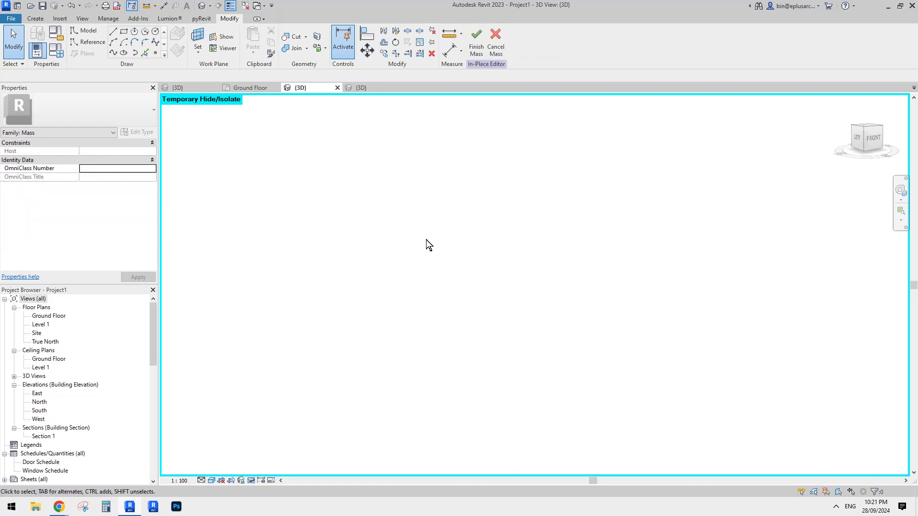
click(506, 232)
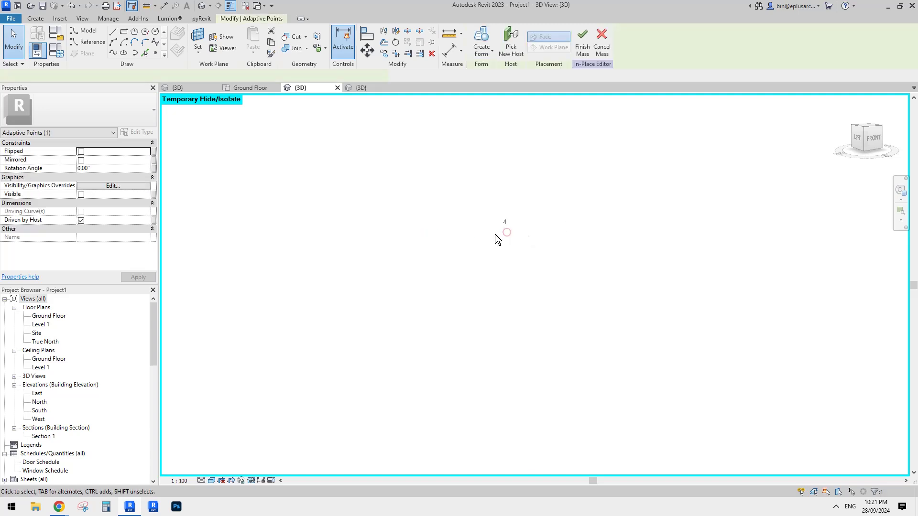
drag(506, 233, 561, 228)
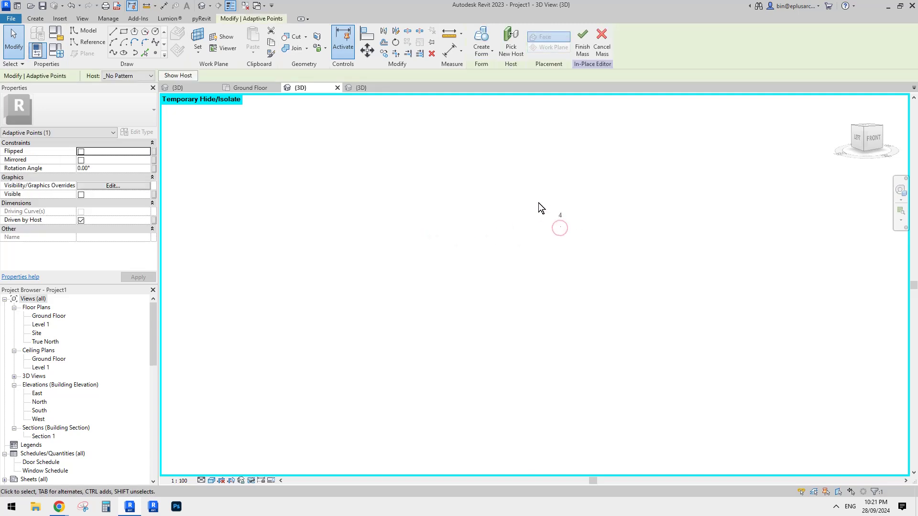
click(481, 196)
key(Escape)
key(Escape)
key(h)
key(r)
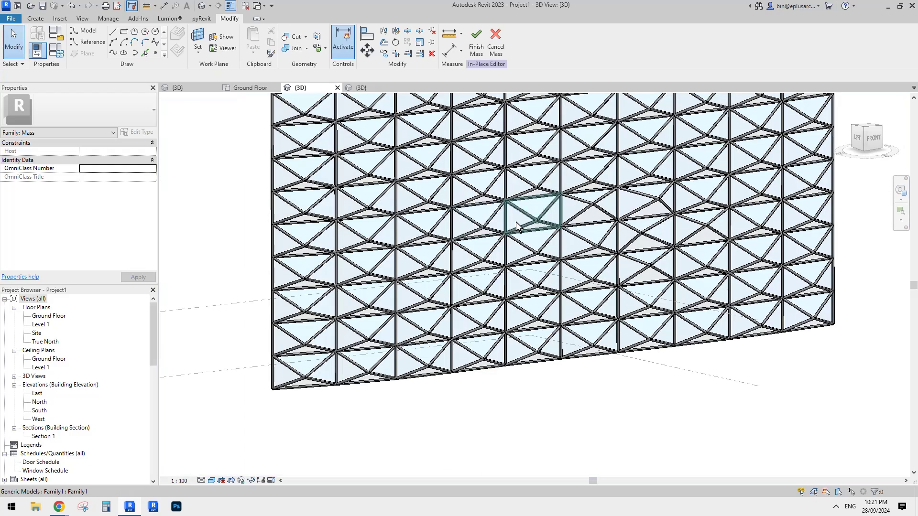
- Inspect a diagonal tube in the facade, then return to the 3D view of the panel family Family1
shift+middle_drag(571, 268, 548, 280)
click(533, 242)
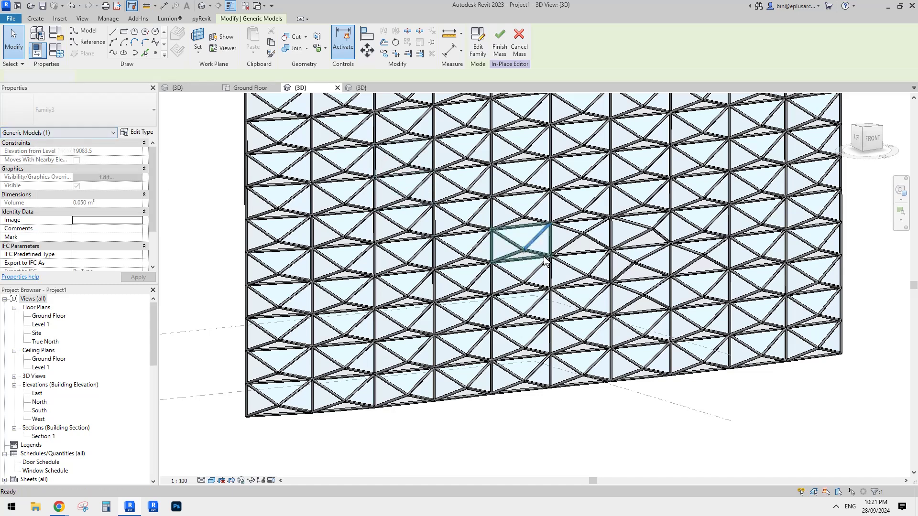
key(Escape)
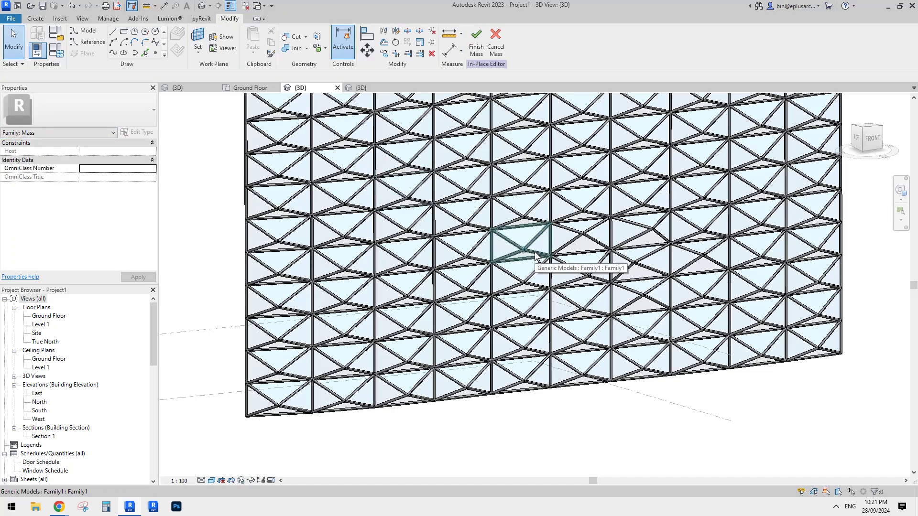
mouse_move(531, 259)
middle_down()
mouse_move(527, 269)
mouse_move(541, 268)
middle_up()
double_click(541, 268)
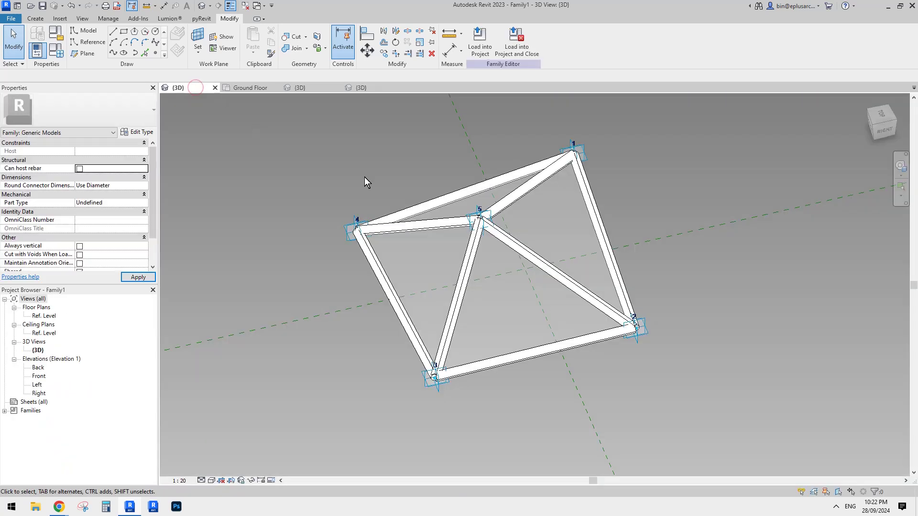
- Link the visibility of the four diagonal tubes meeting at point 5 to a new Yes/No instance family parameter named TEMP V
click(470, 261)
ctrl+click(516, 246)
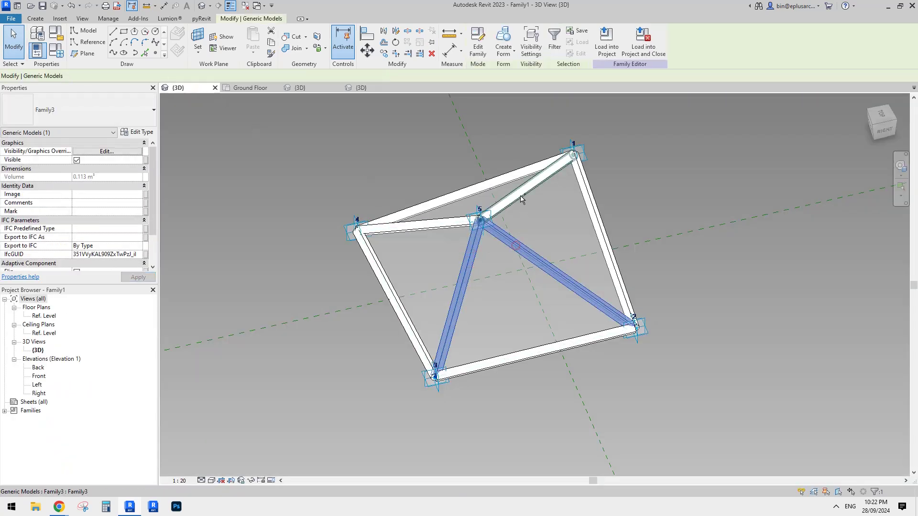
ctrl+click(521, 200)
ctrl+click(428, 224)
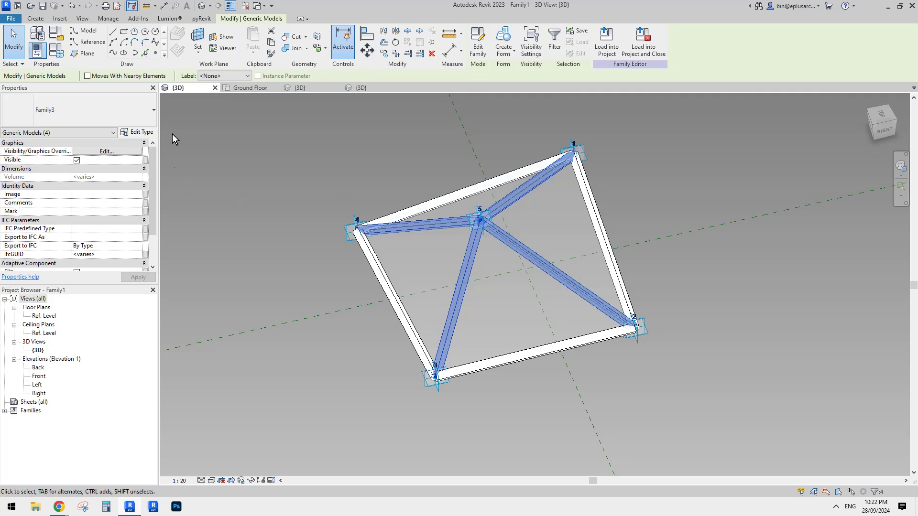
click(146, 161)
click(383, 322)
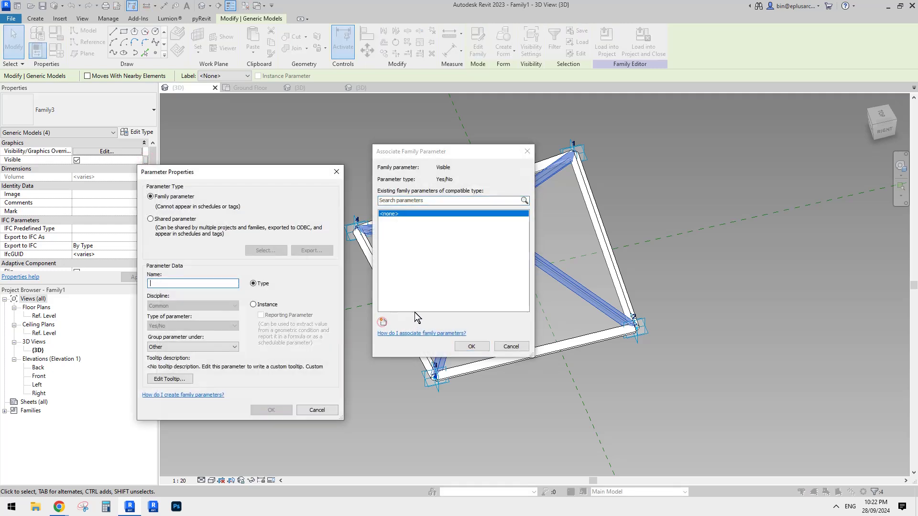
key(Caps_Lock)
text(Vvi)
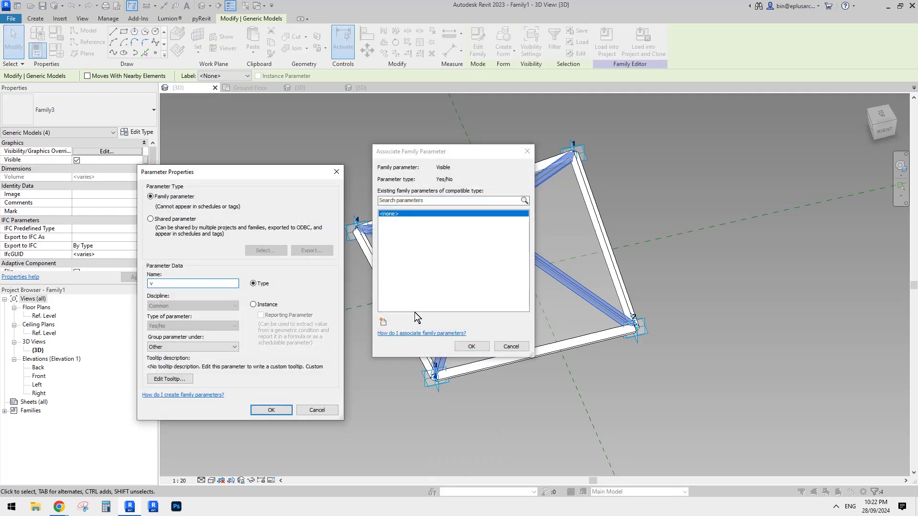
key(BackSpace)
key(Caps_Lock)
text(TEMP V)
click(271, 409)
click(472, 346)
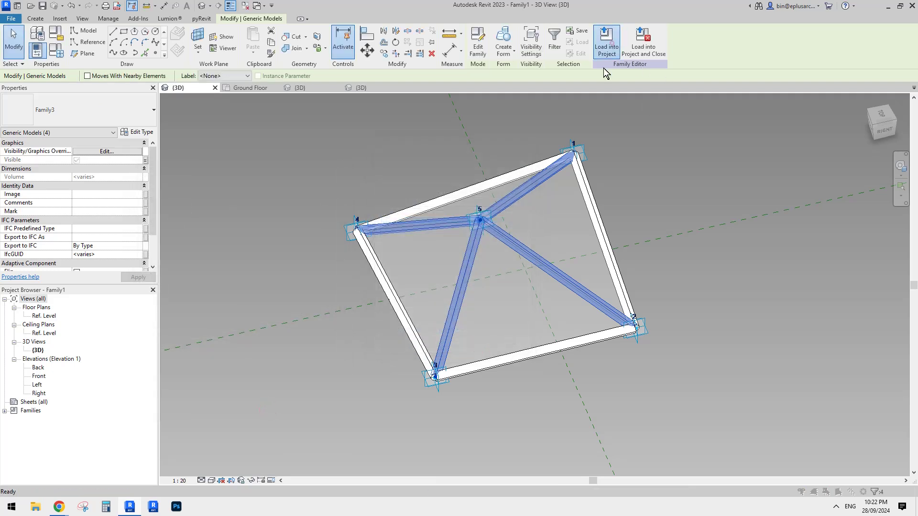
- Load the updated panel family Family1 into Project1, overwriting the existing version
click(606, 43)
click(268, 260)
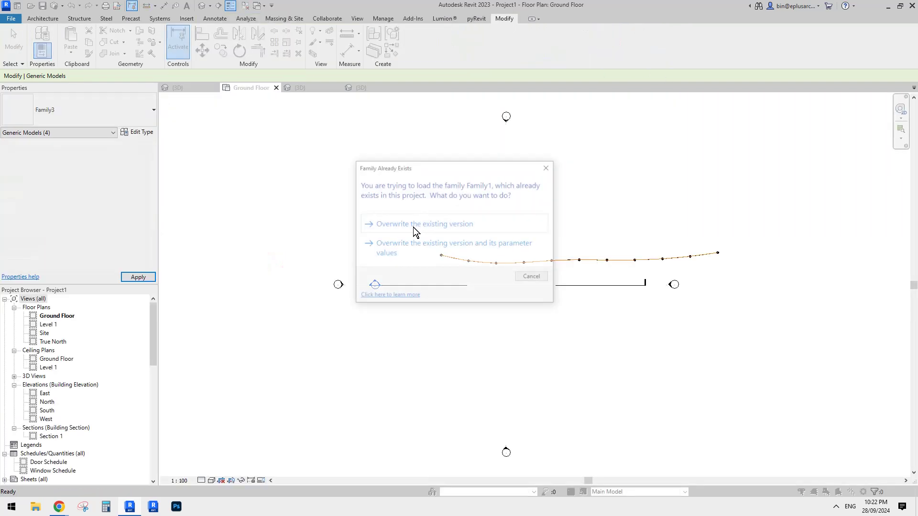
click(422, 223)
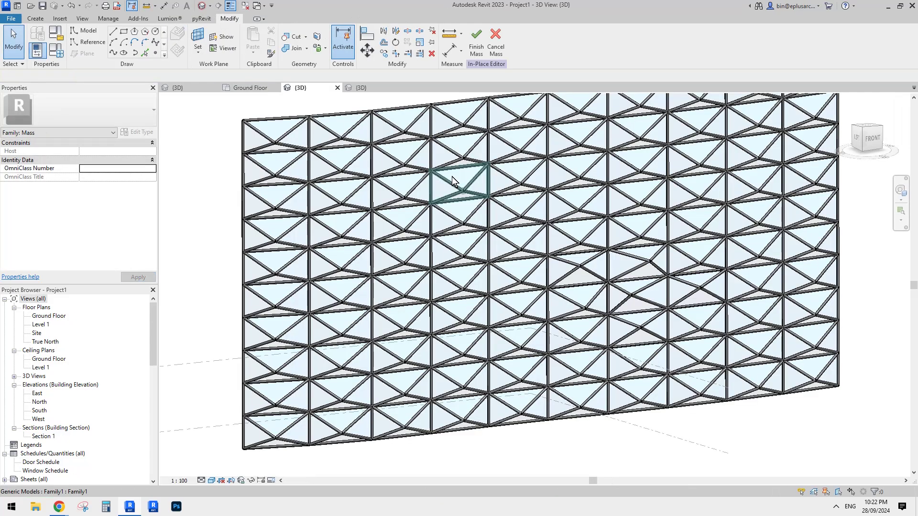
- Switch off TEMP V for the single panel in the facade's fourth column, fourth row
shift+middle_drag(502, 241, 530, 243)
click(529, 243)
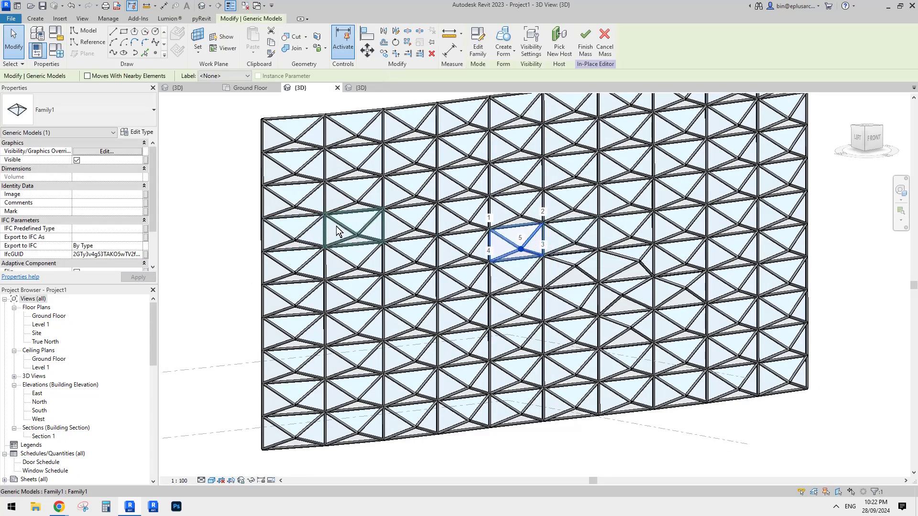
drag(517, 243, 463, 218)
drag(153, 220, 154, 260)
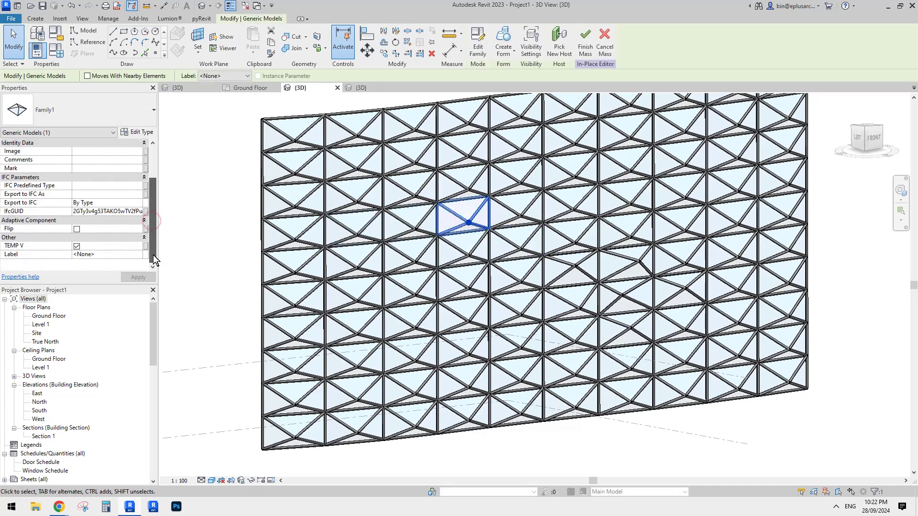
click(77, 245)
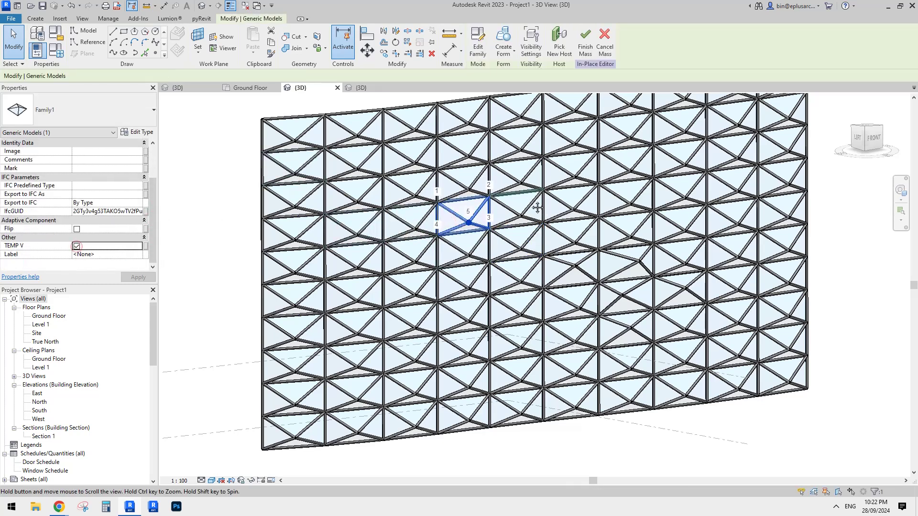
middle_drag(537, 207, 539, 208)
key(Escape)
click(468, 224)
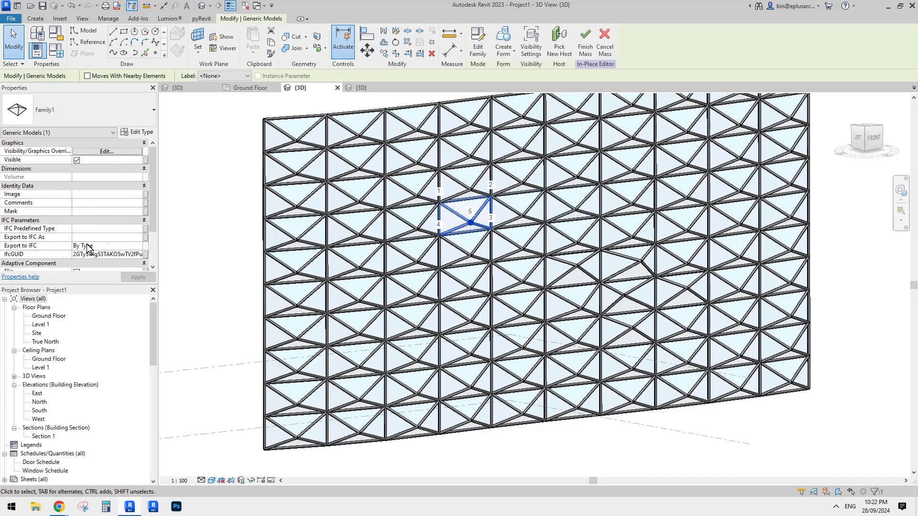
scroll(87, 247, down, 3)
click(76, 245)
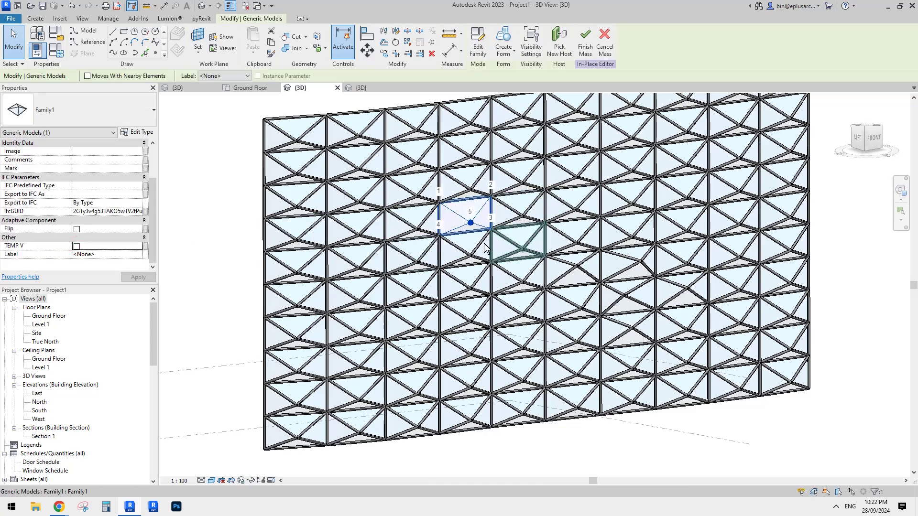
- Select all the panels of the facade and switch off TEMP V to hide their diagonal tubes
click(471, 223)
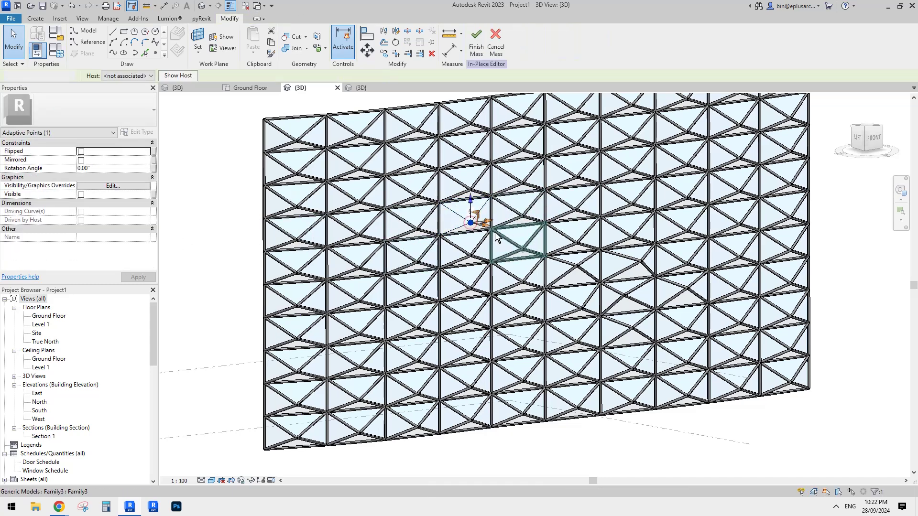
scroll(495, 226, down, 1)
middle_drag(494, 226, 490, 208)
click(509, 196)
scroll(509, 196, down, 2)
middle_drag(496, 248, 493, 275)
drag(308, 144, 592, 402)
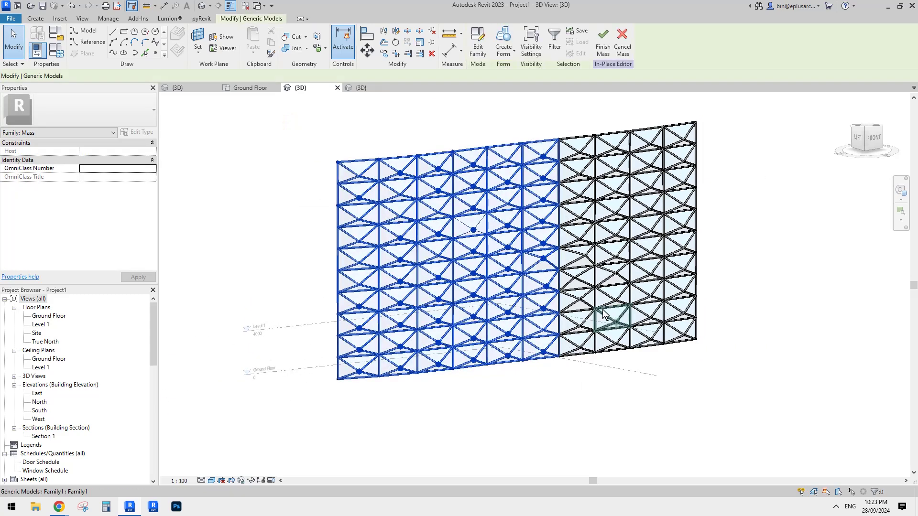
middle_drag(603, 315, 541, 348)
ctrl+drag(459, 112, 689, 417)
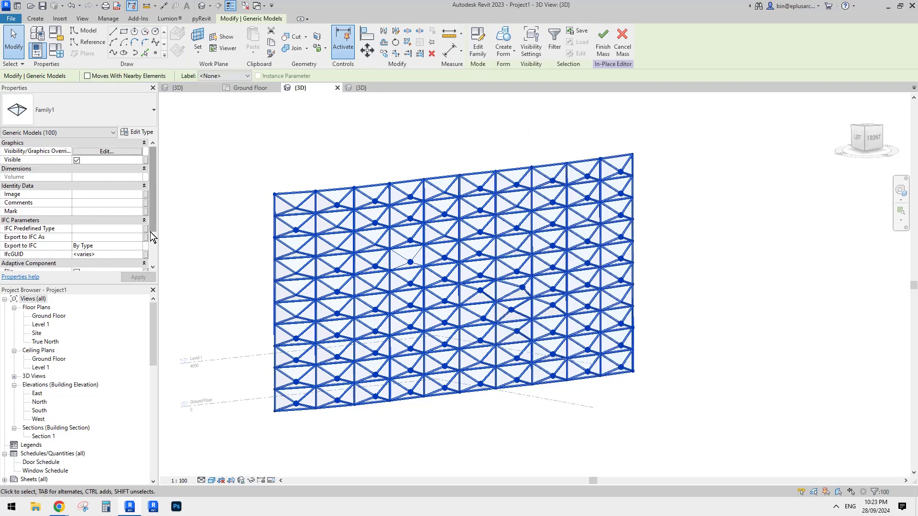
scroll(151, 237, down, 2)
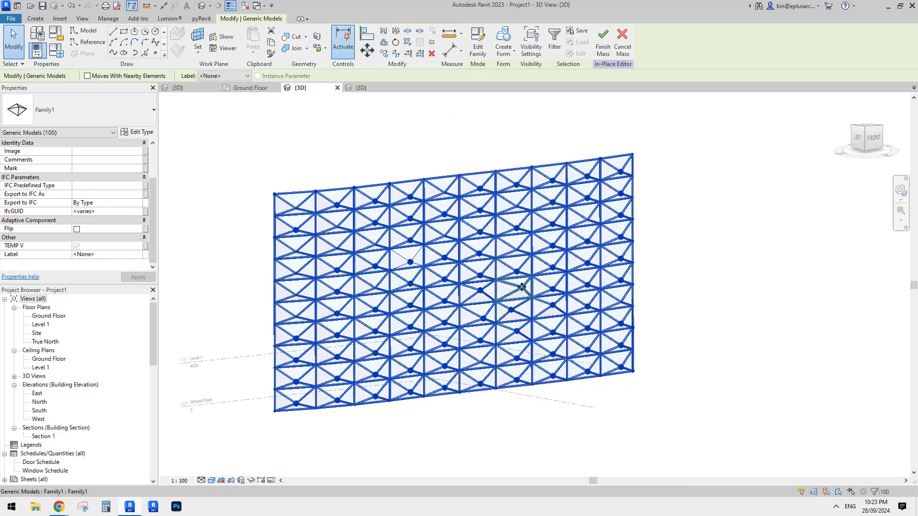
click(76, 246)
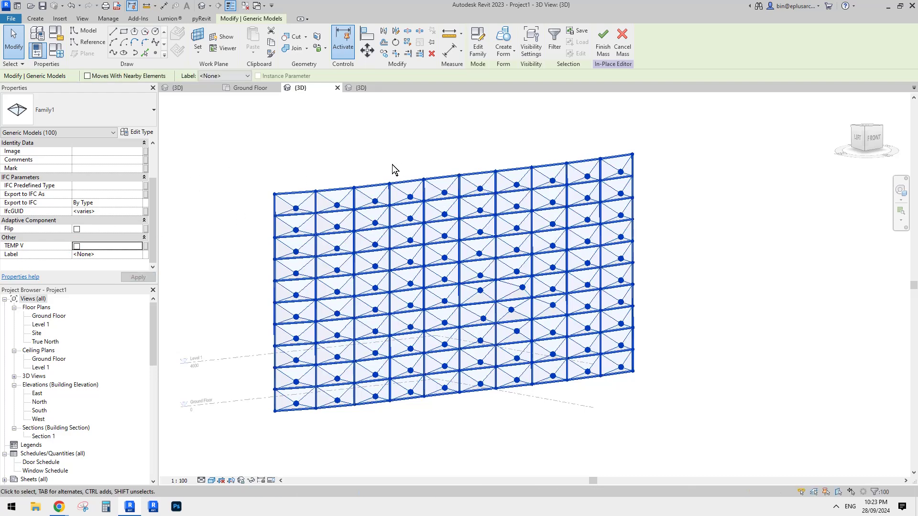
click(373, 142)
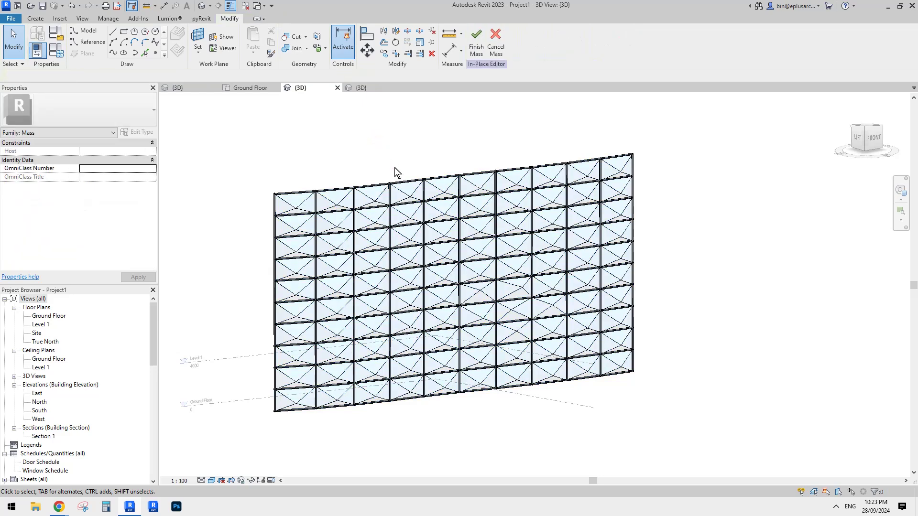
- Pick the apex placement points of panels in the facade's third and fourth rows and shift them sideways
scroll(394, 168, down, 1)
middle_drag(382, 246, 437, 246)
scroll(443, 215, up, 1)
shift+middle_drag(543, 287, 508, 191)
click(503, 202)
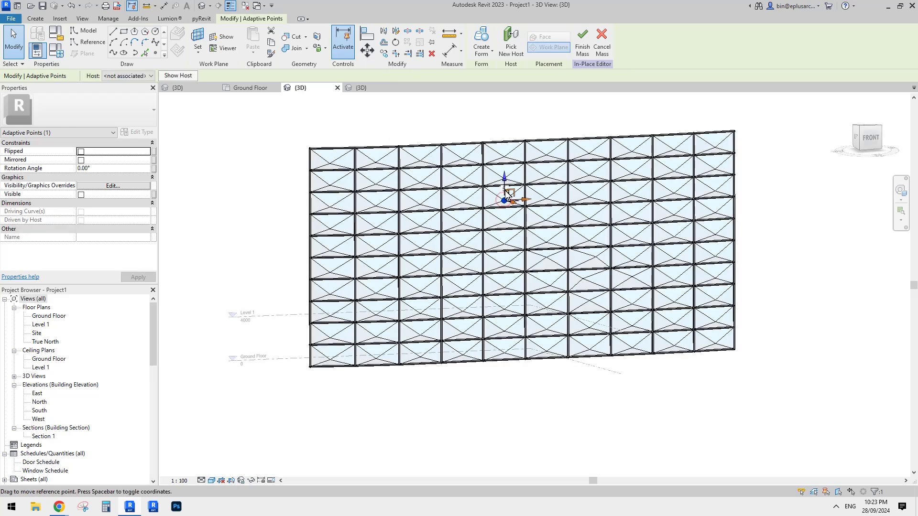
click(465, 203)
drag(480, 202, 410, 199)
click(418, 226)
middle_drag(442, 229, 443, 228)
drag(423, 213, 432, 205)
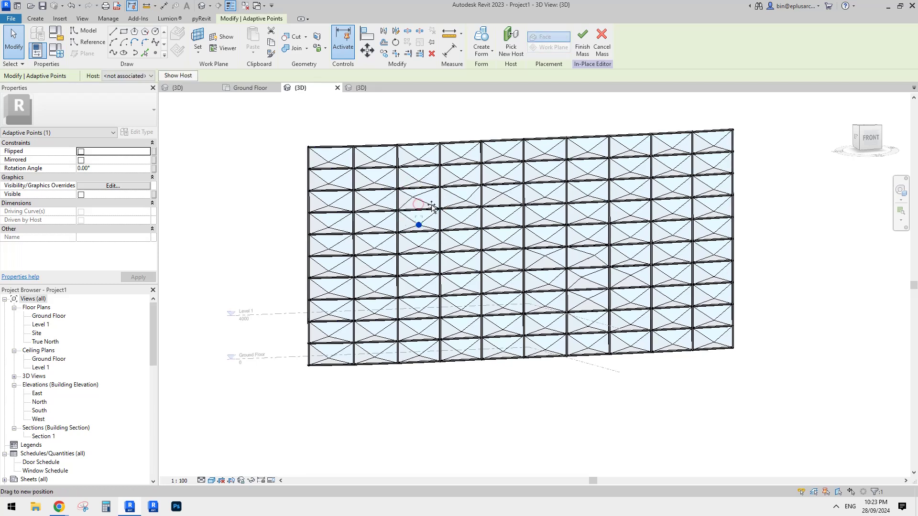
click(466, 224)
click(462, 224)
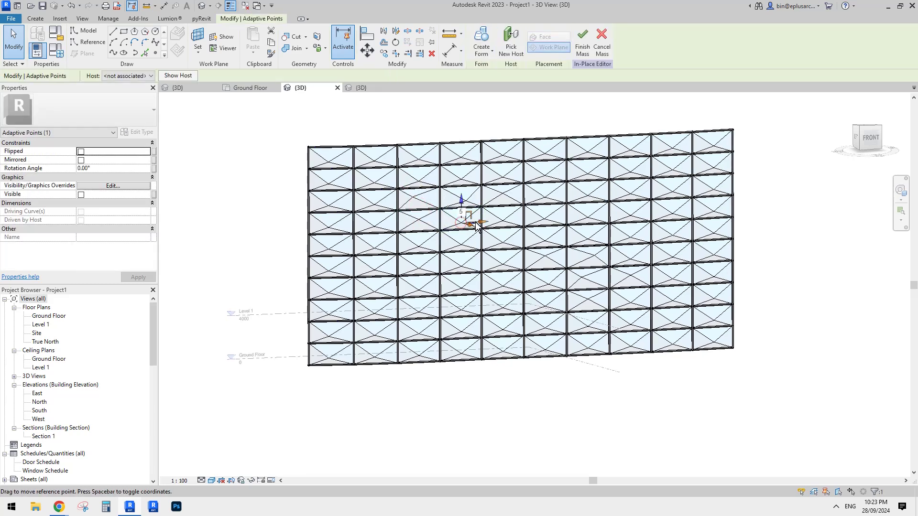
drag(477, 221, 482, 223)
- Shift the apex placement point of the panel in the fourth column, fourth row towards the panel's left edge
shift+middle_drag(479, 239, 587, 264)
click(722, 234)
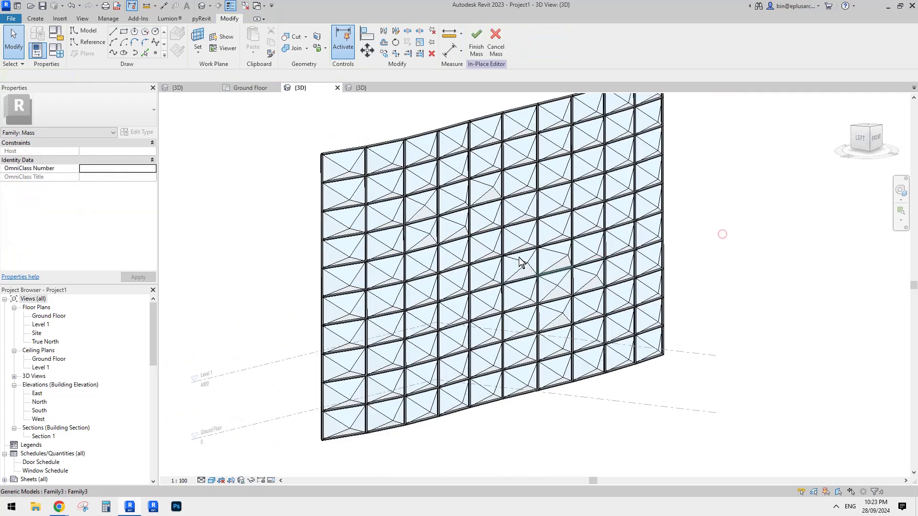
click(467, 227)
shift+middle_drag(467, 229, 470, 219)
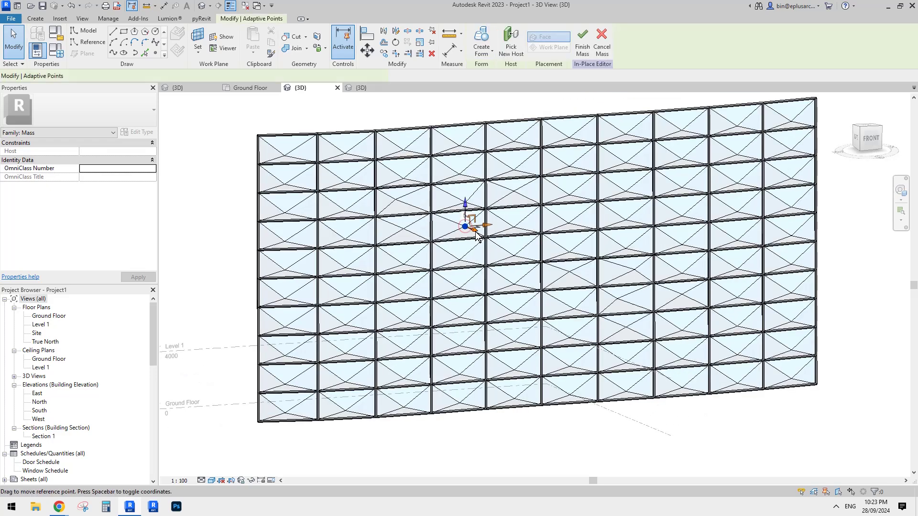
drag(509, 231, 497, 230)
key(Escape)
- Pick apex placement points around the shifted panels and examine the facade from several angles
scroll(463, 229, down, 1)
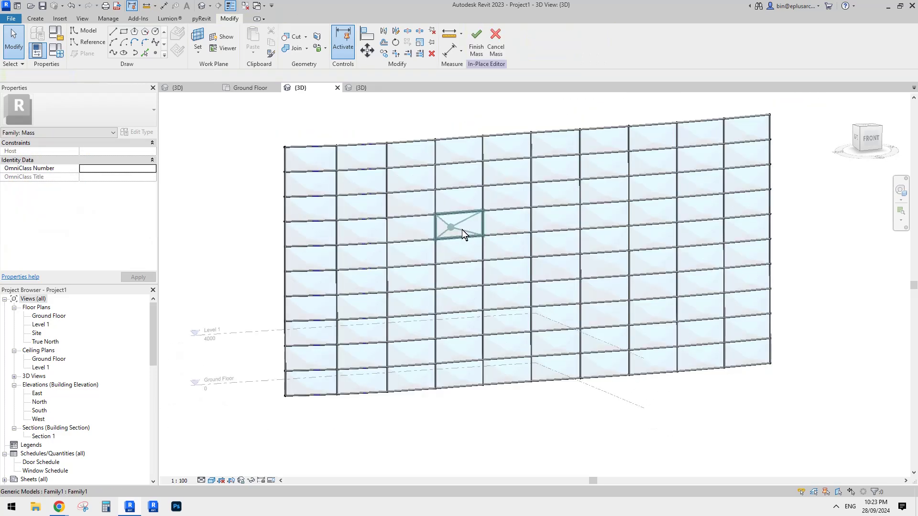
shift+middle_drag(462, 230, 529, 243)
click(451, 230)
key(Escape)
click(466, 227)
shift+middle_drag(468, 228, 494, 280)
scroll(482, 232, up, 2)
click(481, 222)
shift+middle_drag(456, 201, 381, 214)
key(Escape)
- Select the whole facade, filter the selection to Generic Models only, and switch TEMP V back on for those panels
scroll(441, 196, down, 5)
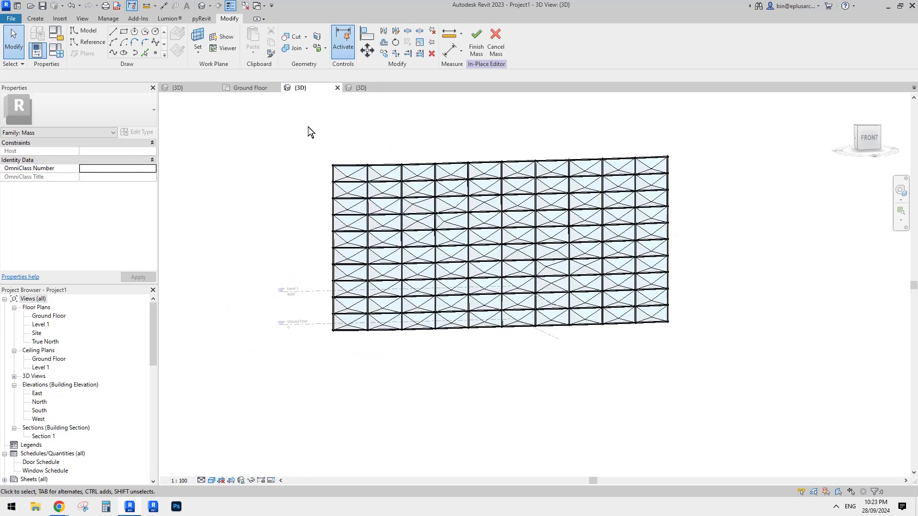
drag(312, 128, 689, 363)
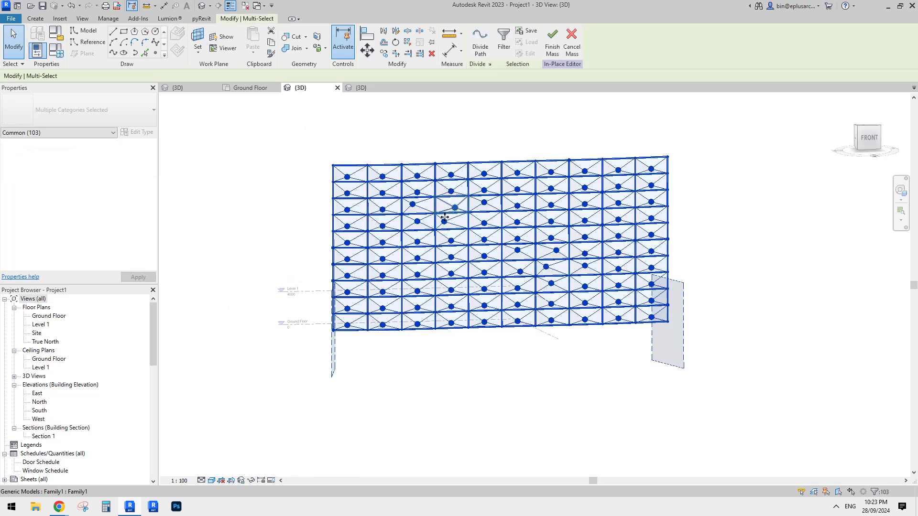
click(505, 41)
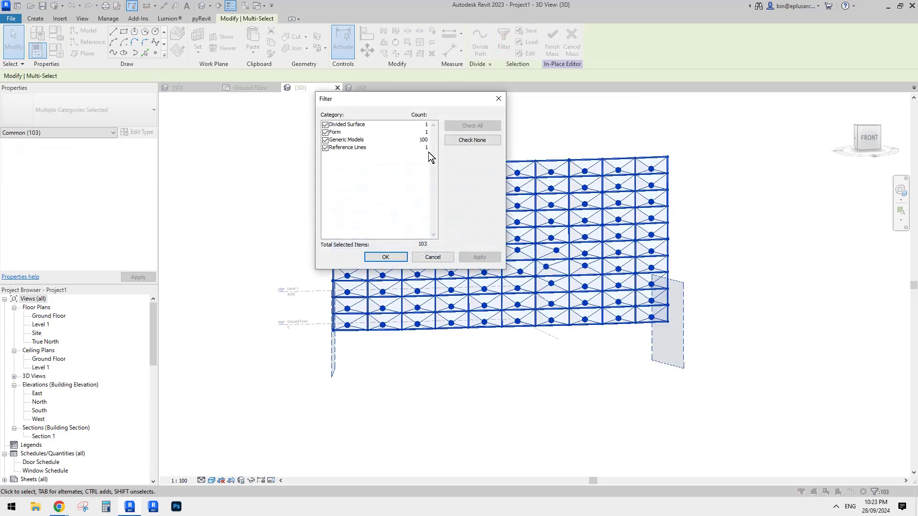
click(325, 133)
click(325, 125)
click(326, 148)
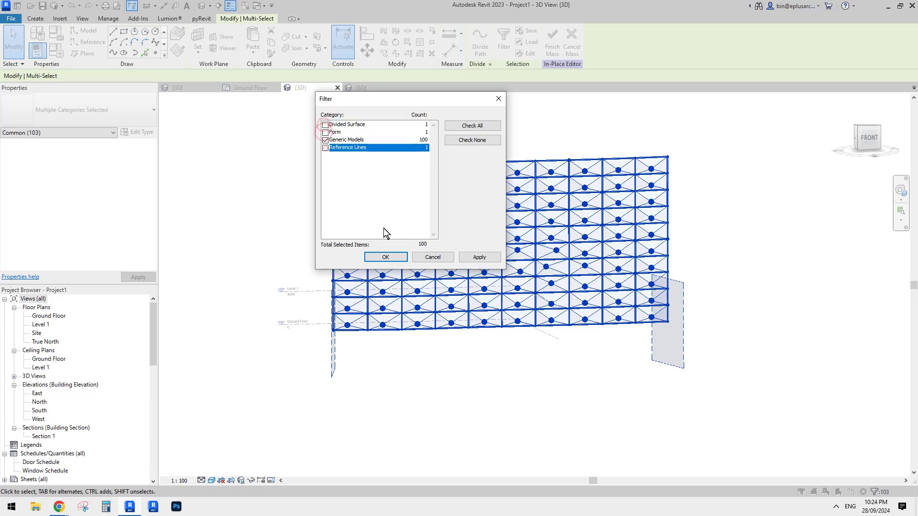
click(391, 261)
scroll(142, 206, down, 2)
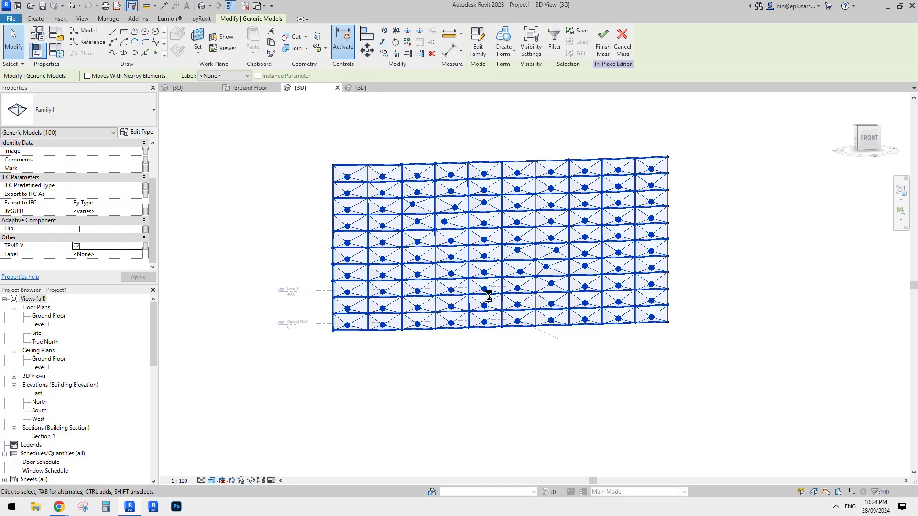
key(Escape)
shift+middle_drag(590, 367, 543, 364)
scroll(507, 341, up, 3)
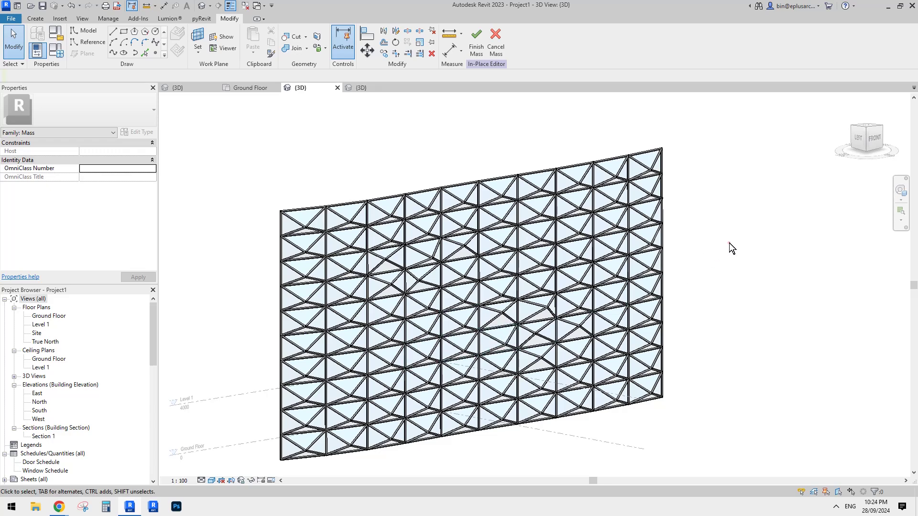
shift+middle_drag(729, 243, 695, 261)
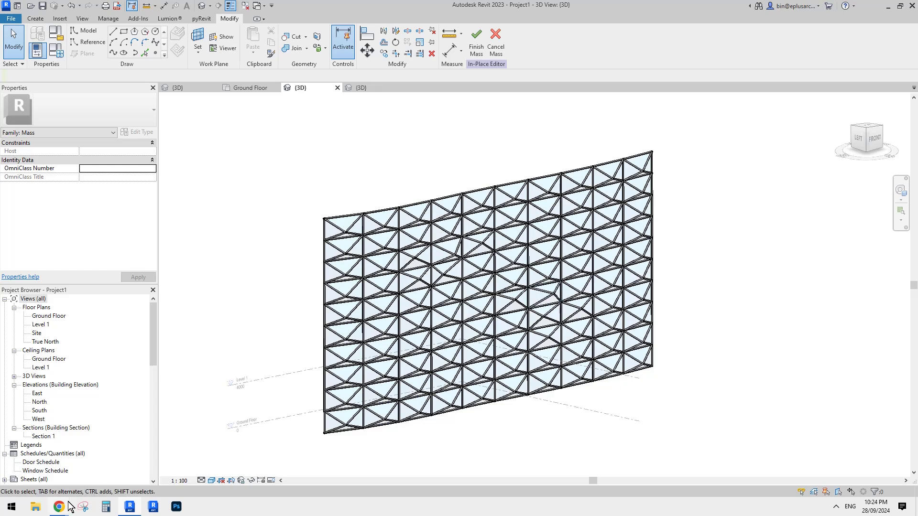
- Switch to Chrome, browse the request and exercise posts on the channel's Reddit community page, and return to the Revit facade
mouse_move(67, 507)
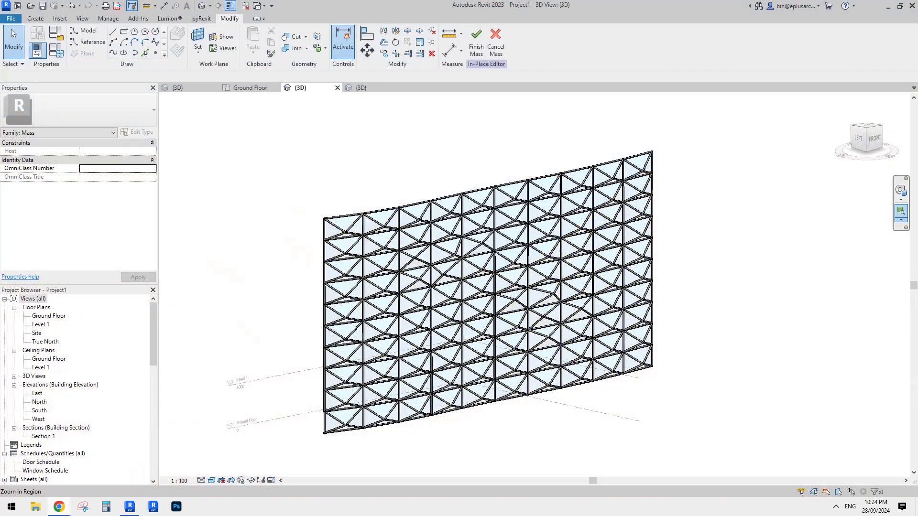
drag(917, 64, 215, 59)
scroll(492, 234, up, 5)
scroll(490, 232, down, 5)
scroll(384, 256, up, 7)
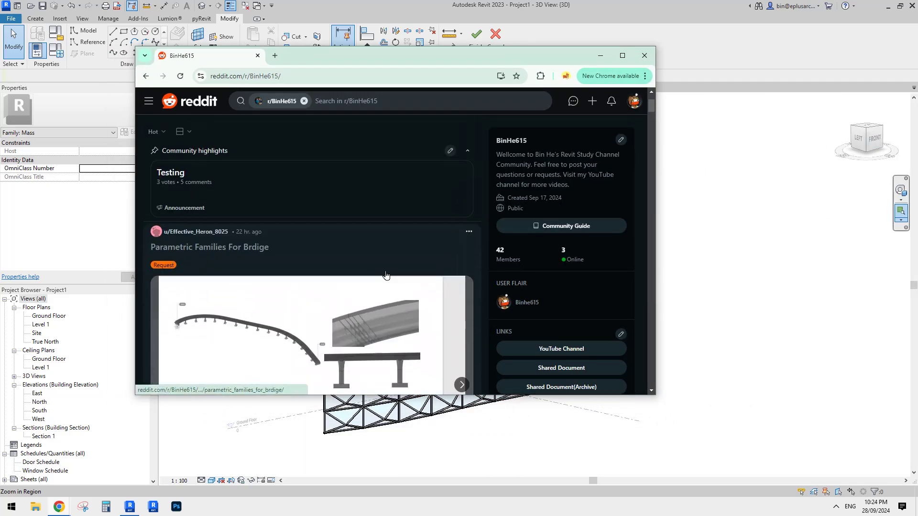
drag(405, 57, 495, 64)
scroll(400, 201, down, 5)
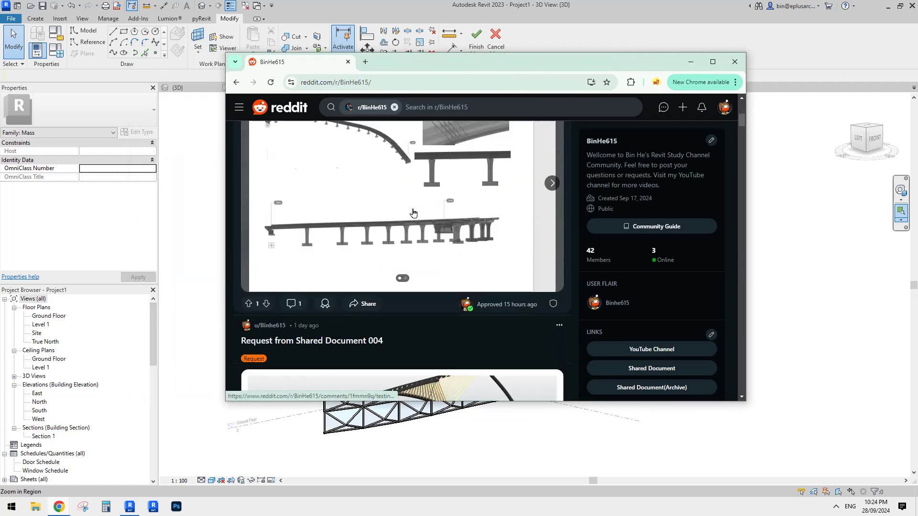
scroll(443, 248, down, 20)
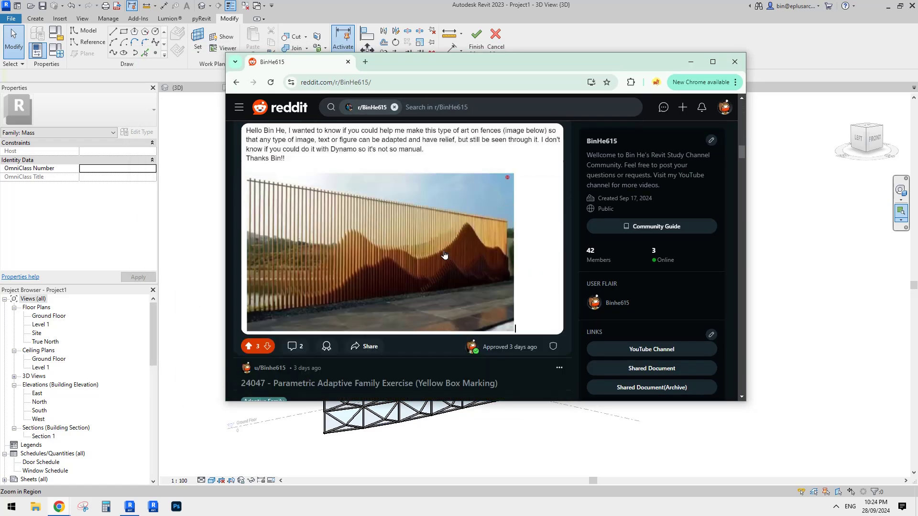
scroll(443, 258, down, 1)
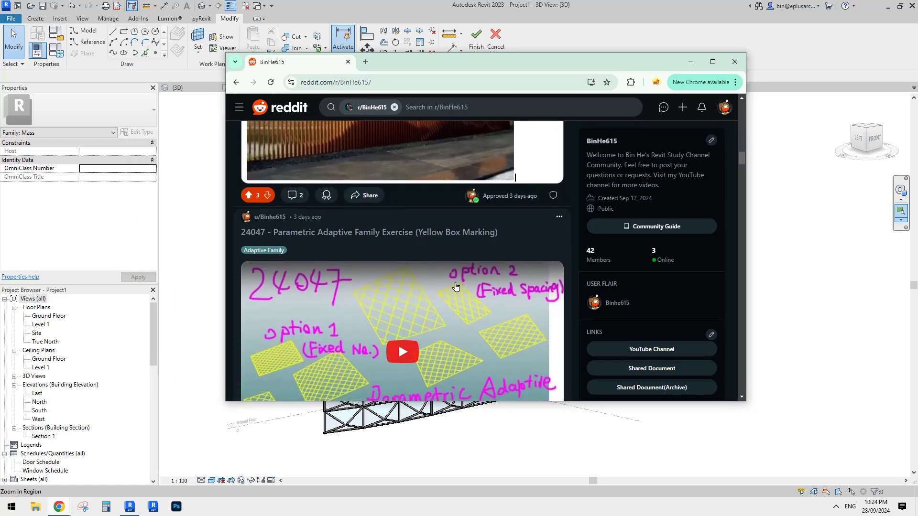
scroll(459, 285, down, 4)
scroll(462, 282, down, 4)
scroll(458, 286, up, 20)
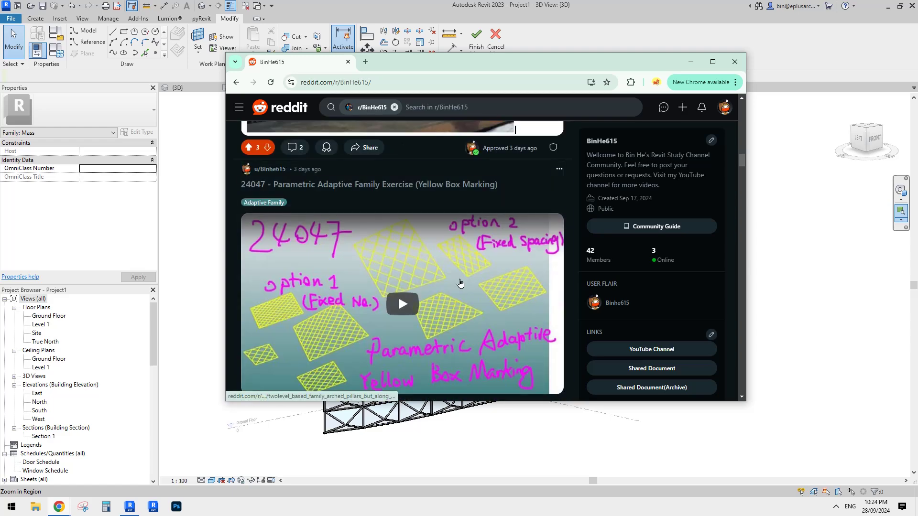
scroll(459, 285, up, 10)
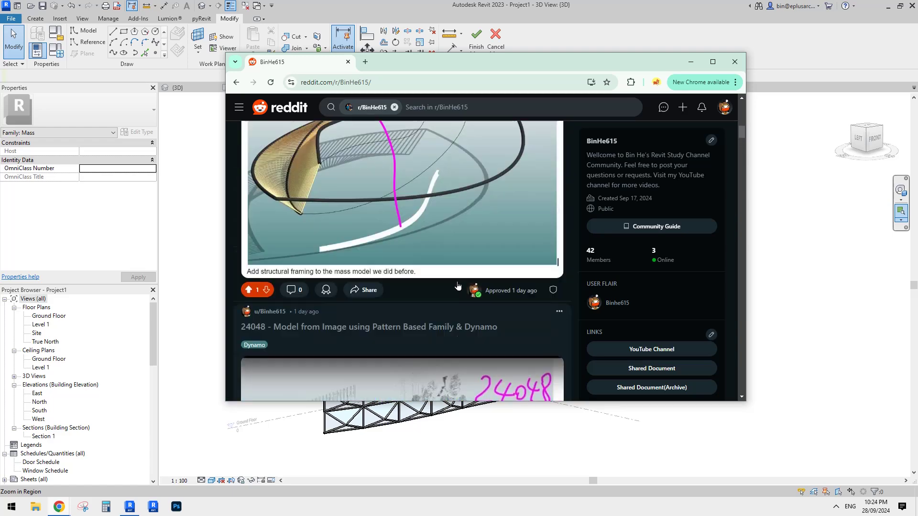
scroll(458, 282, down, 2)
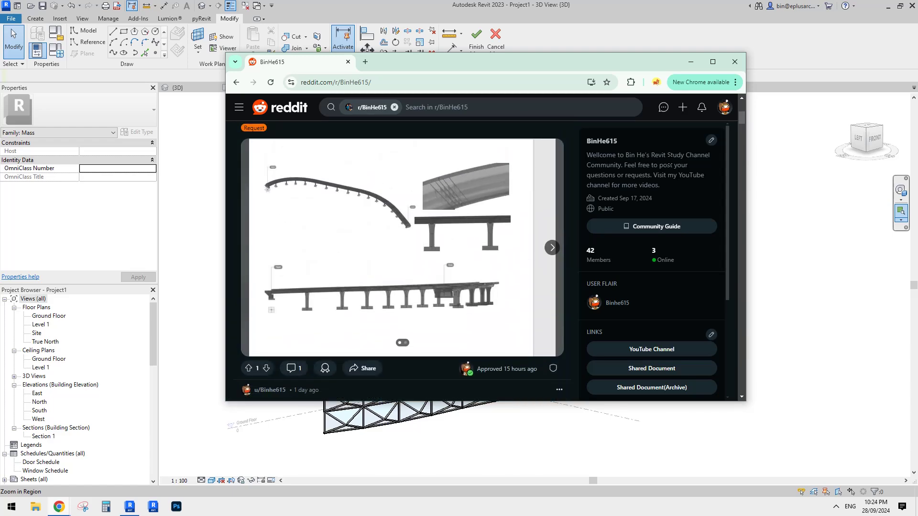
click(691, 62)
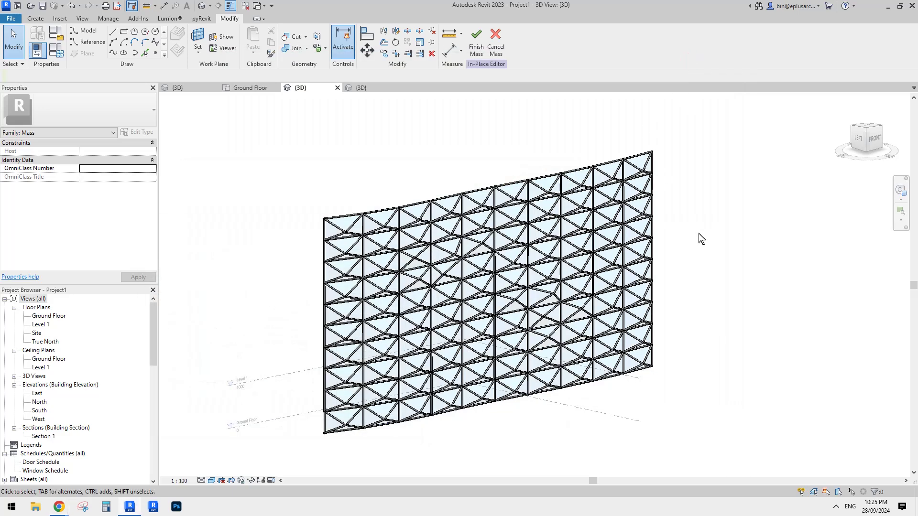